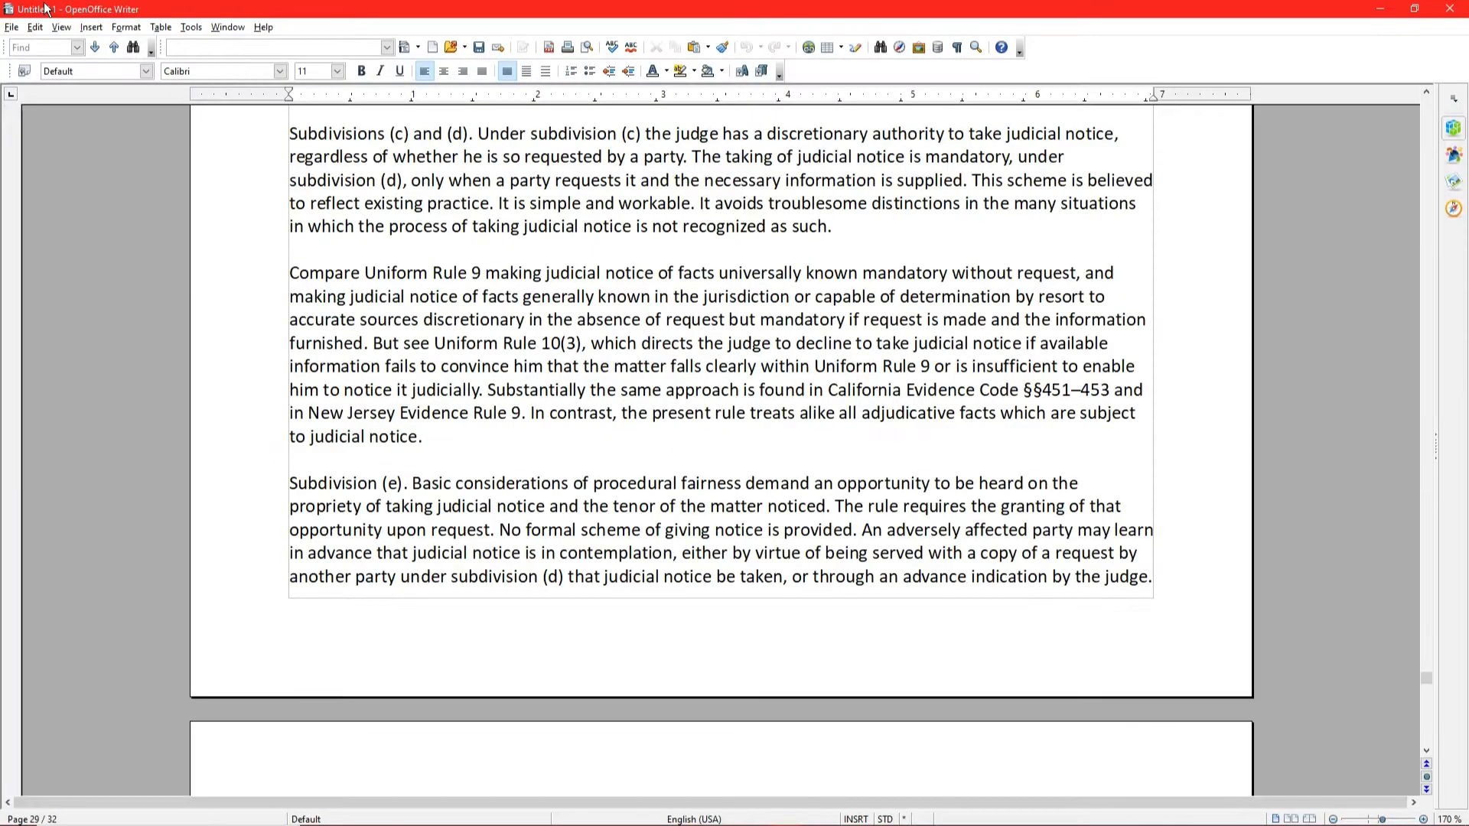
Insert a footer for the Default page style and place the text cursor in the footer of page 29.
click(97, 28)
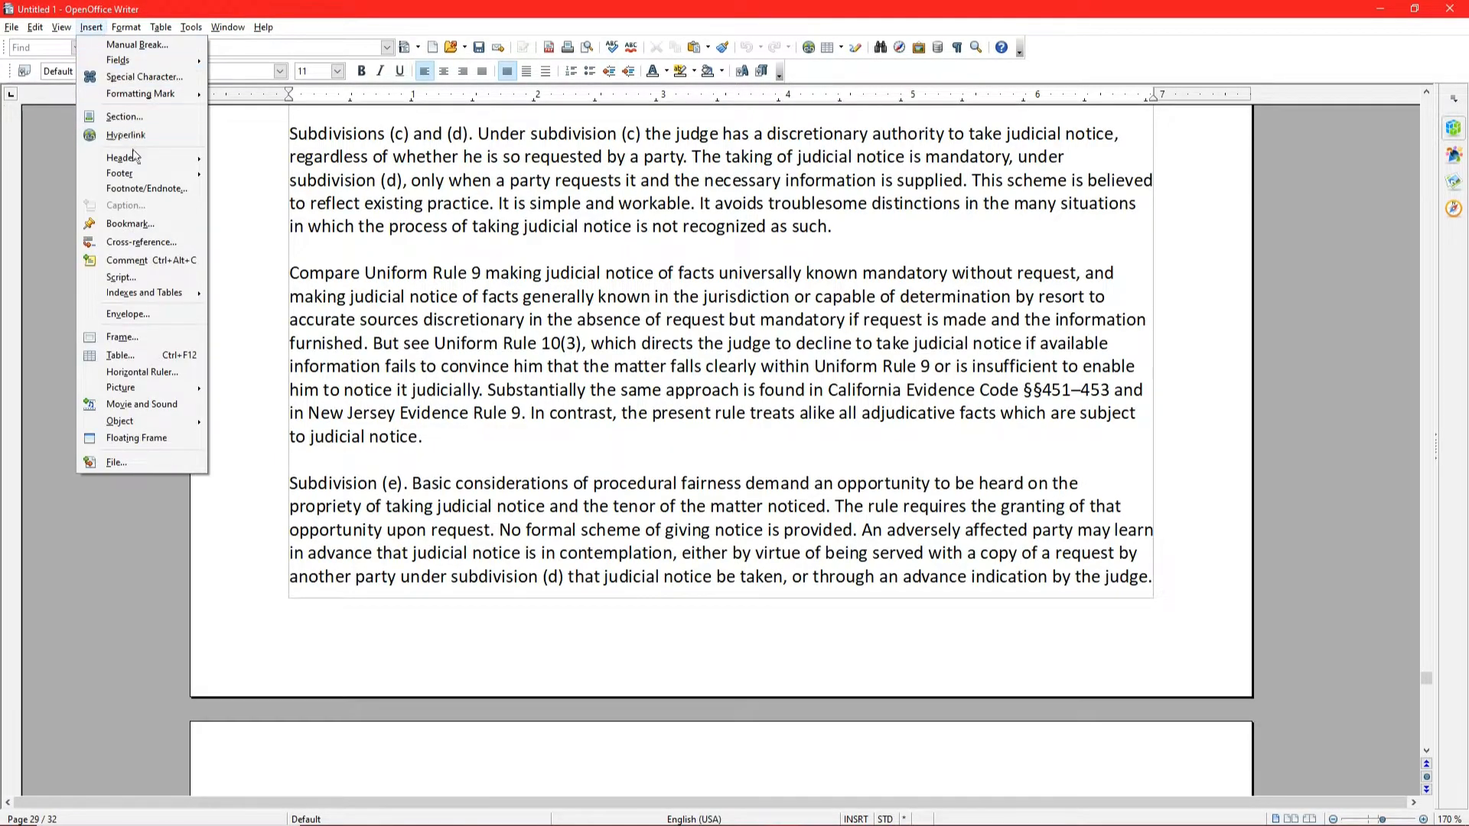
mouse_move(136, 177)
click(229, 174)
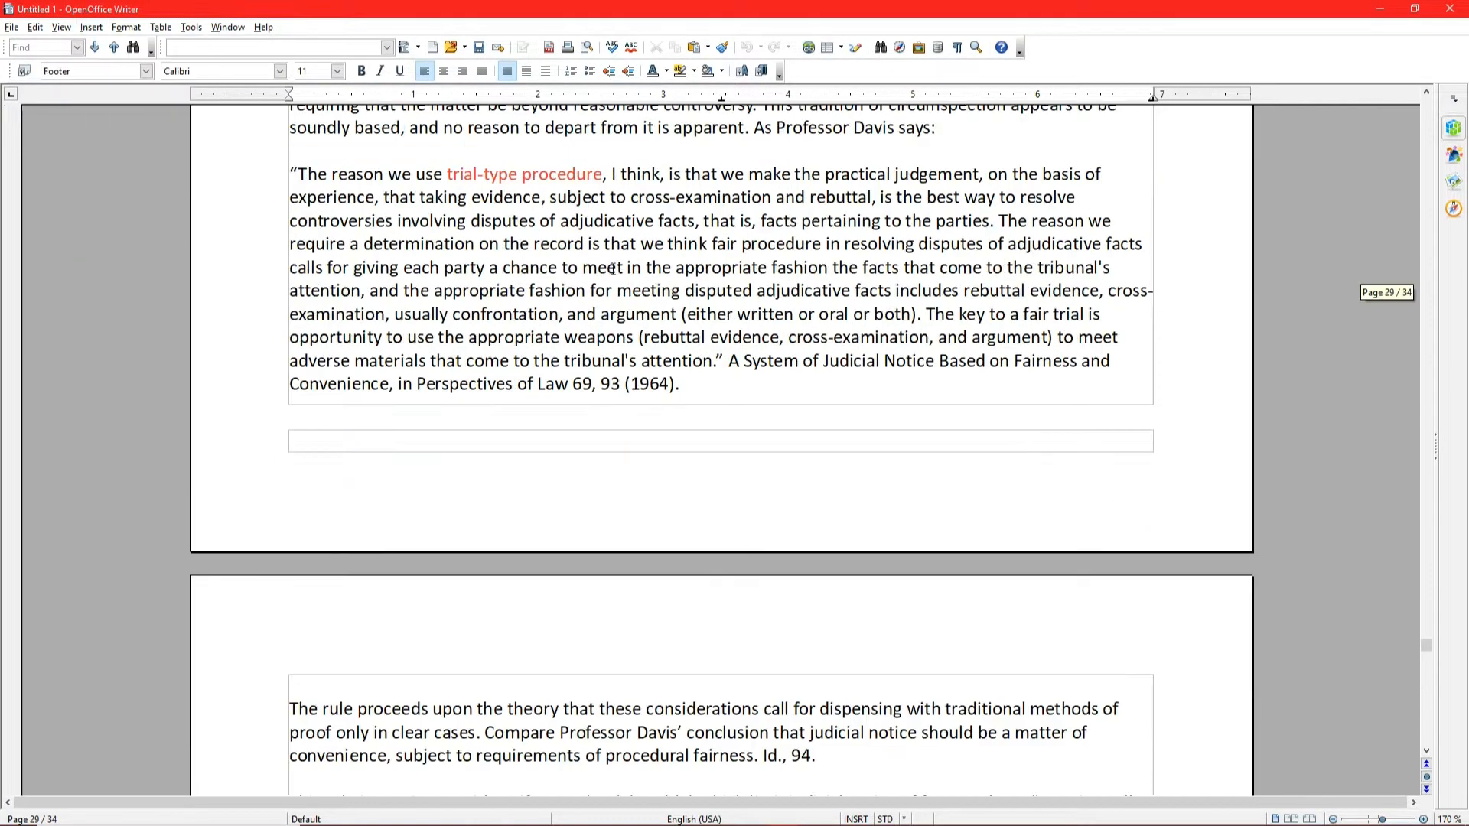
scroll(465, 292, up, 1)
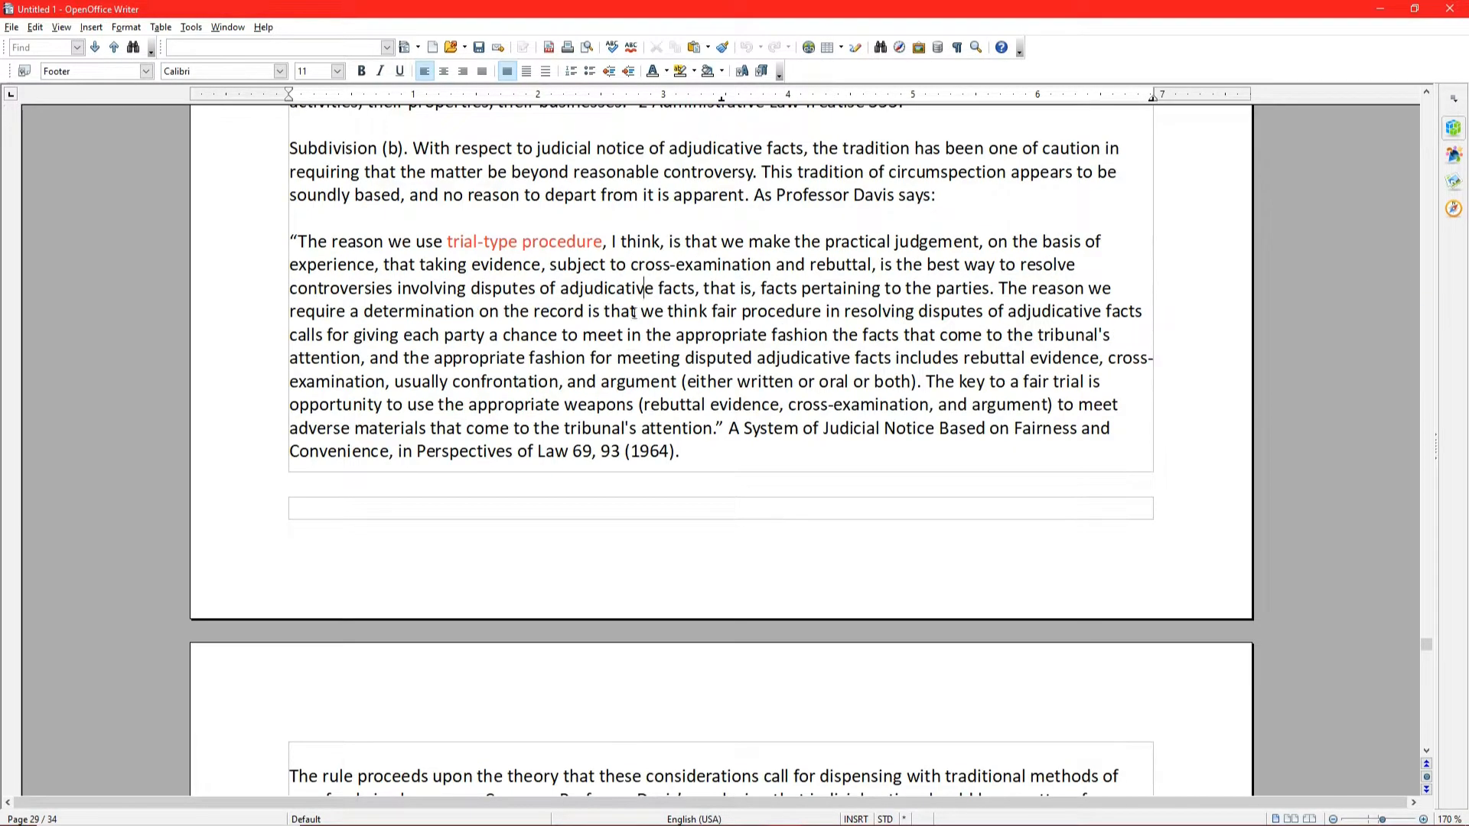
click(596, 395)
scroll(596, 394, down, 2)
scroll(596, 394, up, 3)
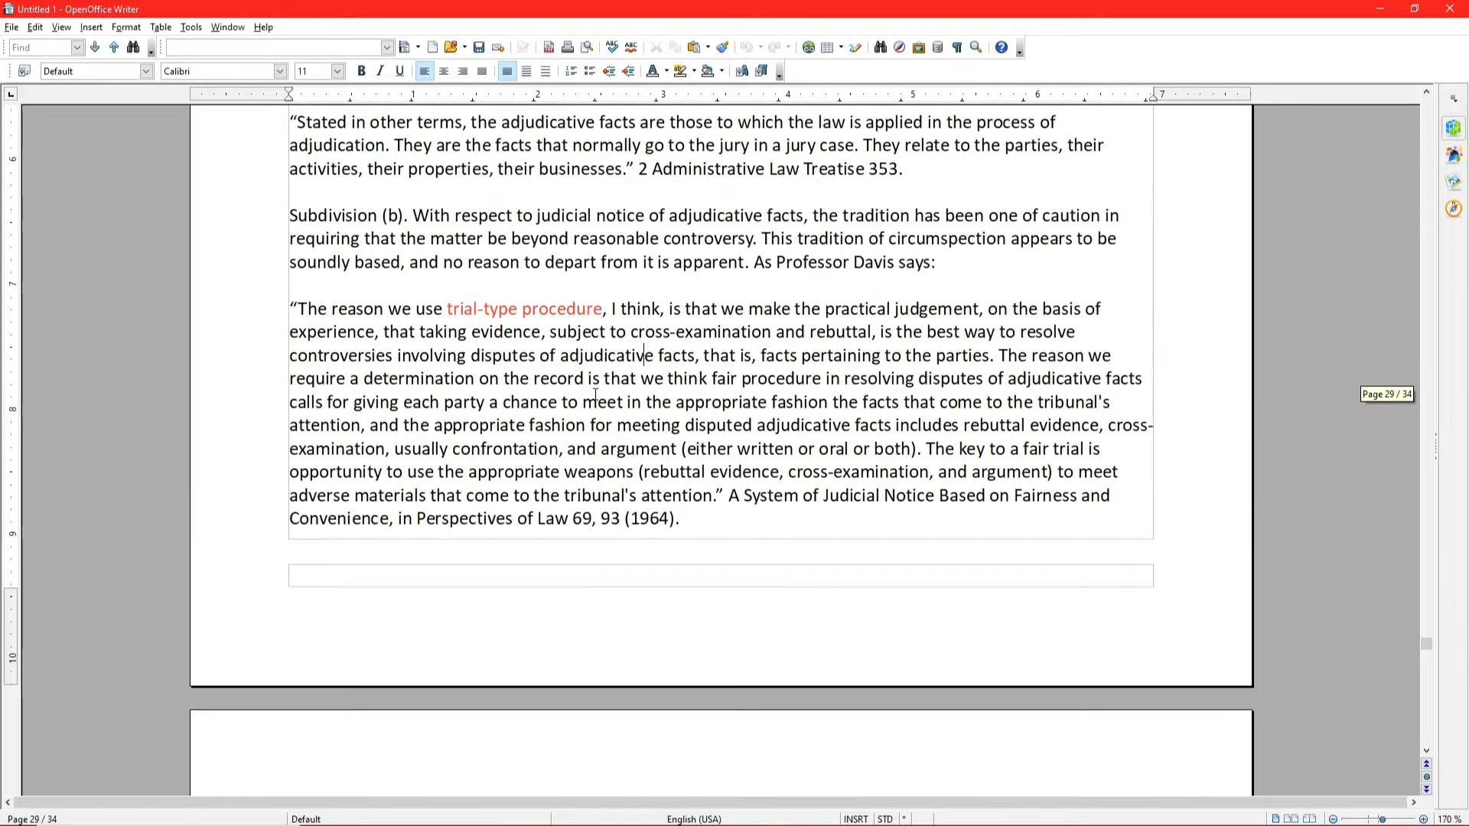
click(381, 575)
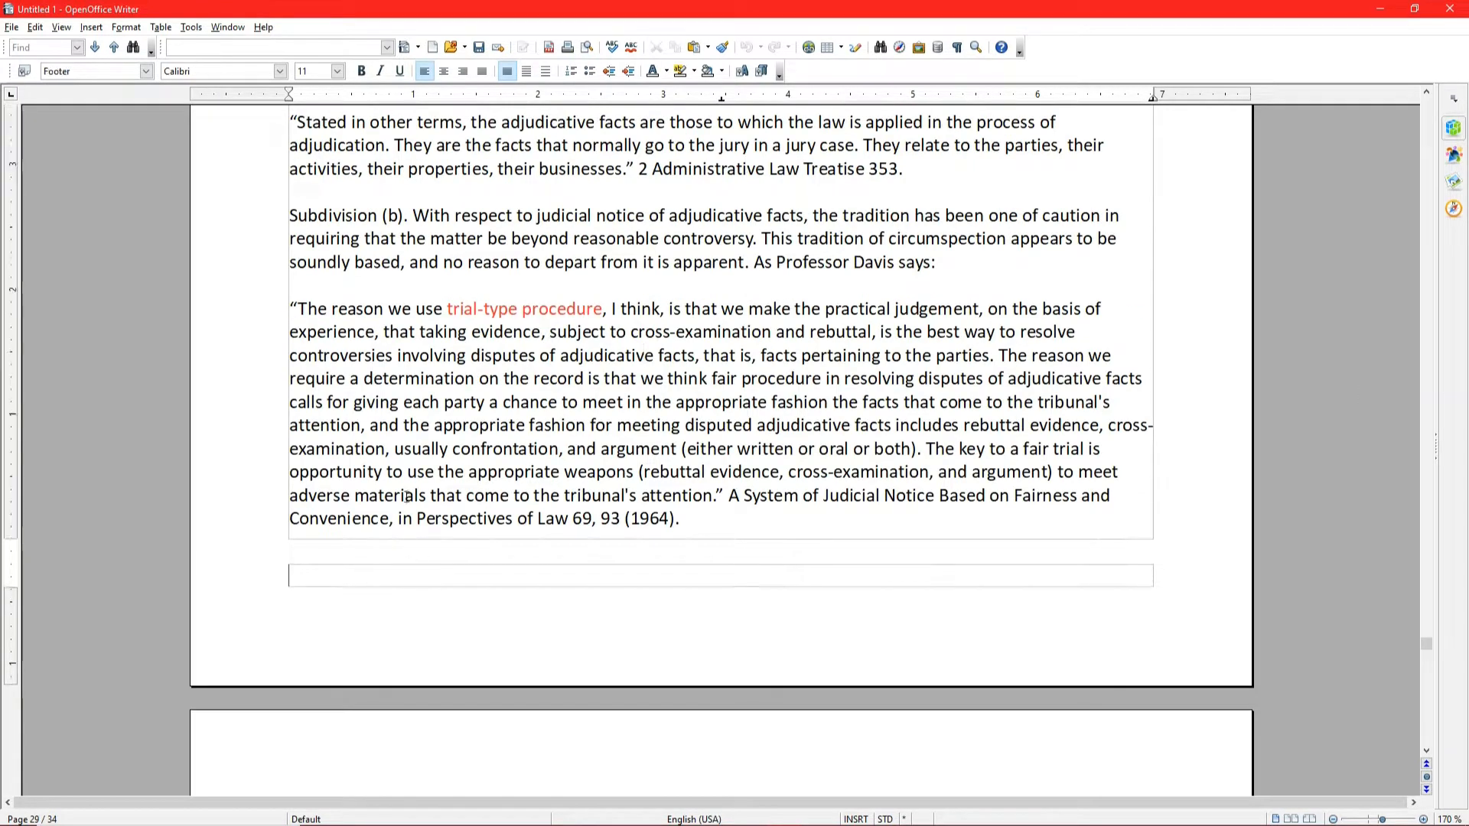
scroll(407, 490, down, 1)
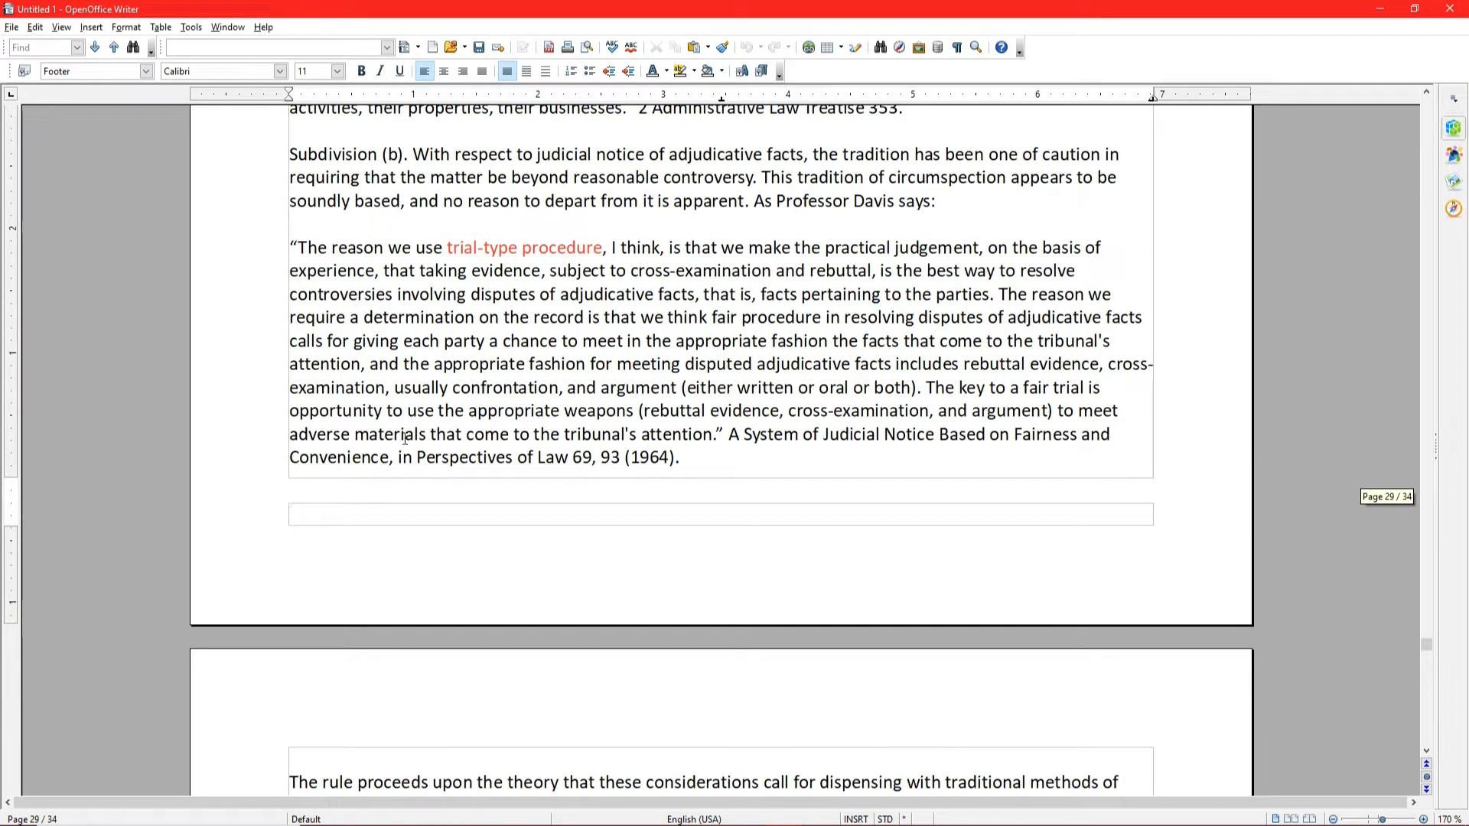
Enter the page total 29 in the footer with the word "of" in front of it.
text(29)
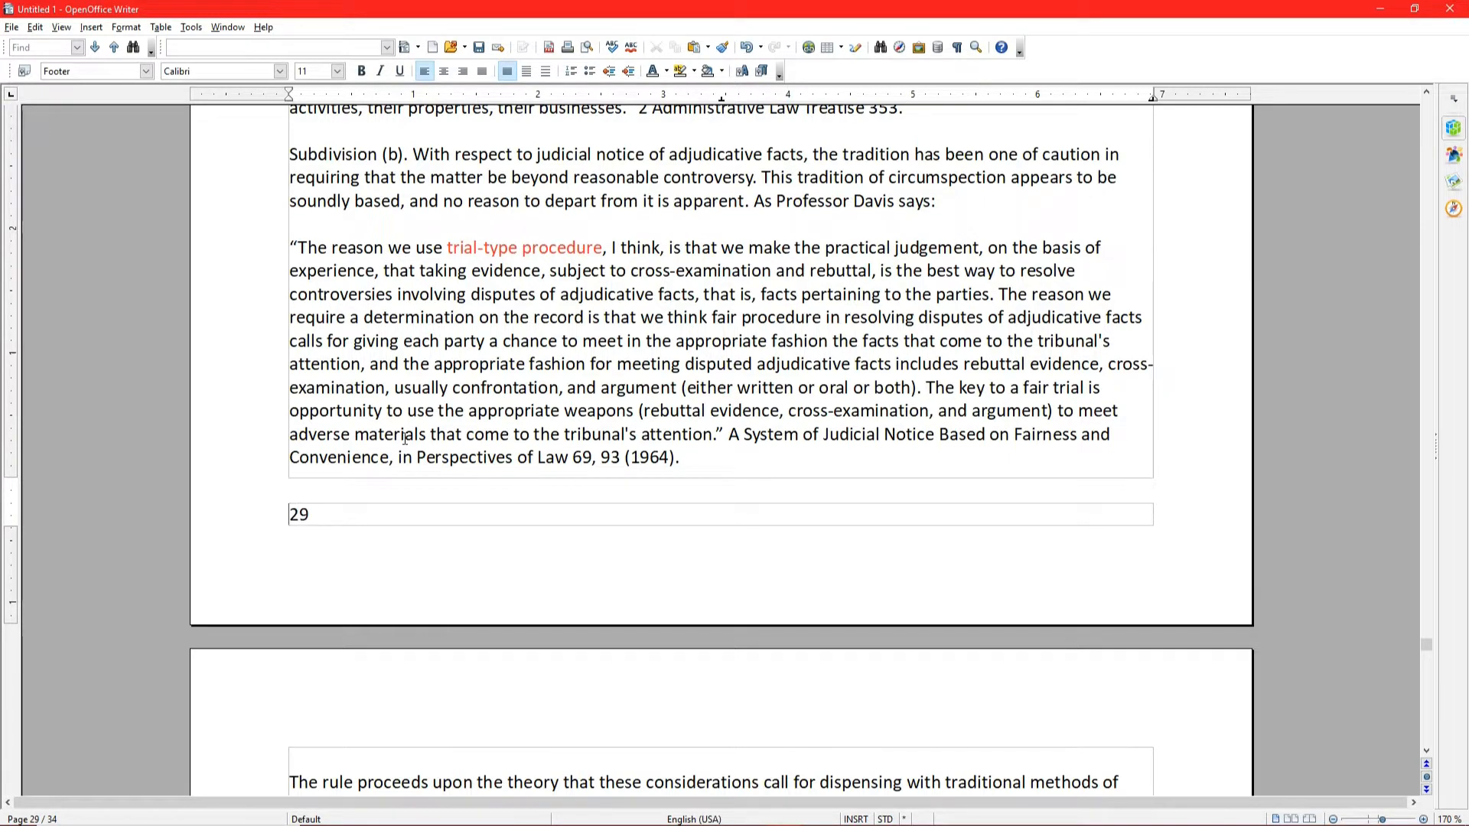
text(Of)
key(BackSpace)
text(of)
Insert an automatic Page Number field in front of "of 29" in the footer, and return to the body text.
click(91, 28)
mouse_move(107, 60)
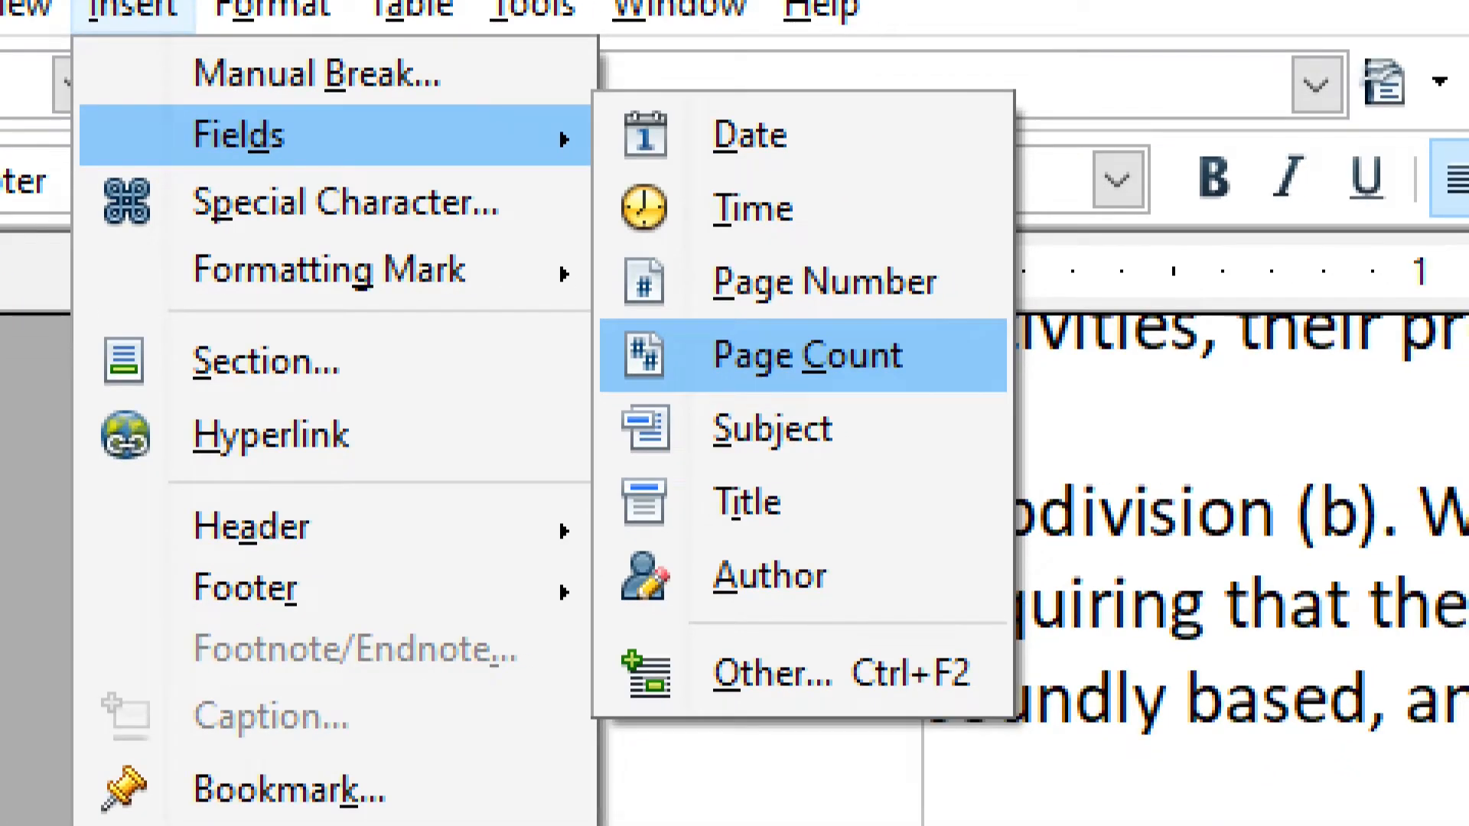
click(807, 356)
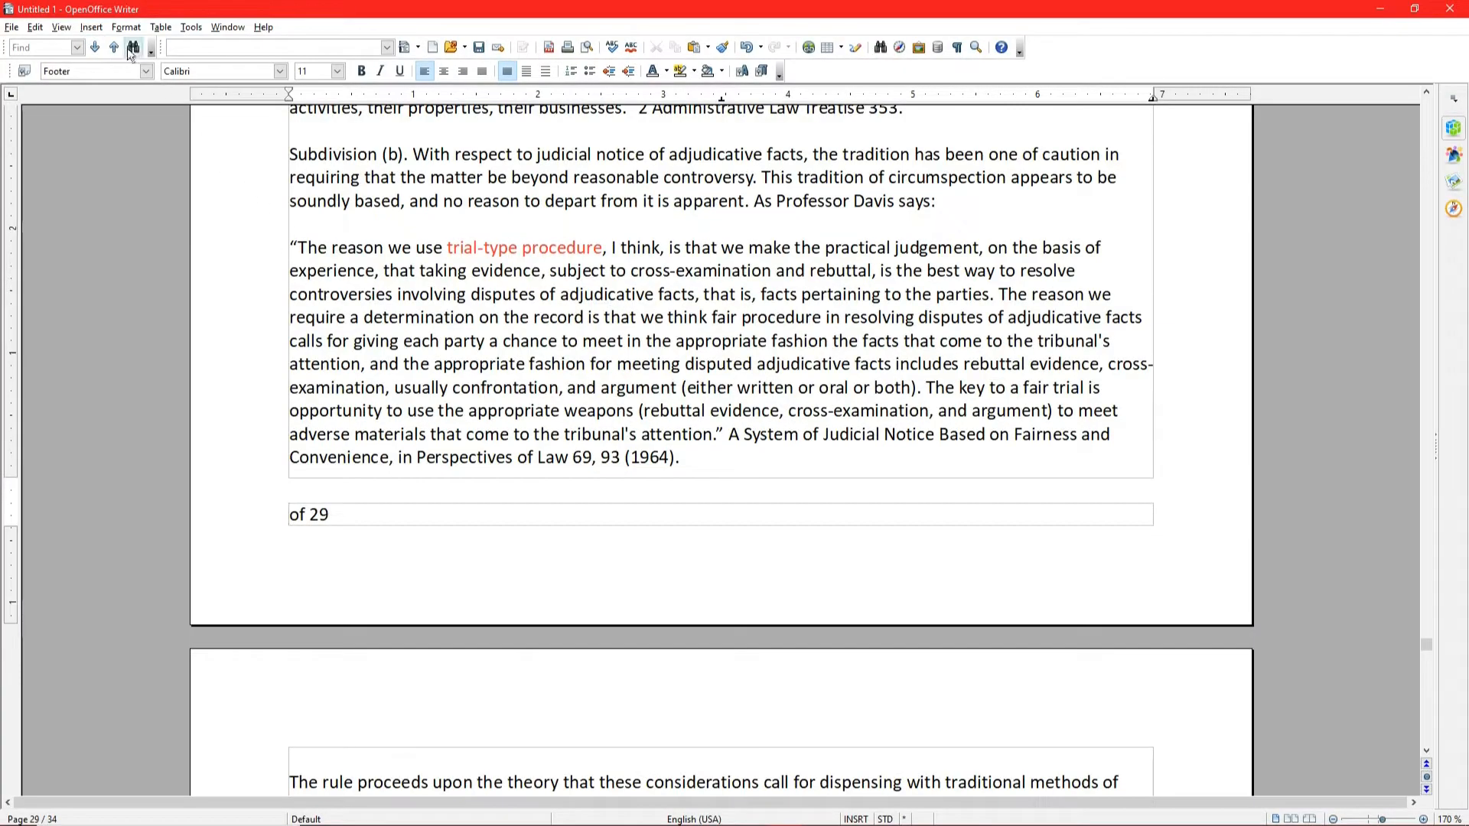
click(92, 27)
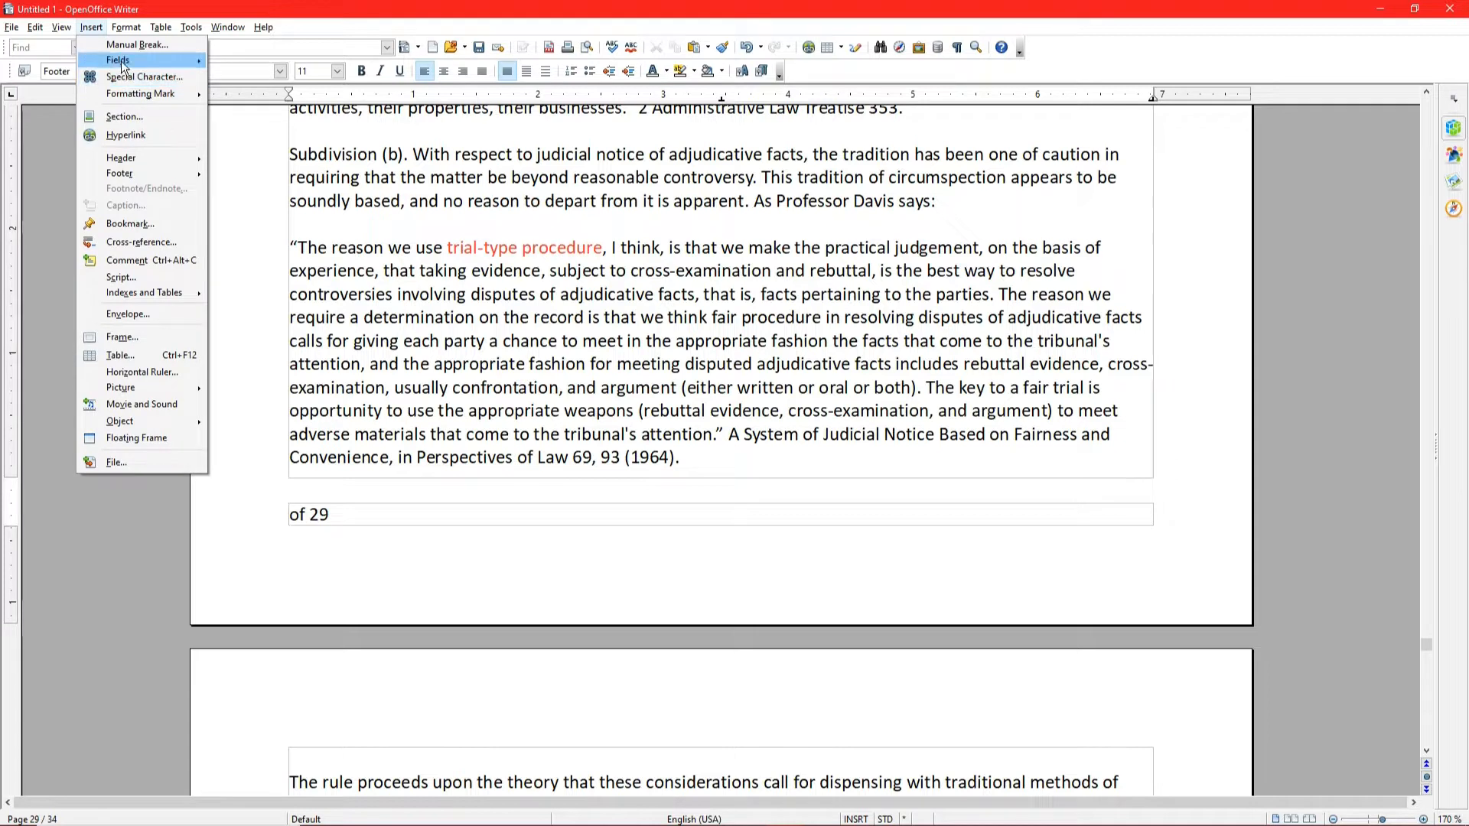
mouse_move(123, 59)
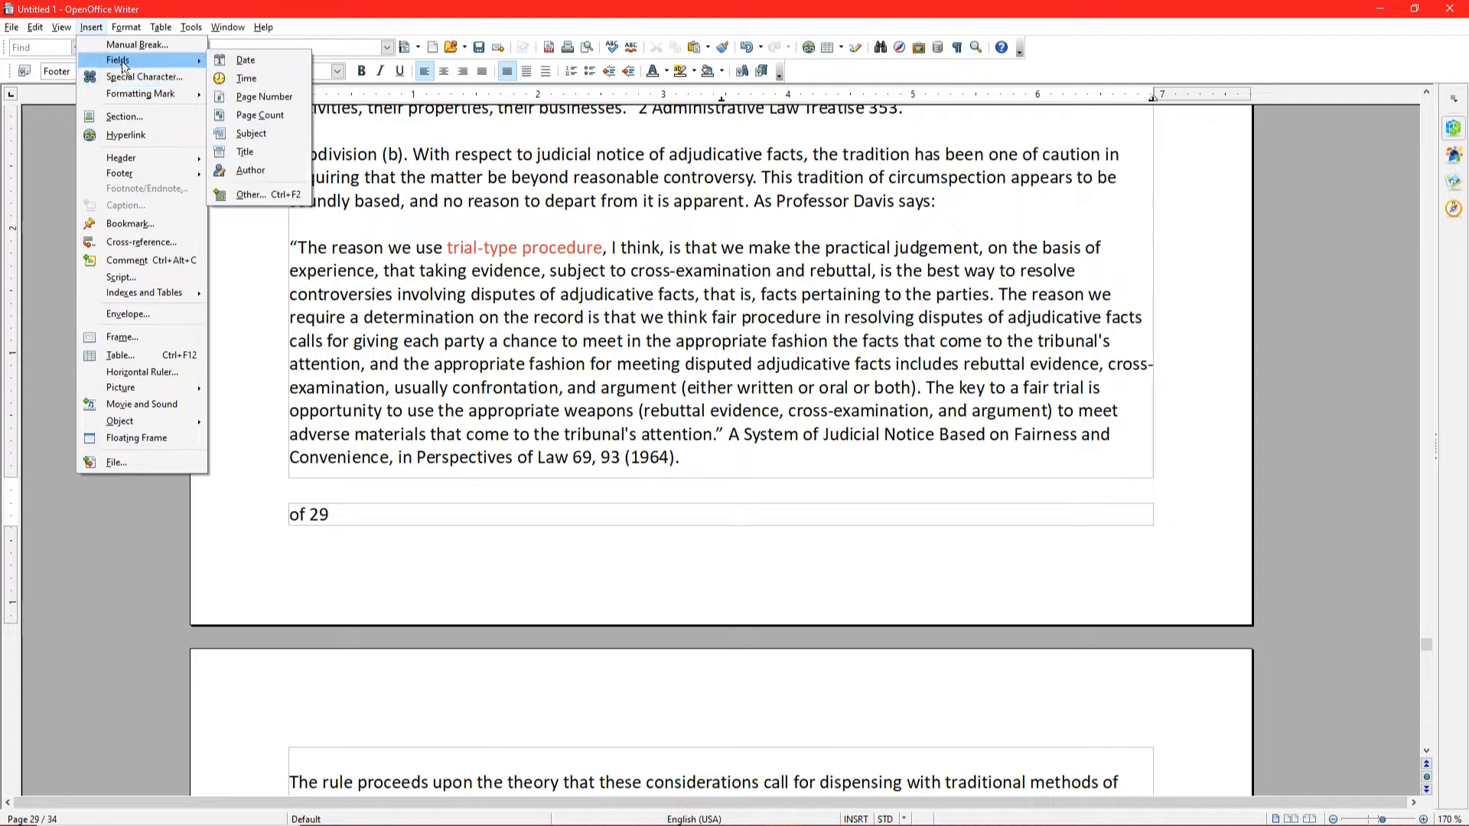
click(240, 100)
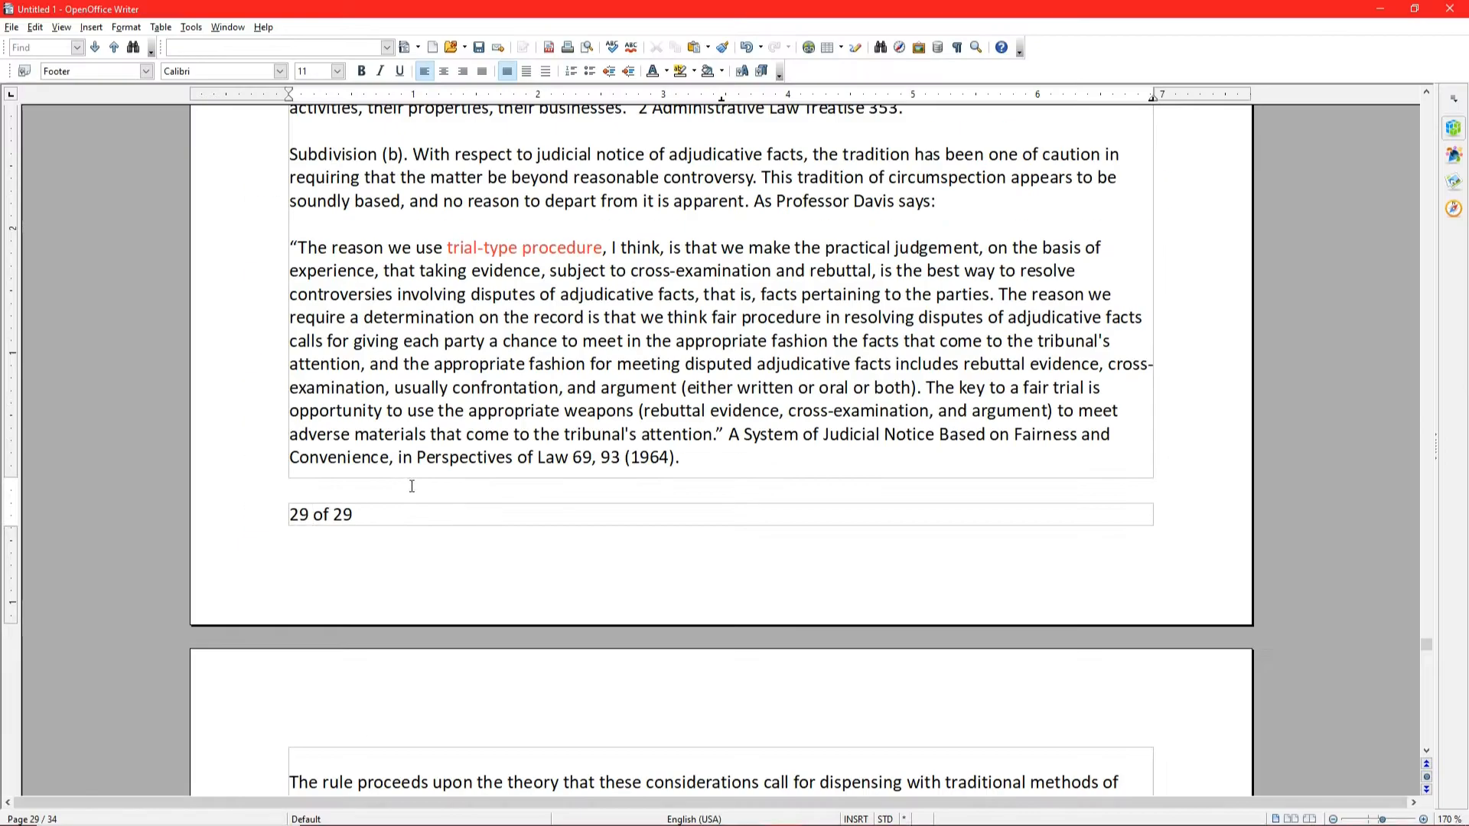
click(436, 441)
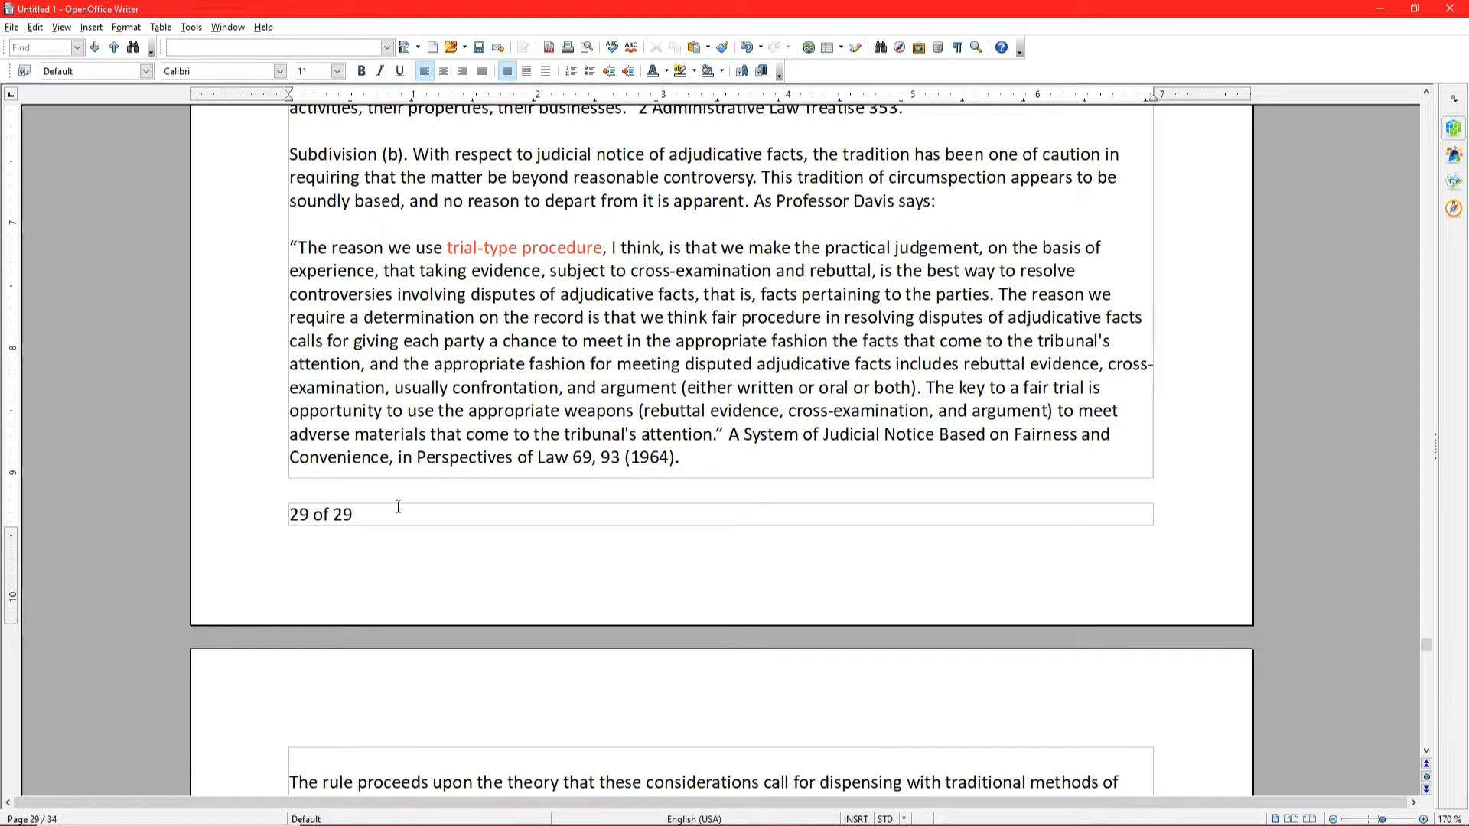
Centre the page numbering line in the footer.
drag(394, 512, 280, 517)
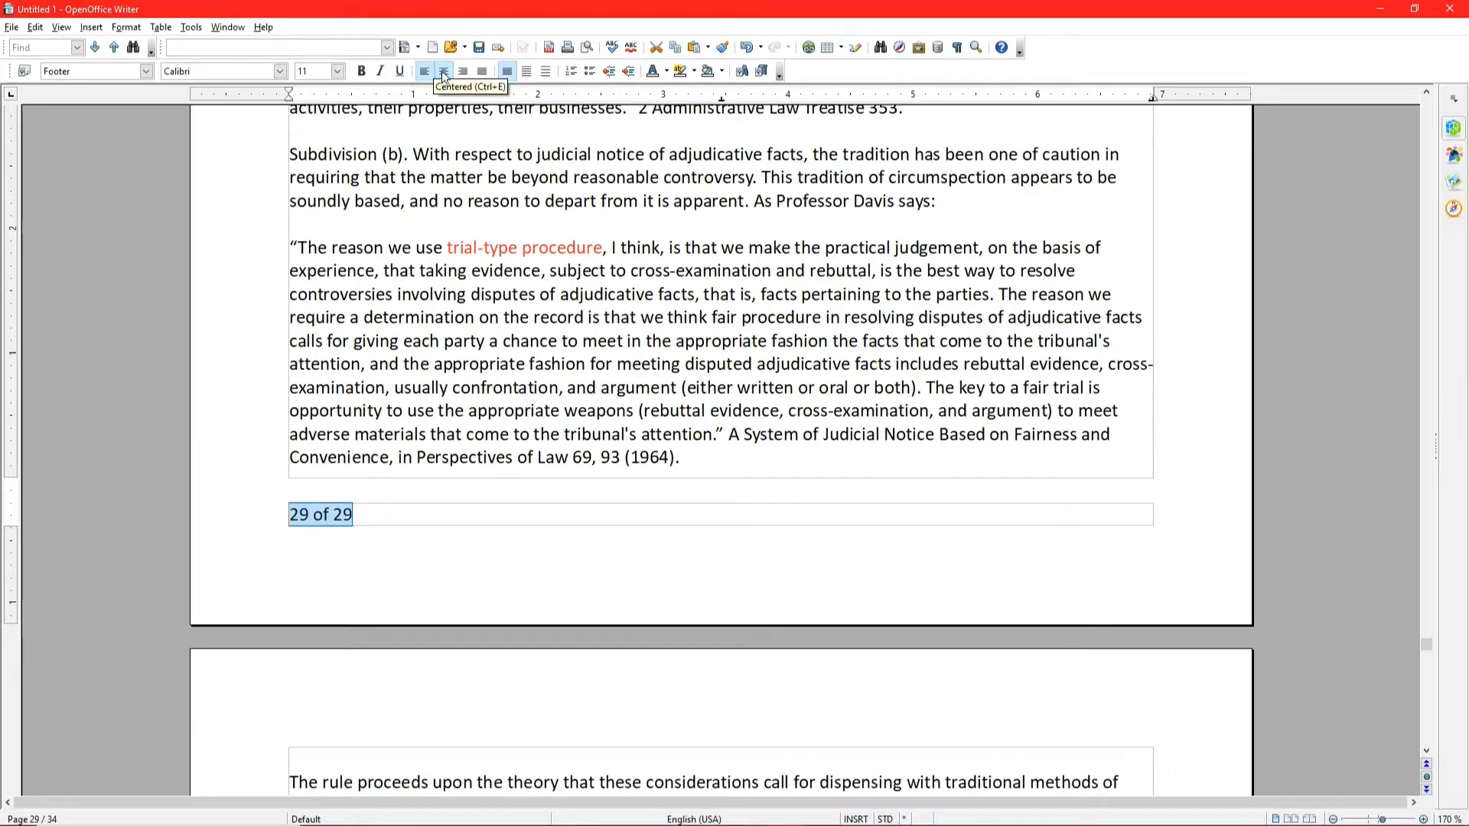
click(444, 79)
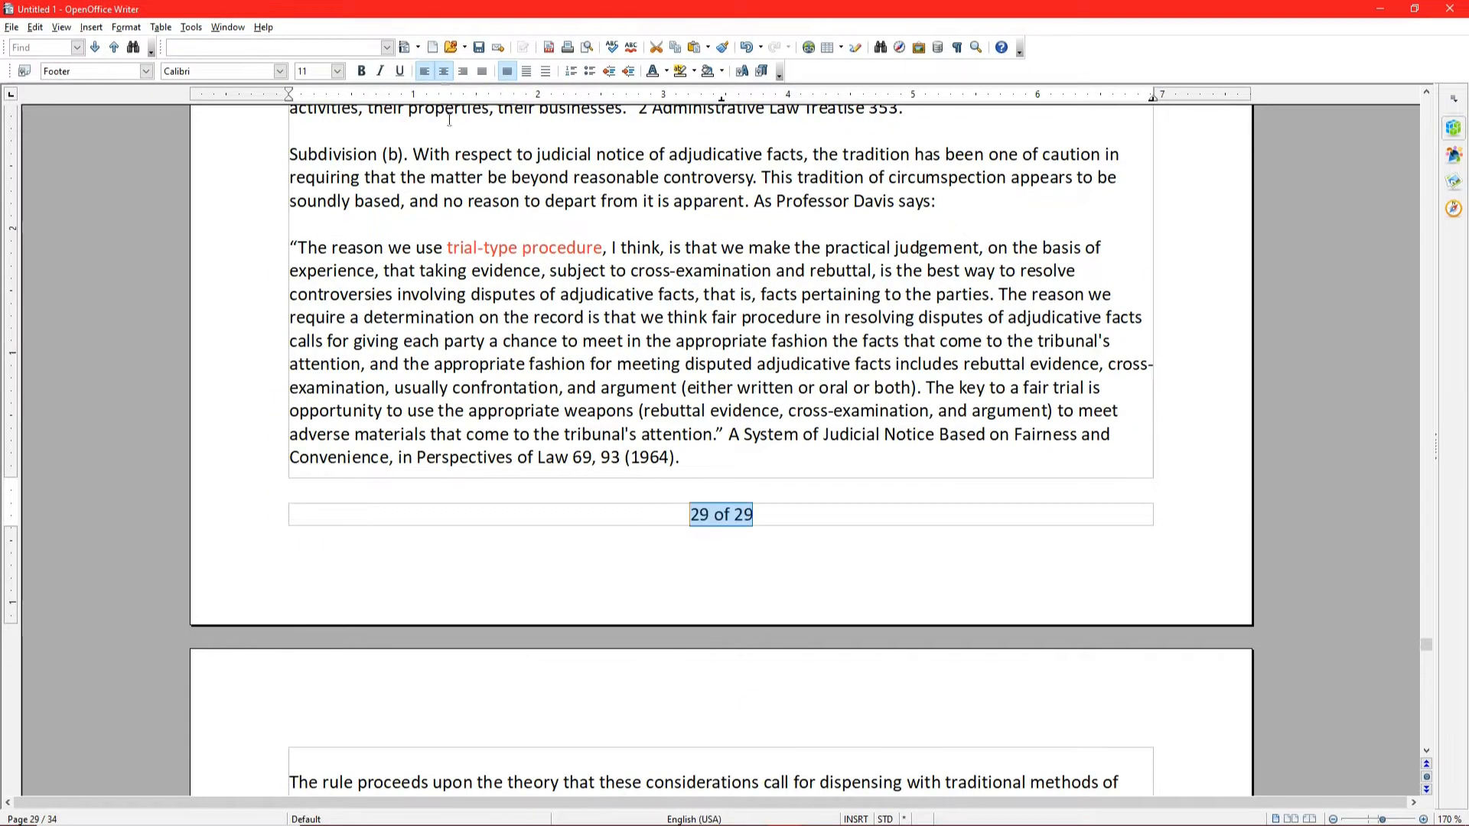
click(677, 408)
Append the word "pages" followed by a row of dots to the footer's page numbering.
click(761, 518)
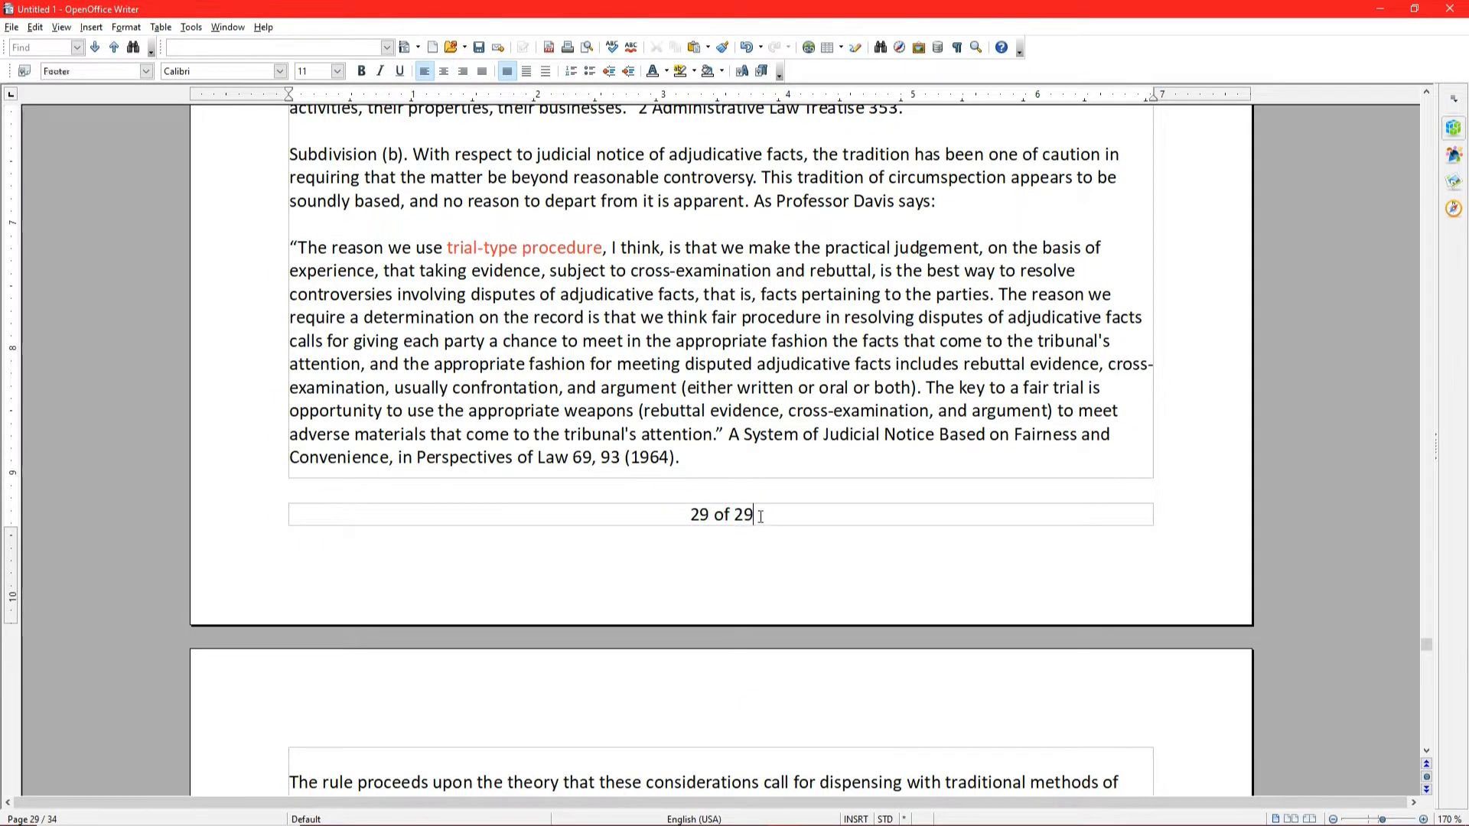
text(pages)
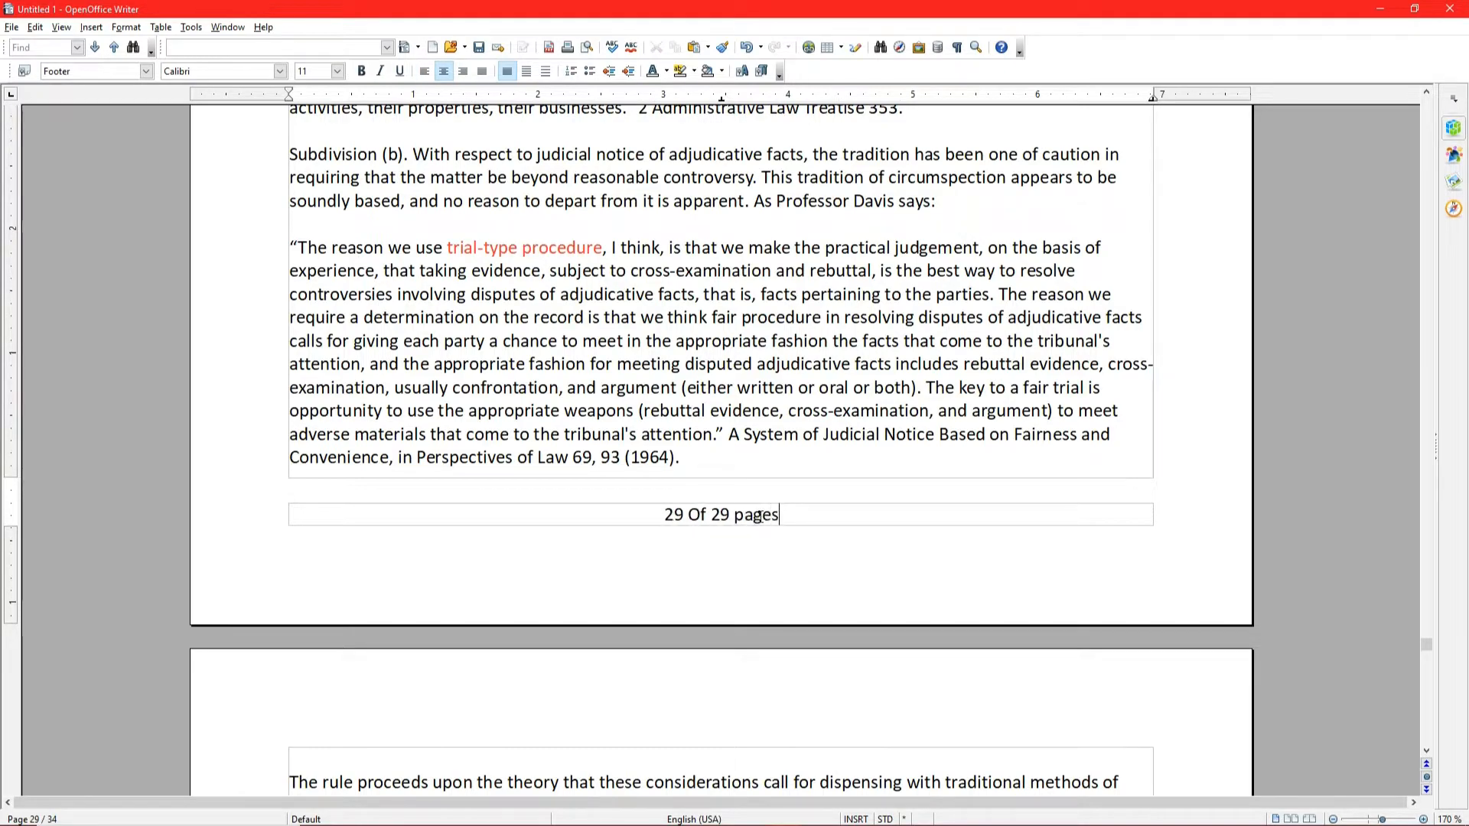
text(.........)
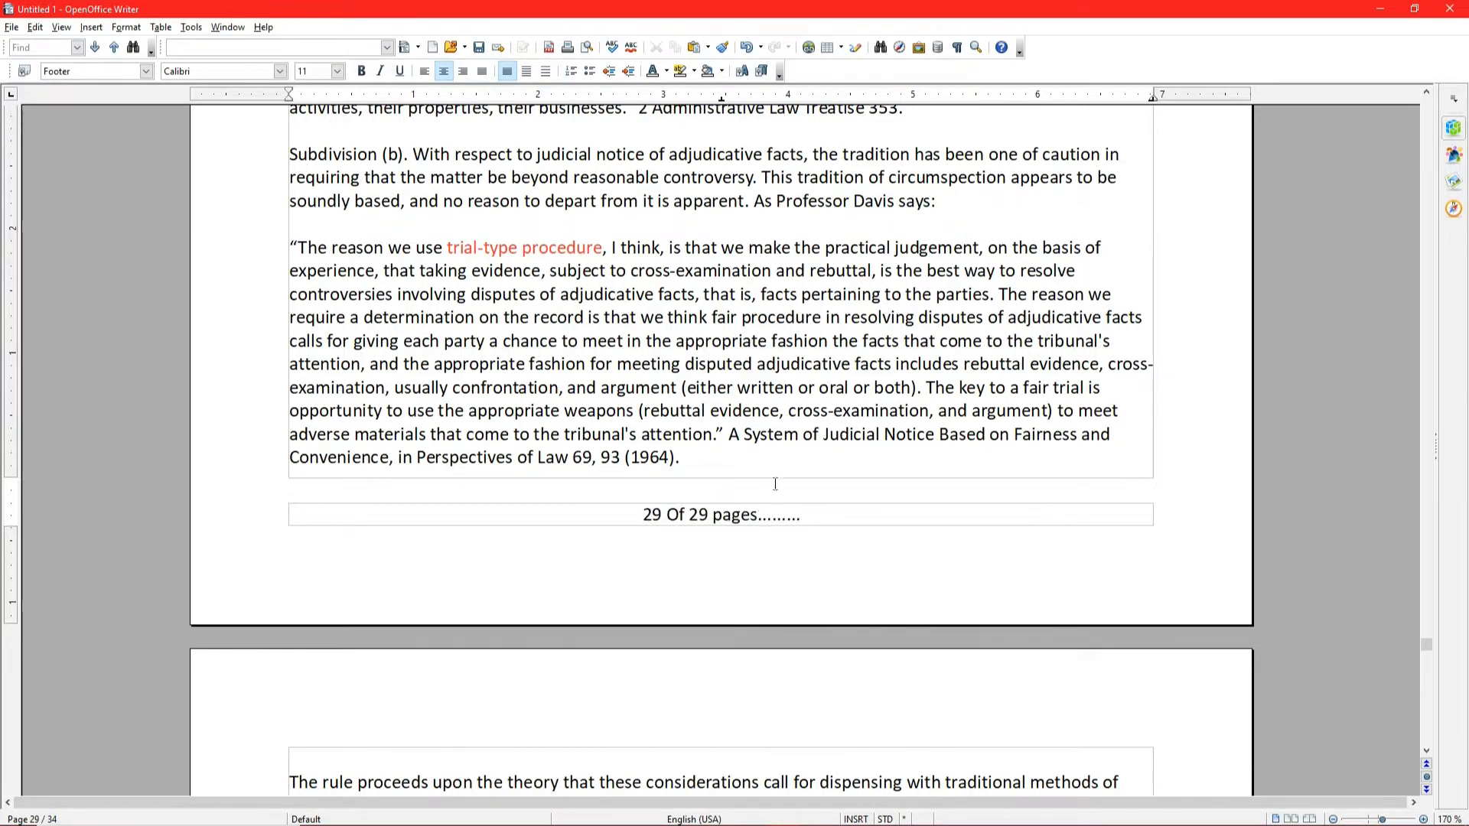
scroll(775, 484, down, 15)
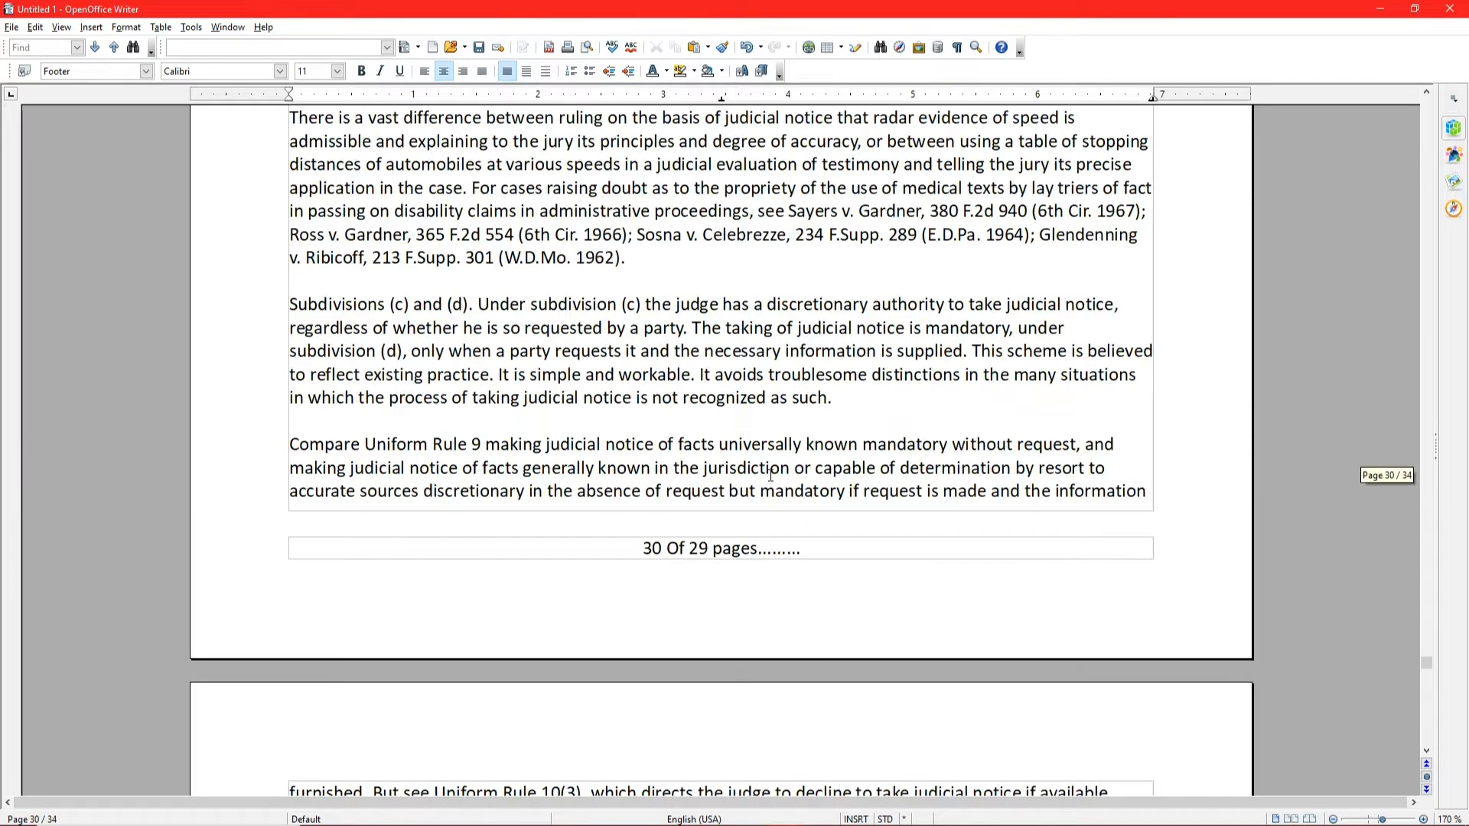
scroll(770, 475, down, 8)
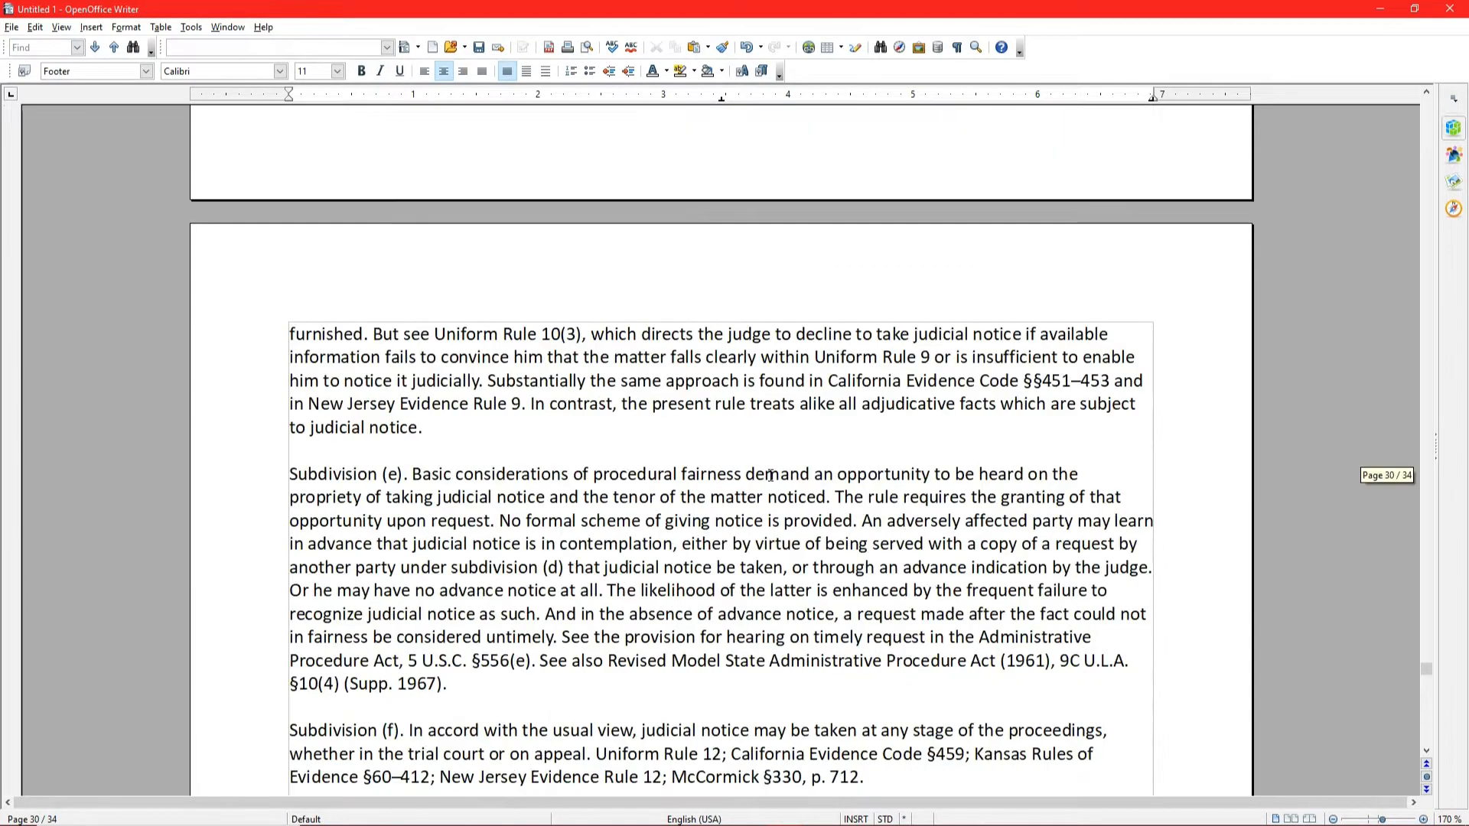
scroll(771, 475, up, 8)
click(824, 415)
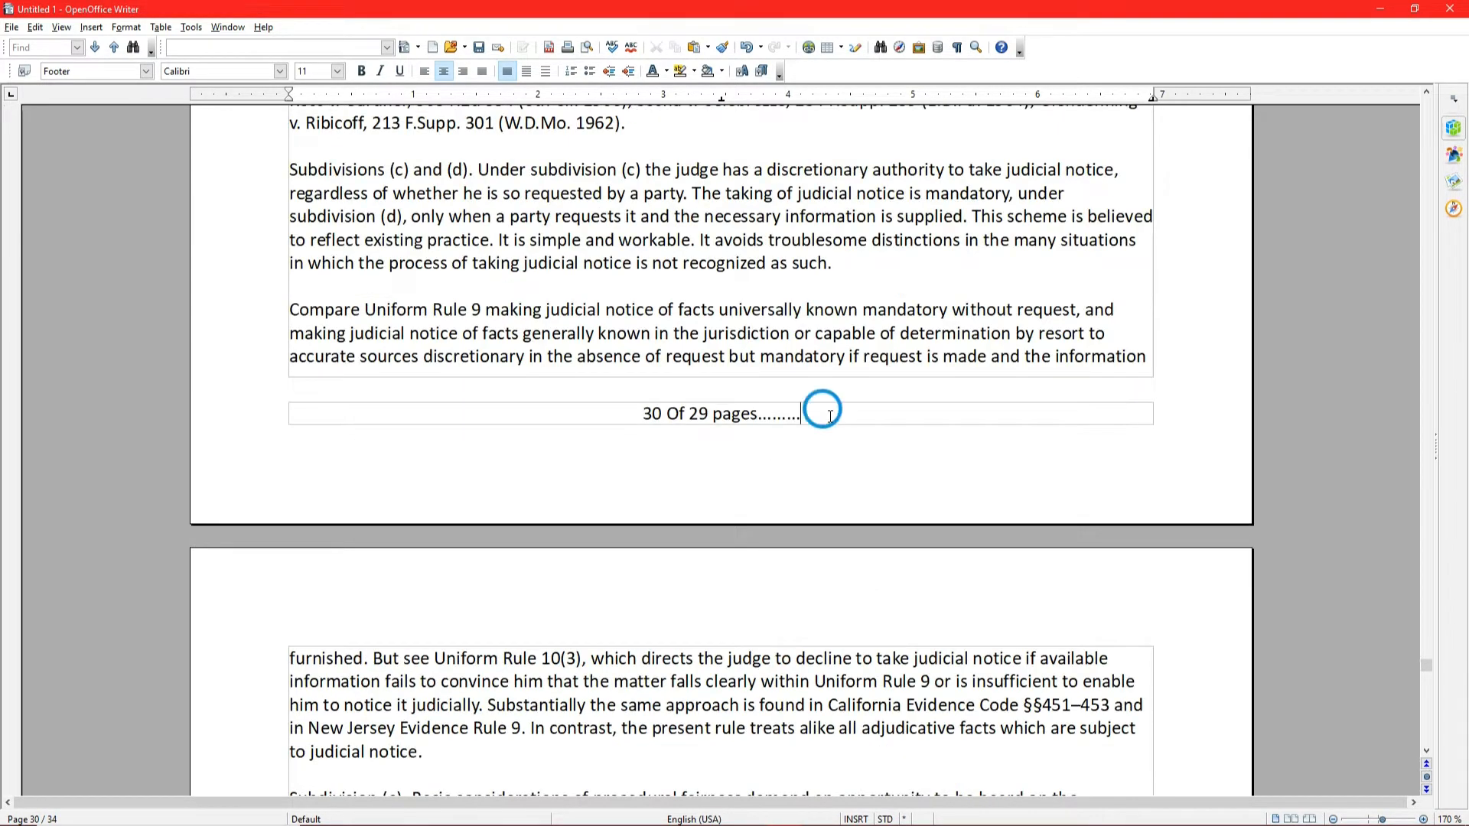
text(30)
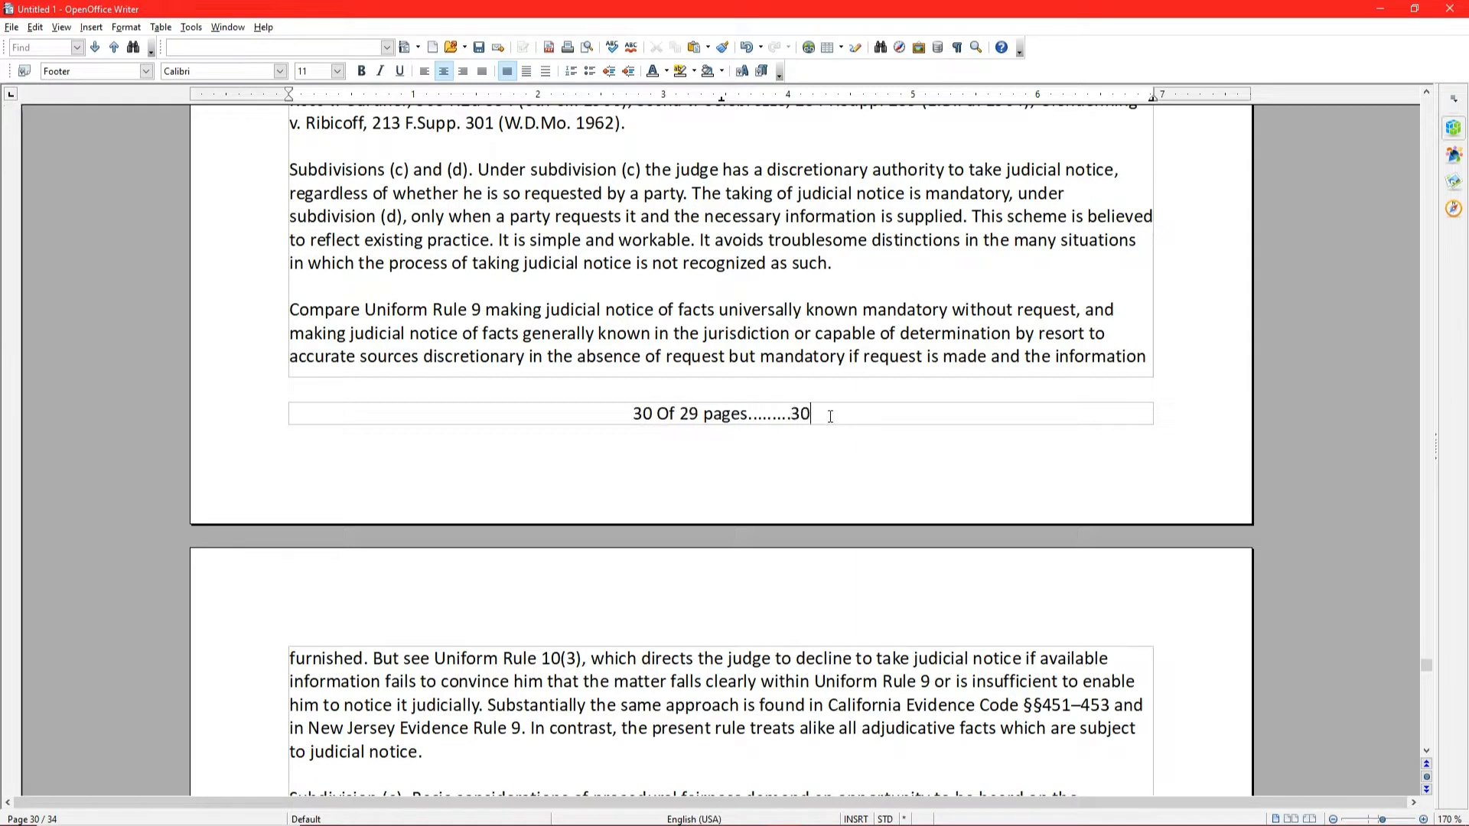
text(33333211)
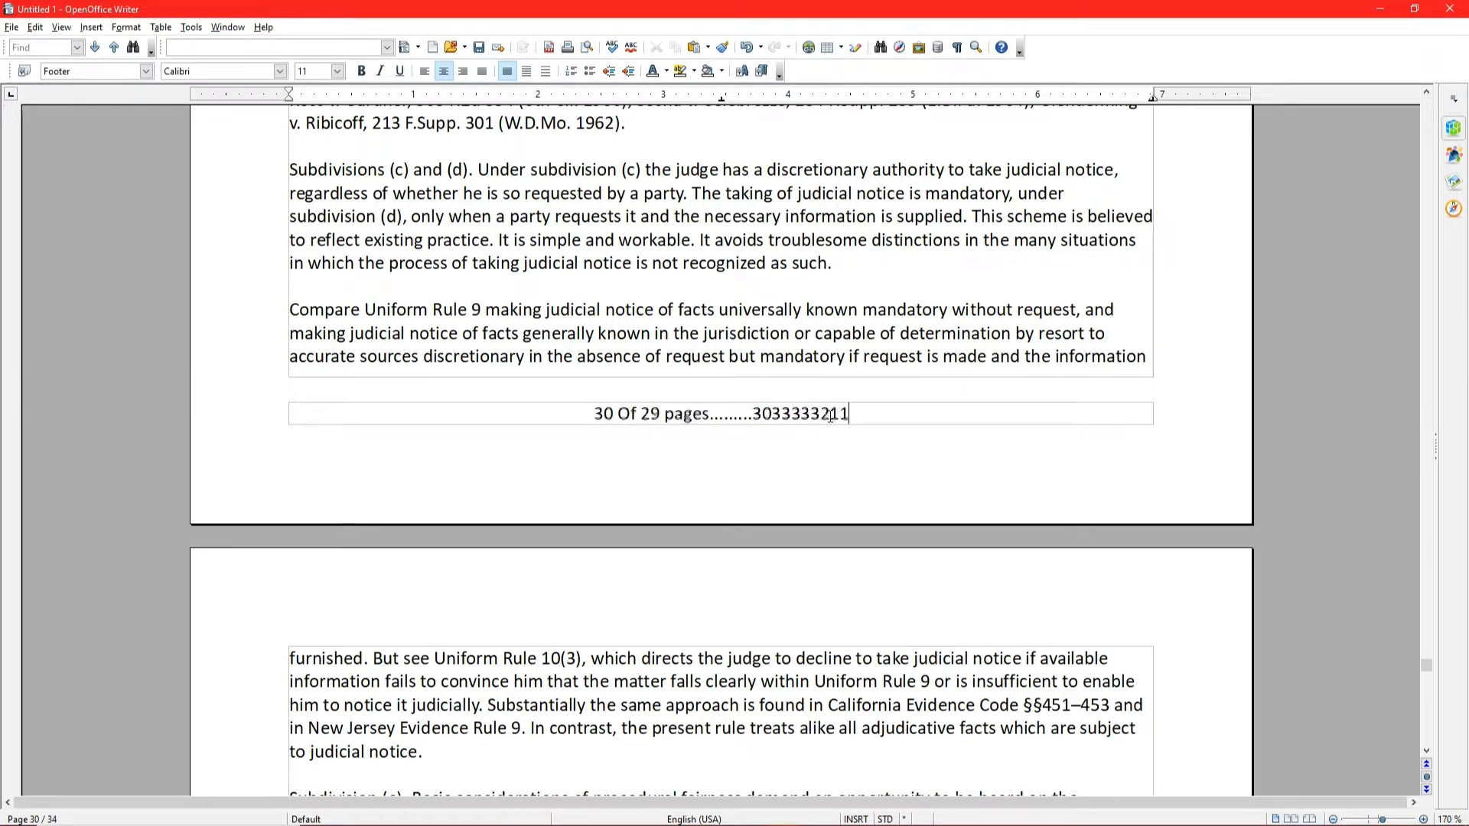
click(785, 353)
In the footer of page 29, replace everything after "Of" with the page total 34.
scroll(717, 421, up, 9)
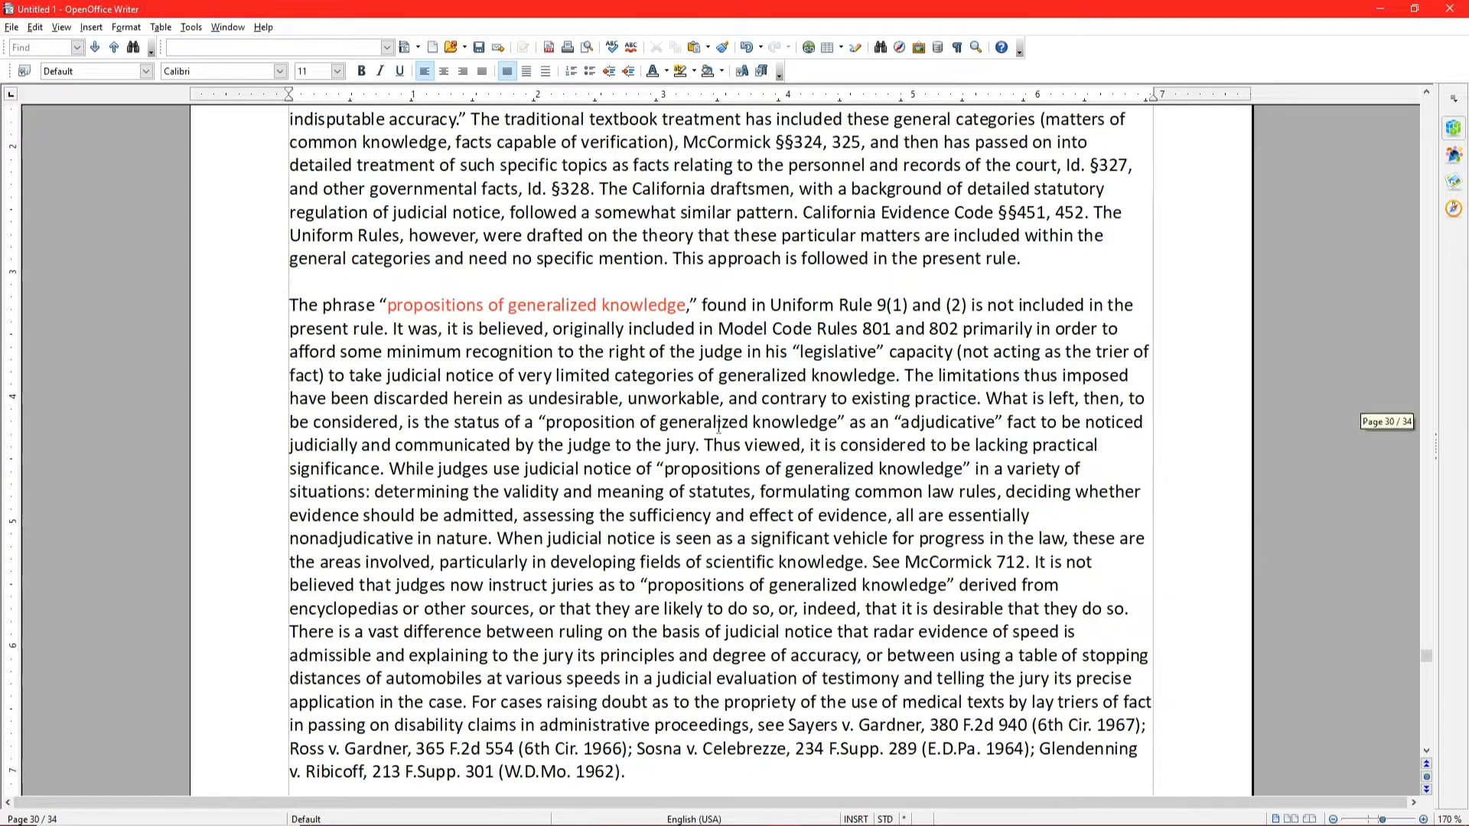
scroll(718, 428, up, 12)
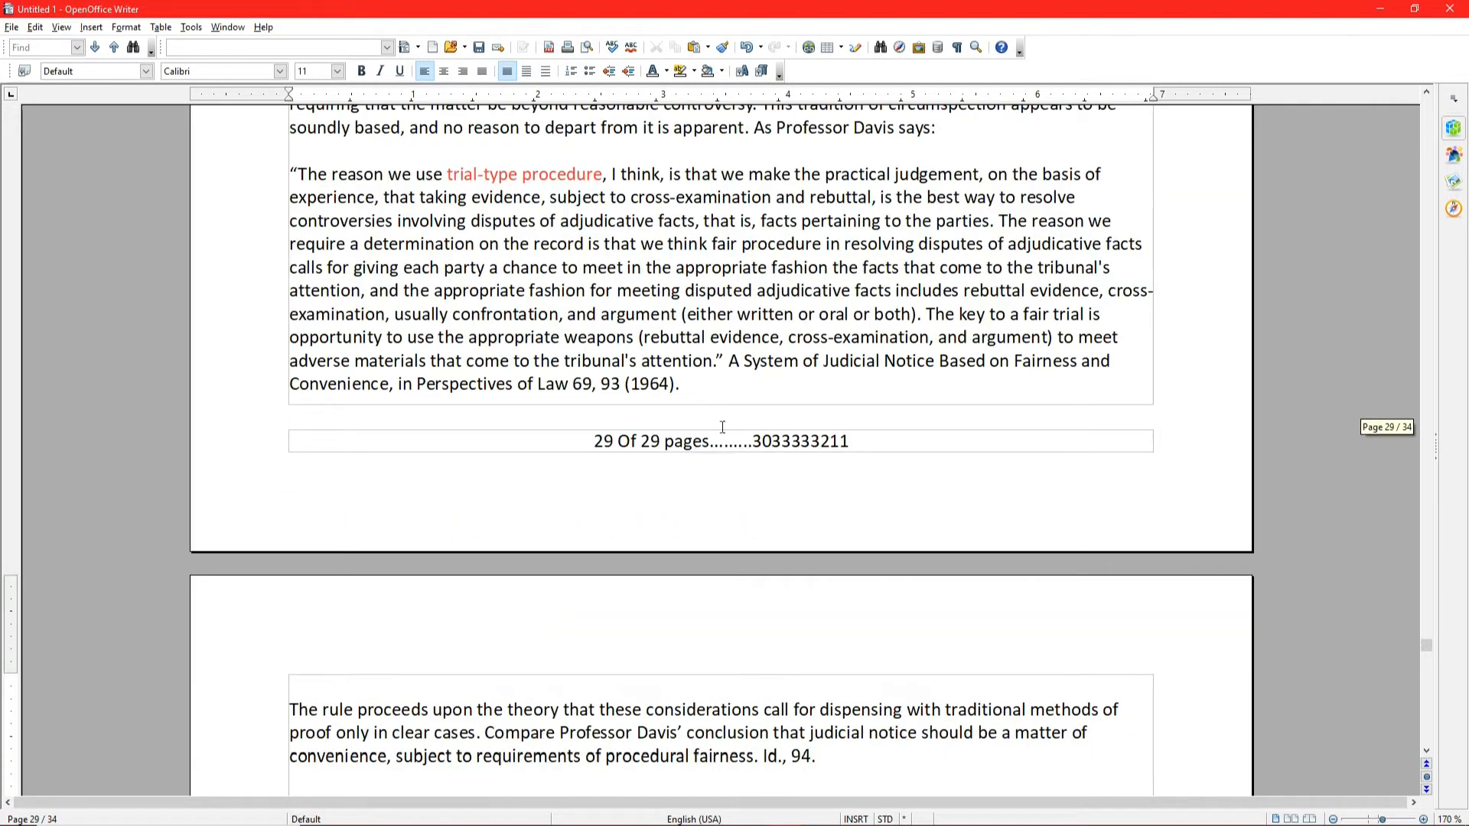
drag(857, 440, 671, 441)
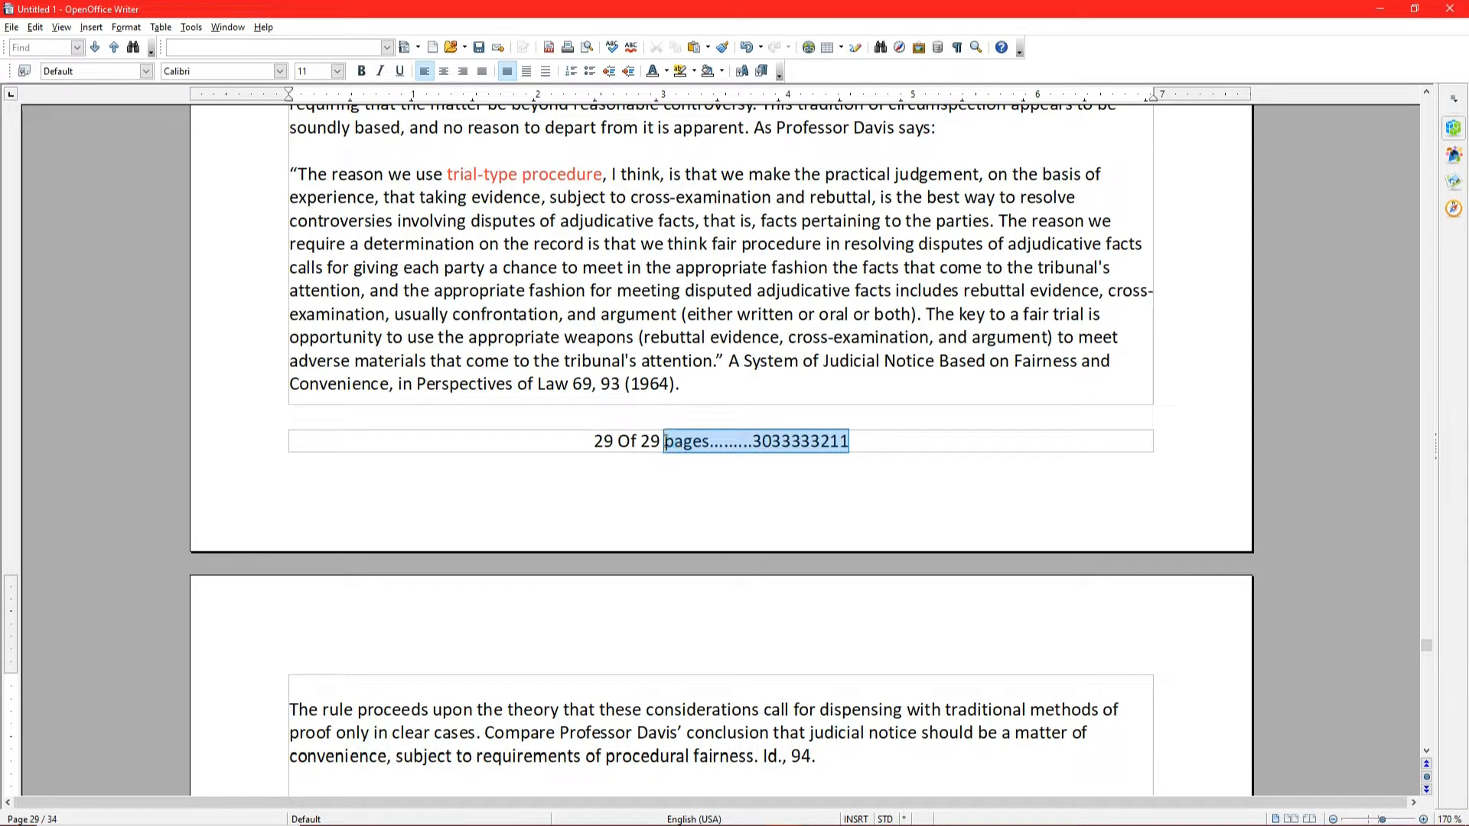
key(shift+Left)
key(BackSpace)
key(BackSpace)
key(BackSpace)
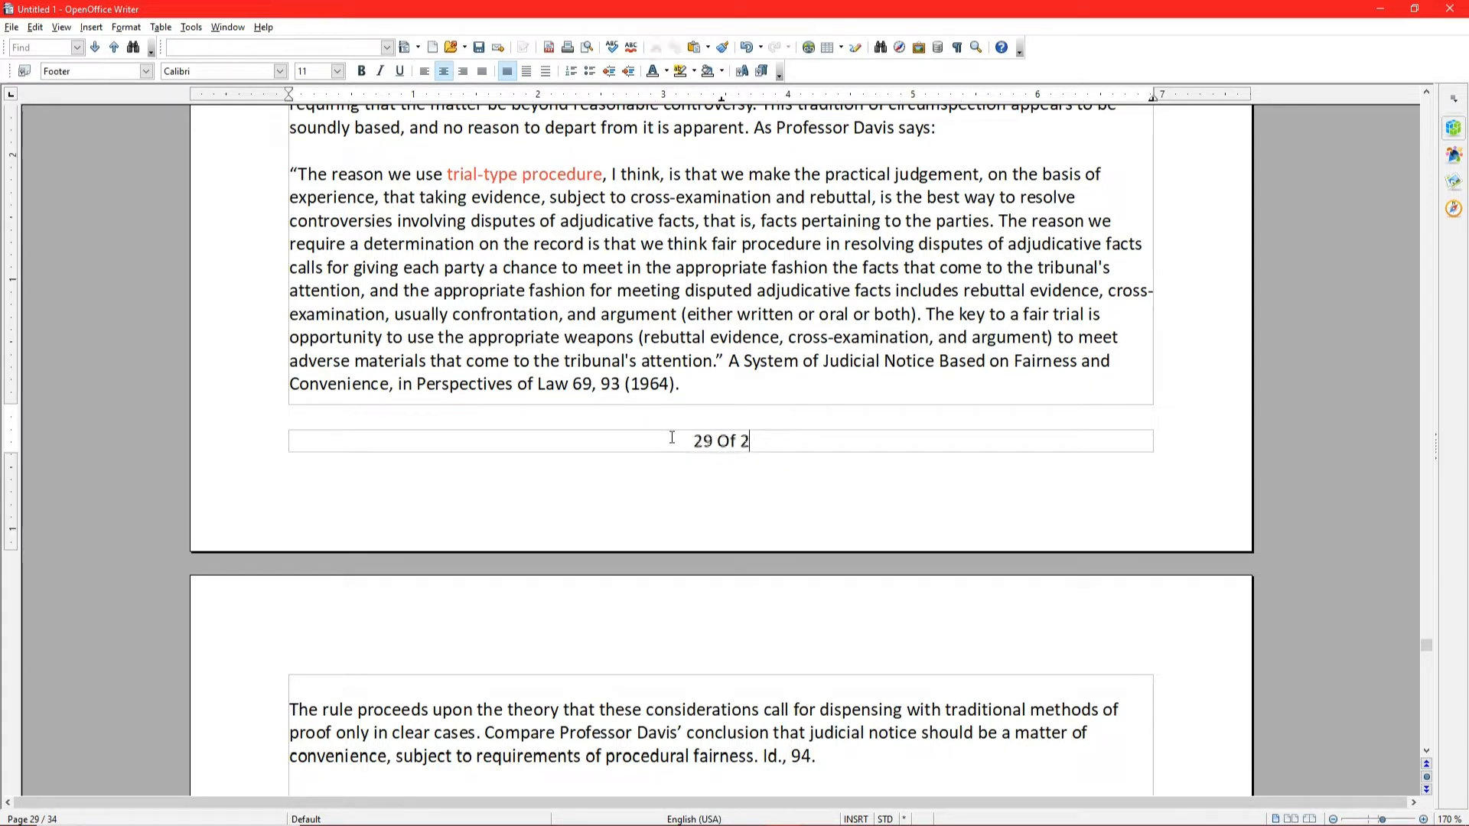
text(34)
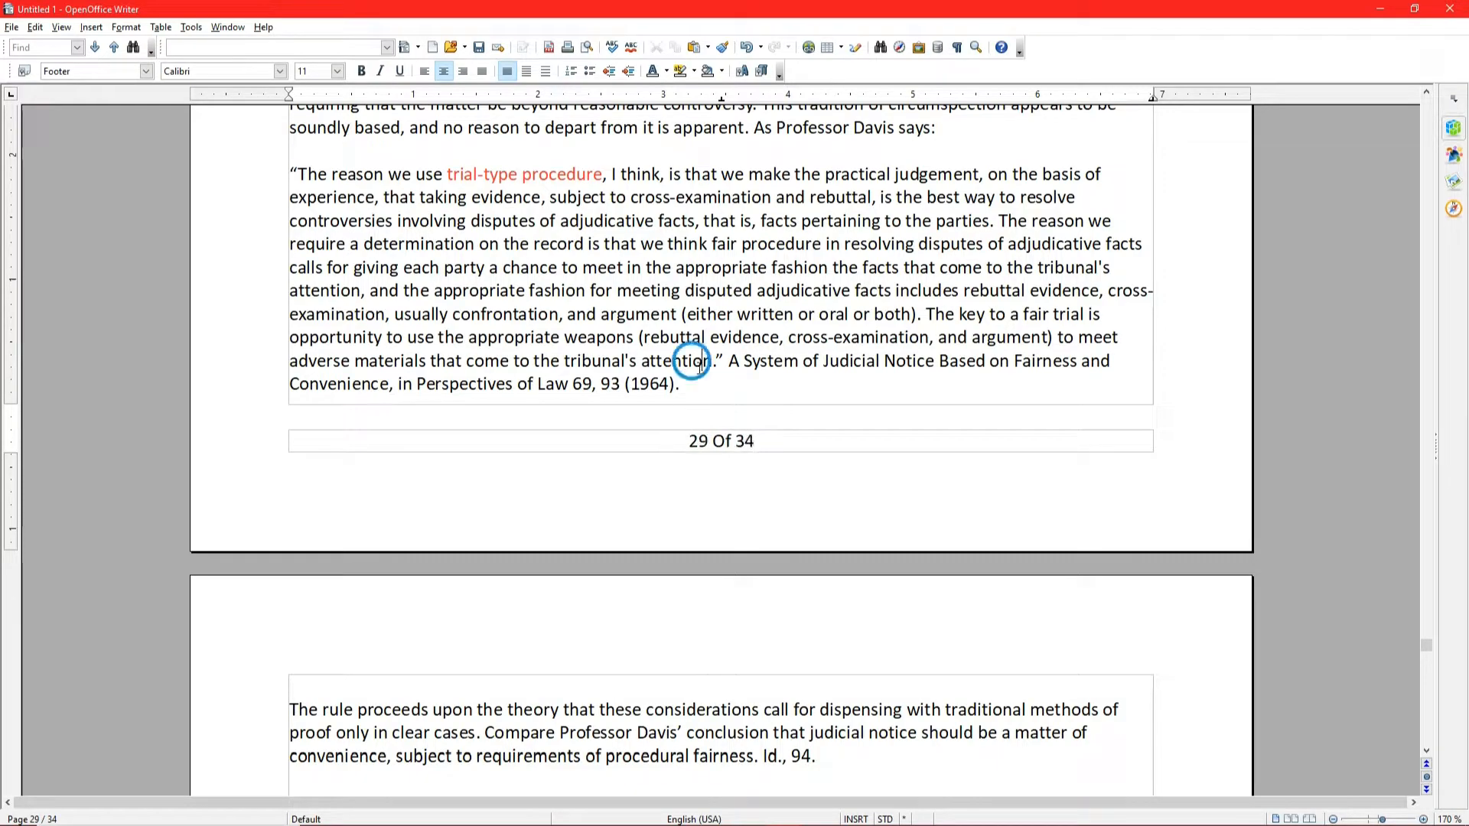
Format the whole page numbering line in the footer of page 30 as underlined, italic and bold.
scroll(689, 368, down, 15)
scroll(683, 387, down, 5)
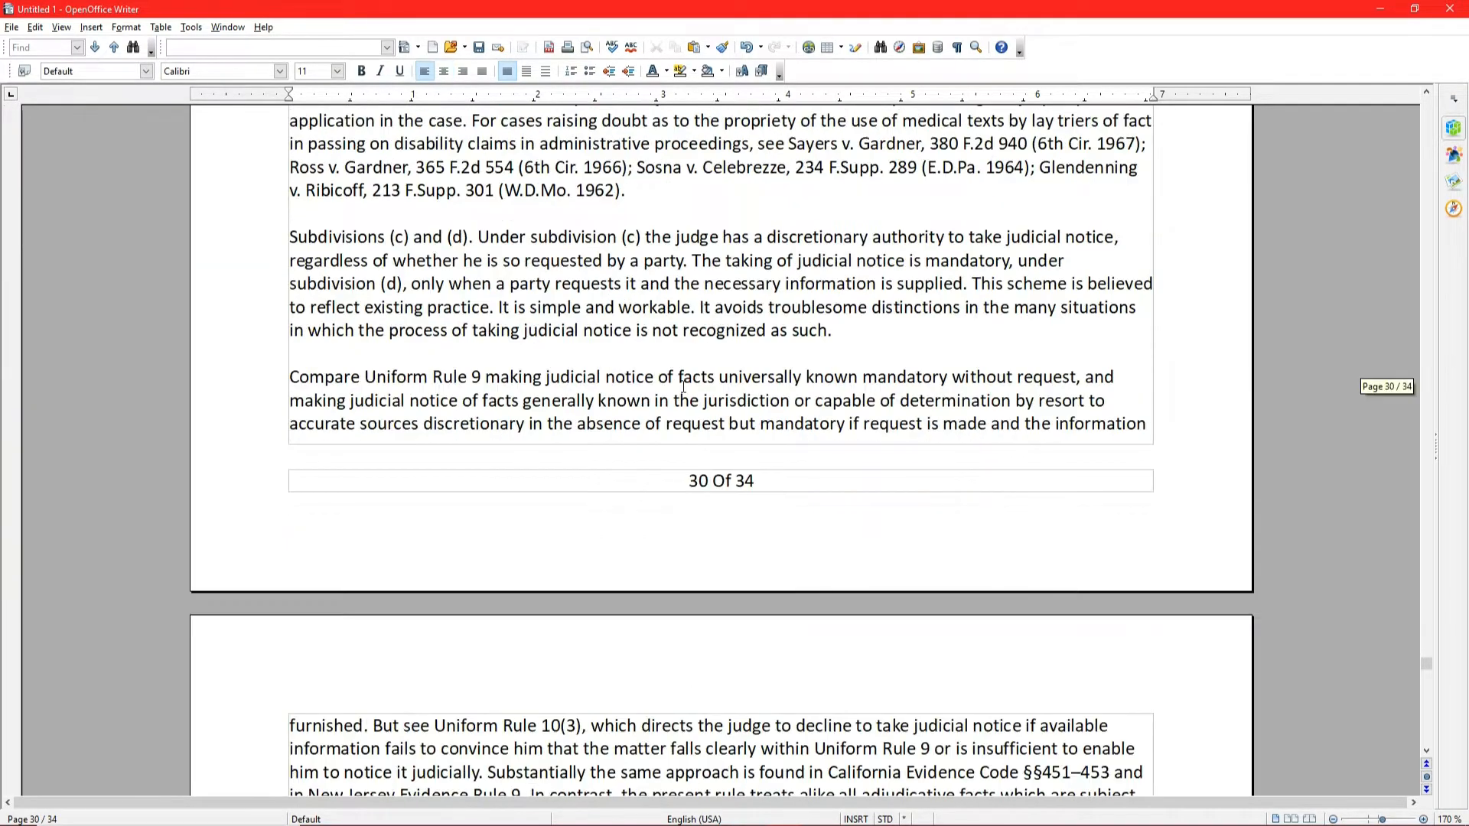
triple_click(748, 481)
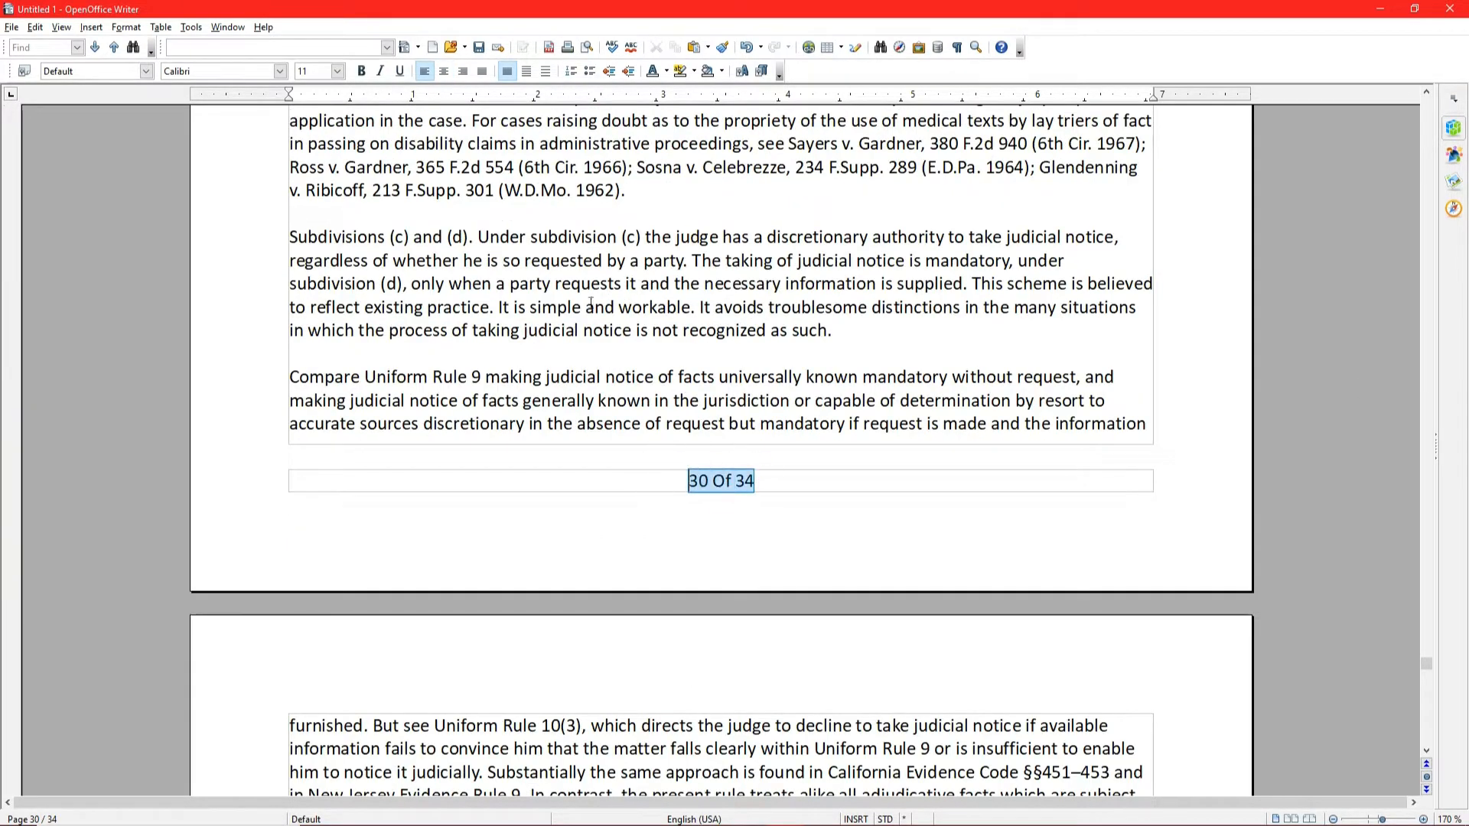
click(400, 71)
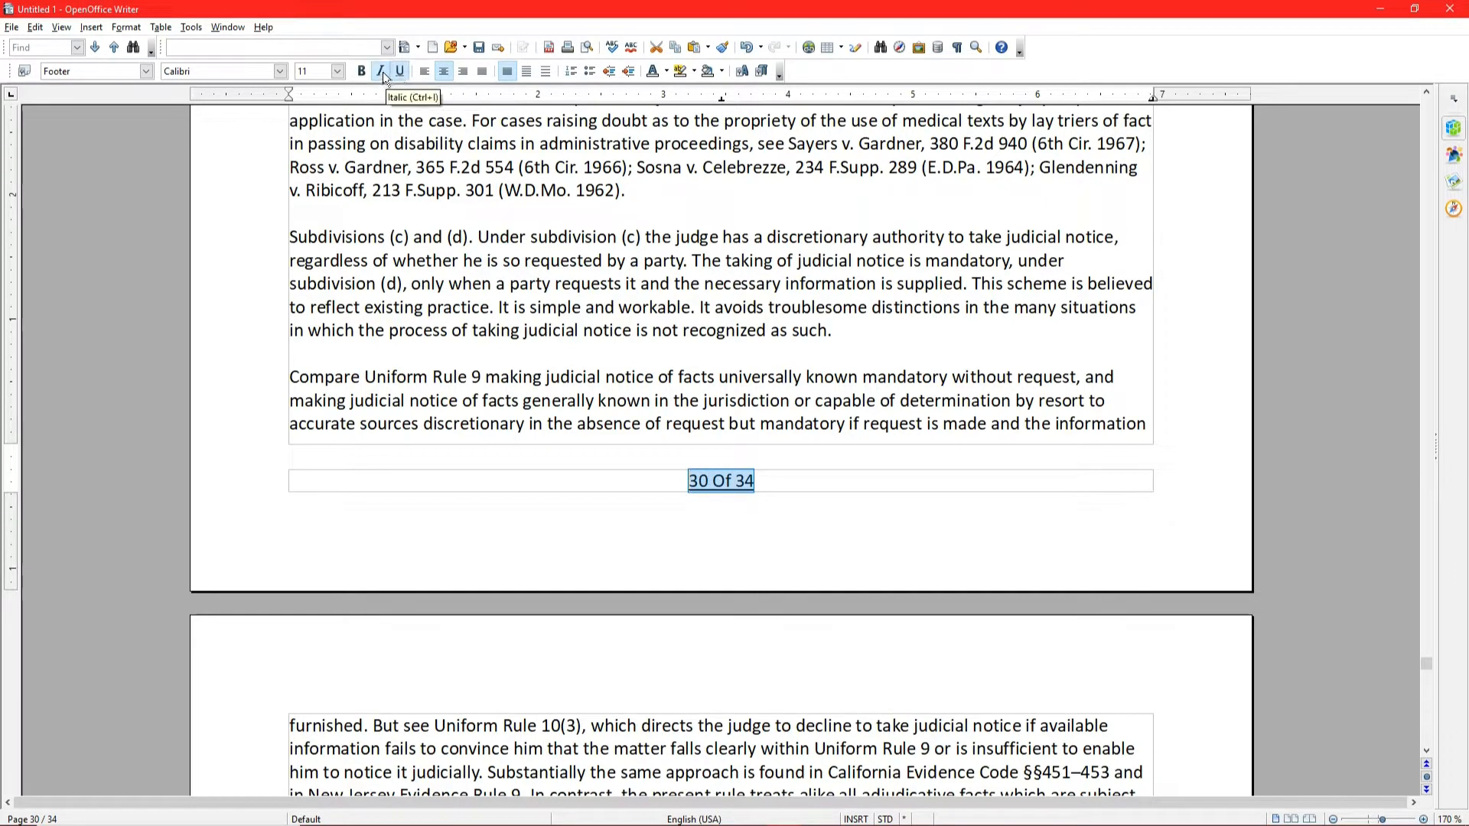
click(380, 71)
click(361, 71)
click(678, 301)
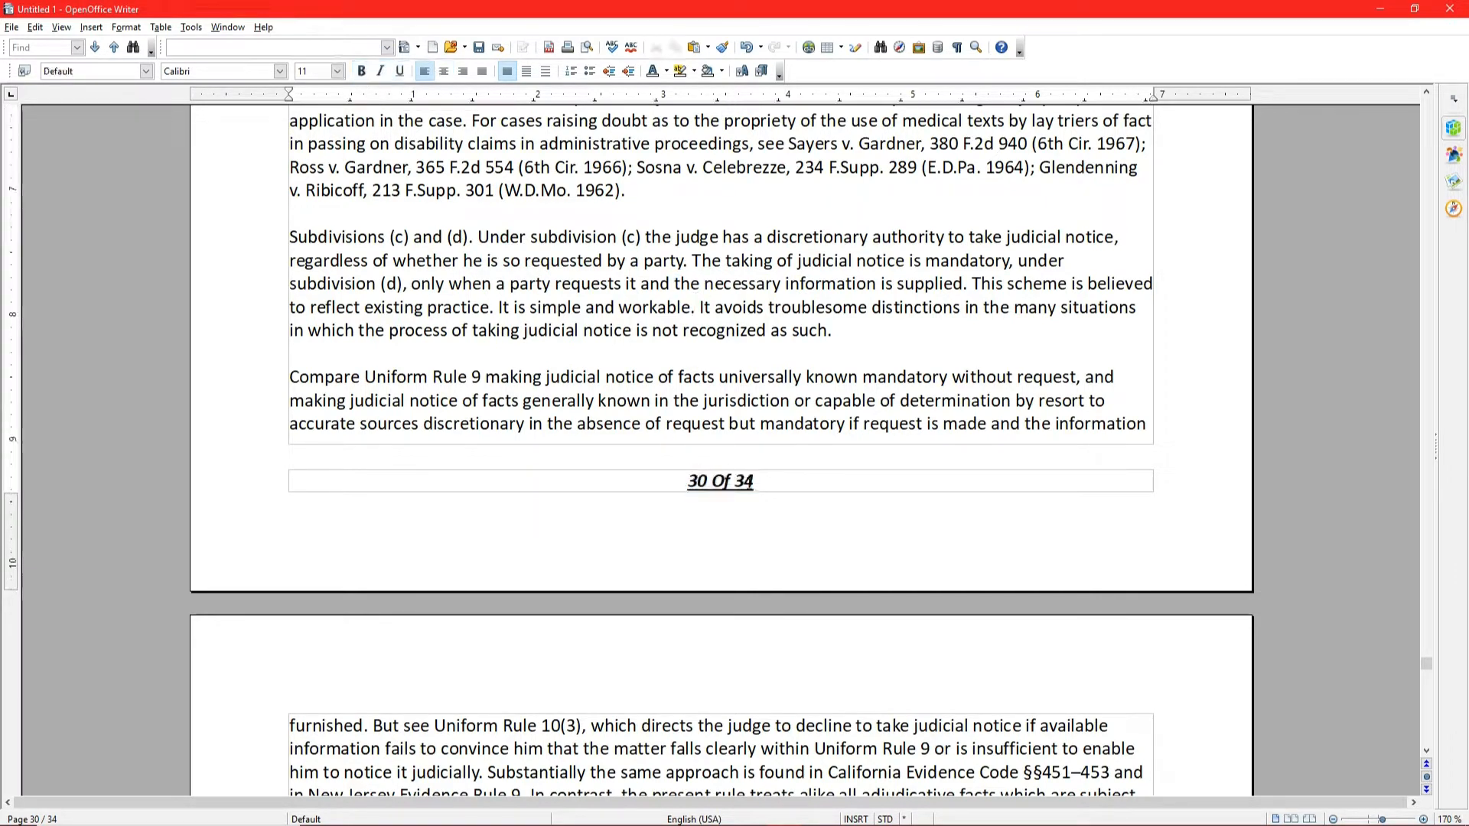
Undo the footer's character formatting, the changes to its text, and the centring.
click(746, 47)
click(747, 47)
click(747, 48)
click(747, 48)
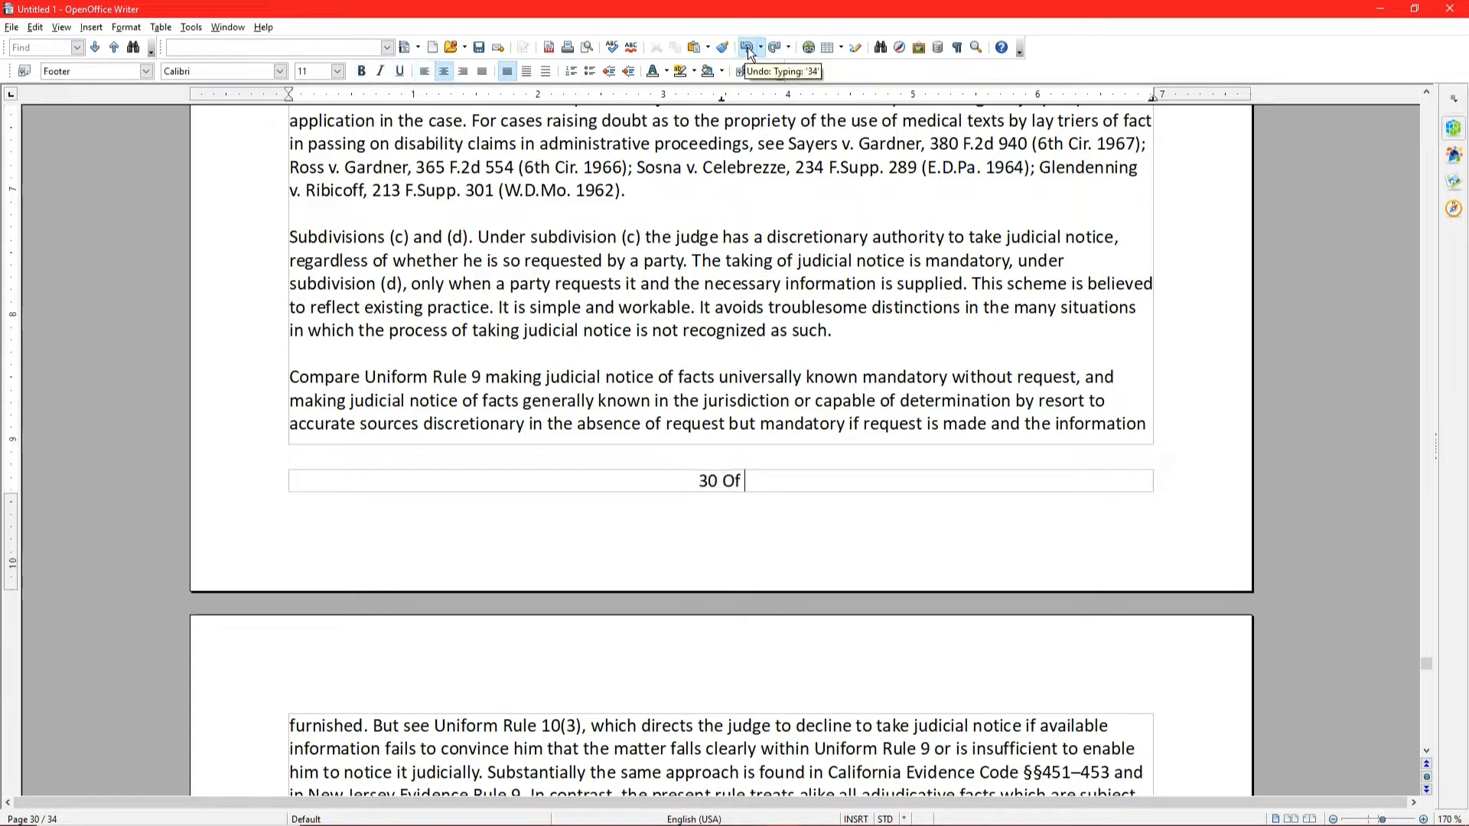
click(747, 47)
click(746, 47)
click(747, 48)
click(747, 48)
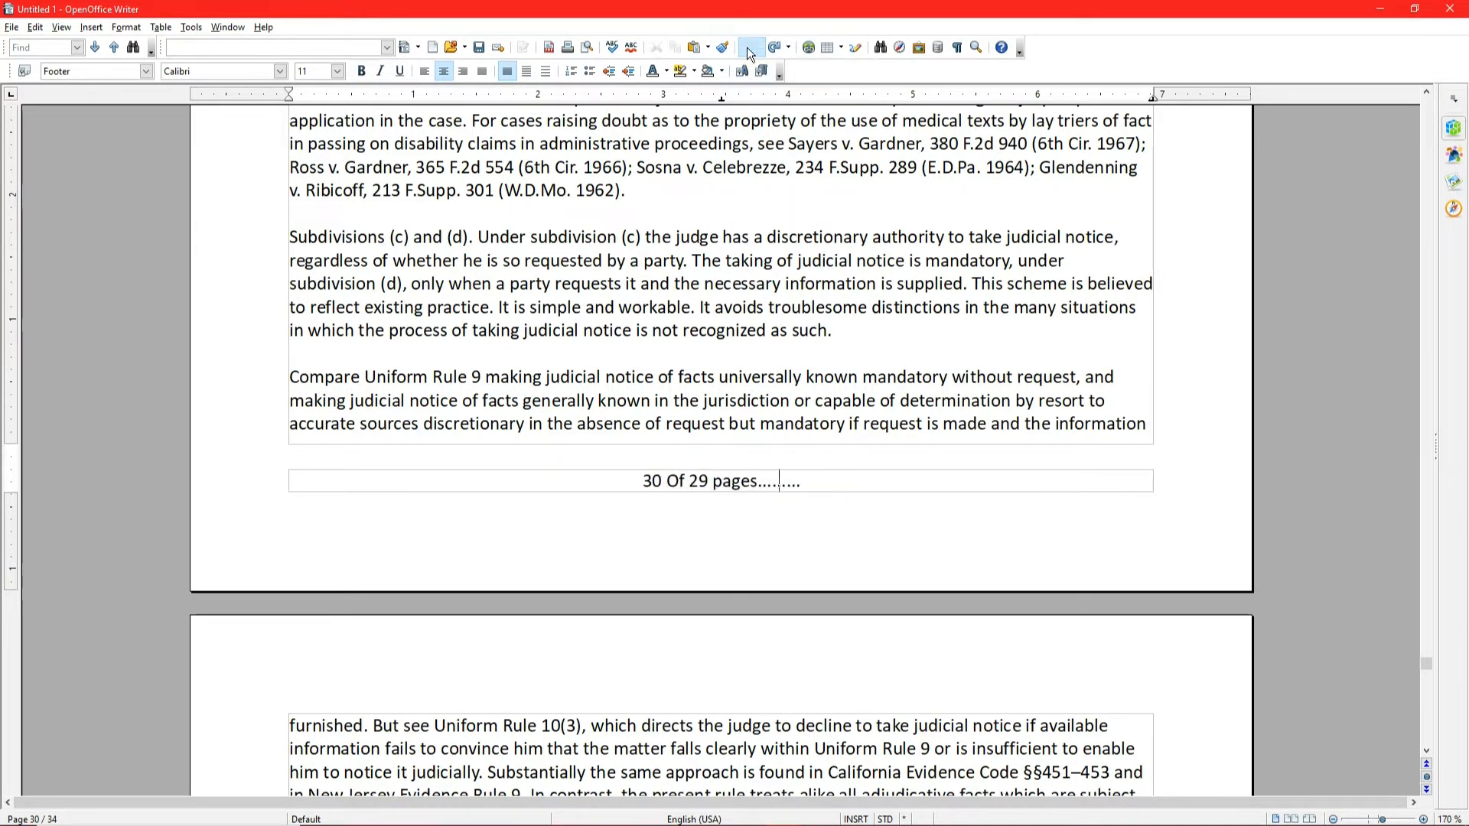
click(747, 47)
click(746, 47)
click(746, 48)
click(746, 48)
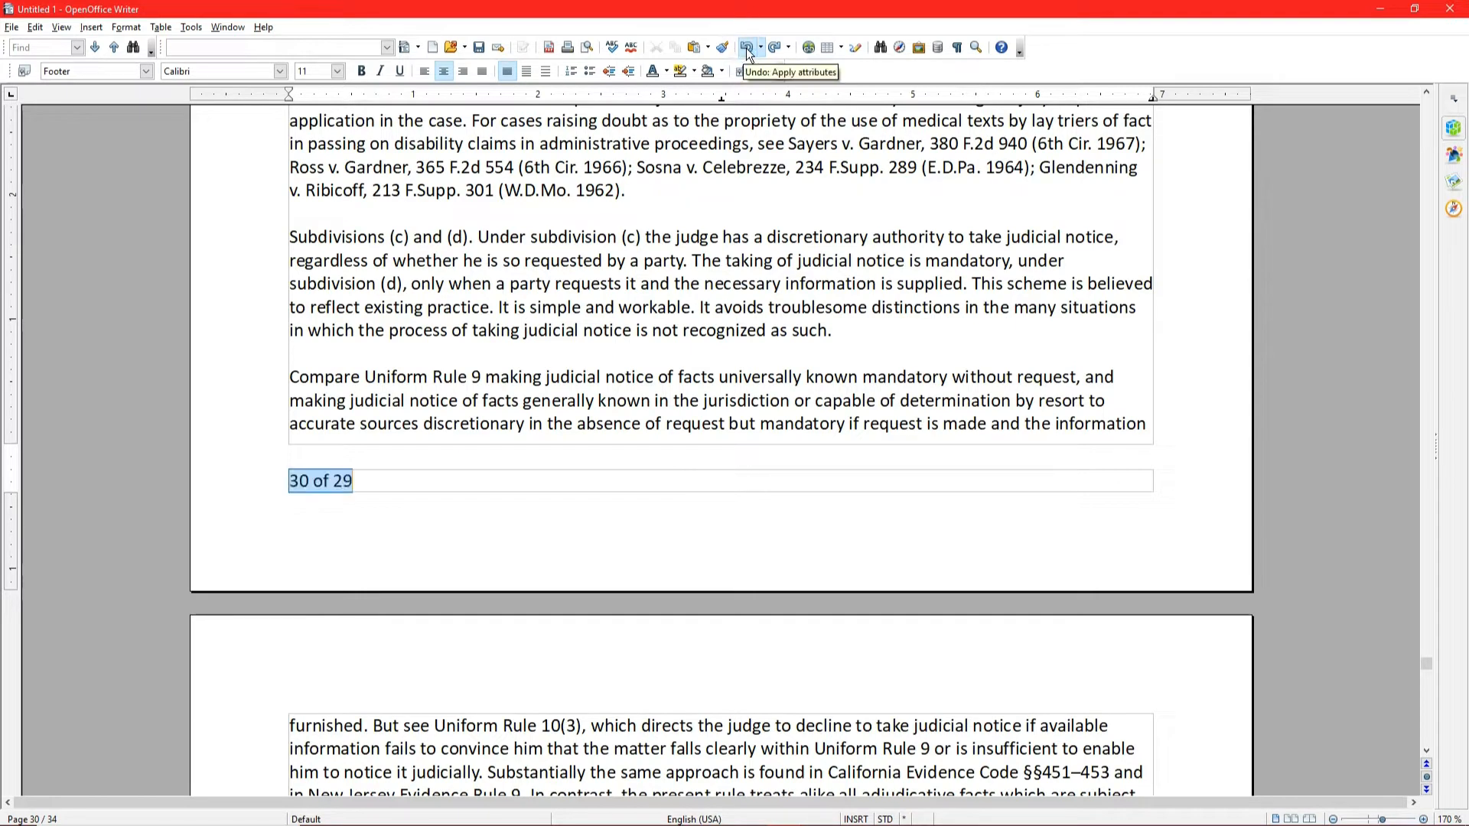
Undo all remaining text and field changes in the footer of page 30 until it is empty.
click(746, 47)
click(746, 48)
click(746, 48)
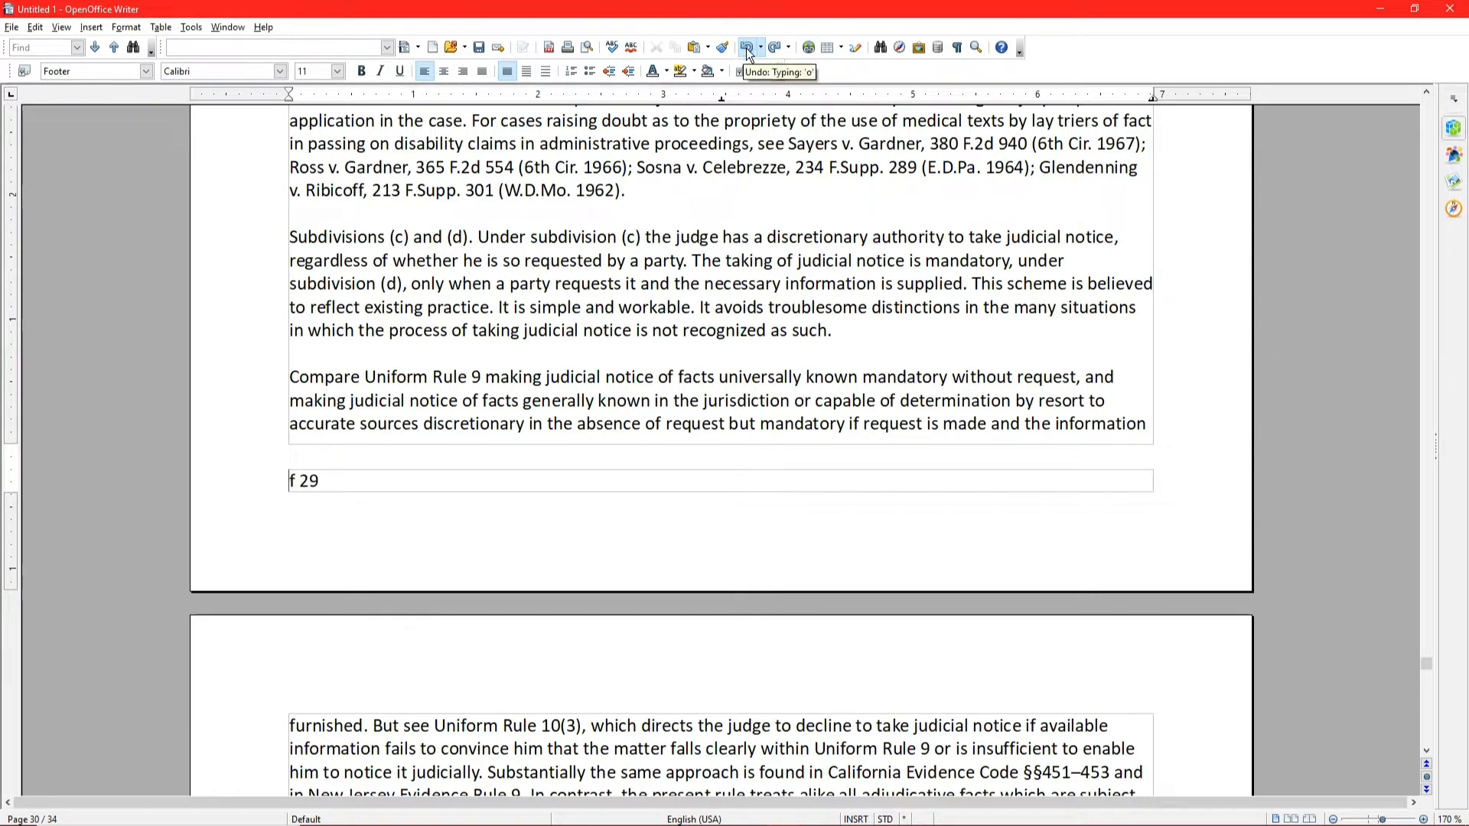
click(746, 47)
click(746, 48)
click(746, 47)
click(746, 48)
click(746, 48)
click(746, 47)
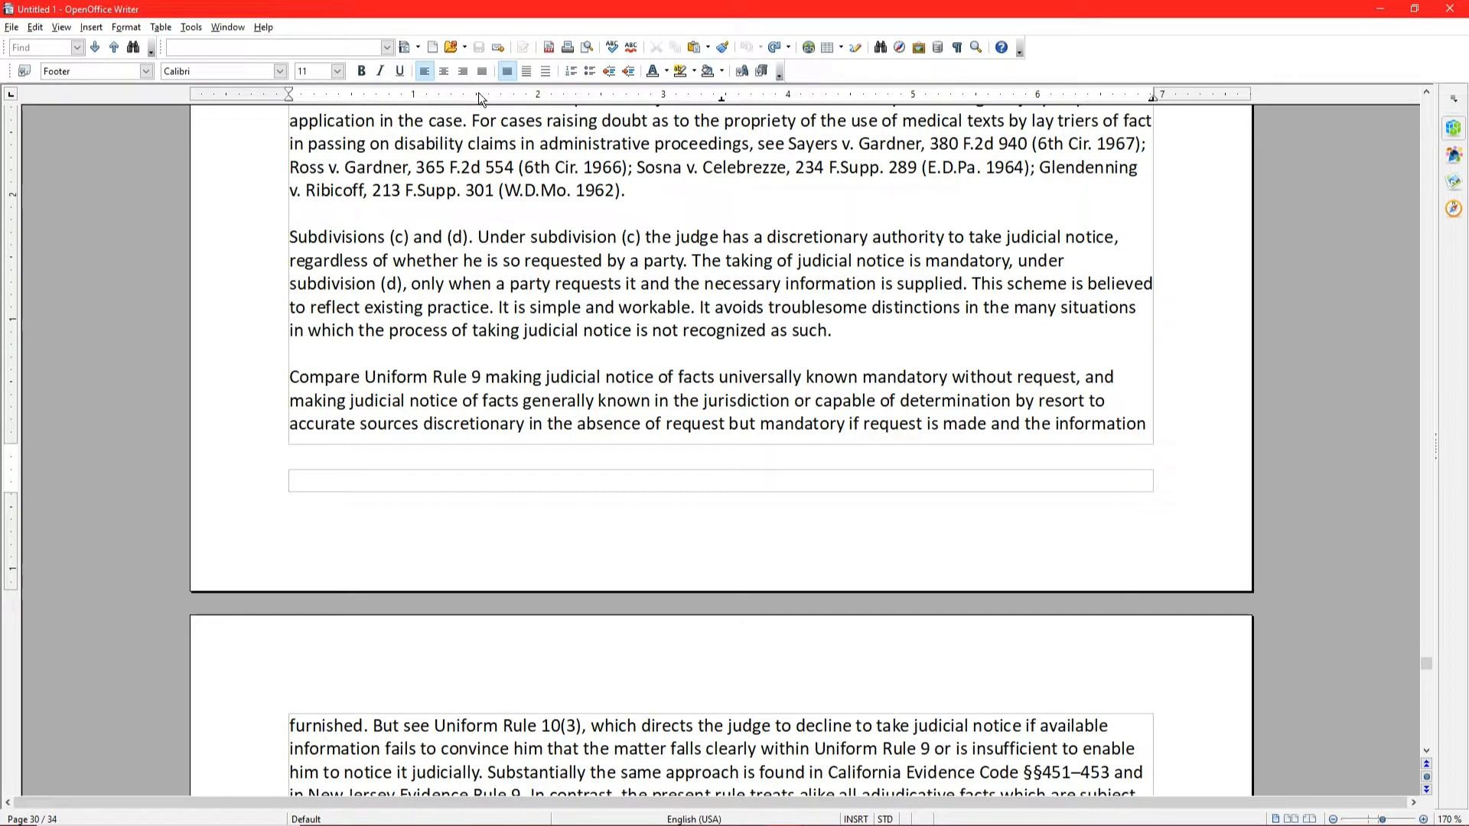
Insert a page count field in the empty footer of page 30 and add the text "Of 34" after it.
click(93, 30)
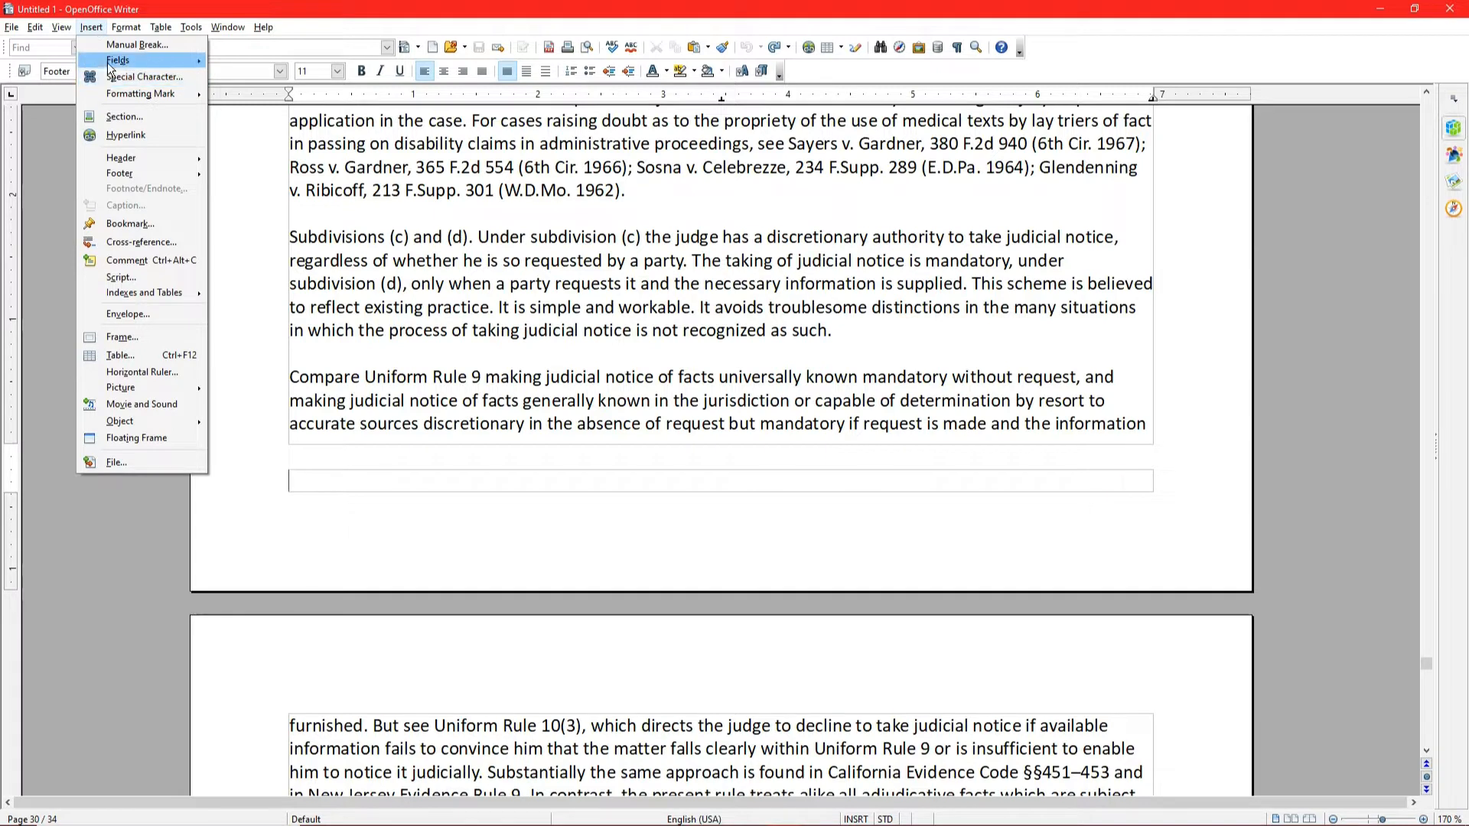
mouse_move(126, 61)
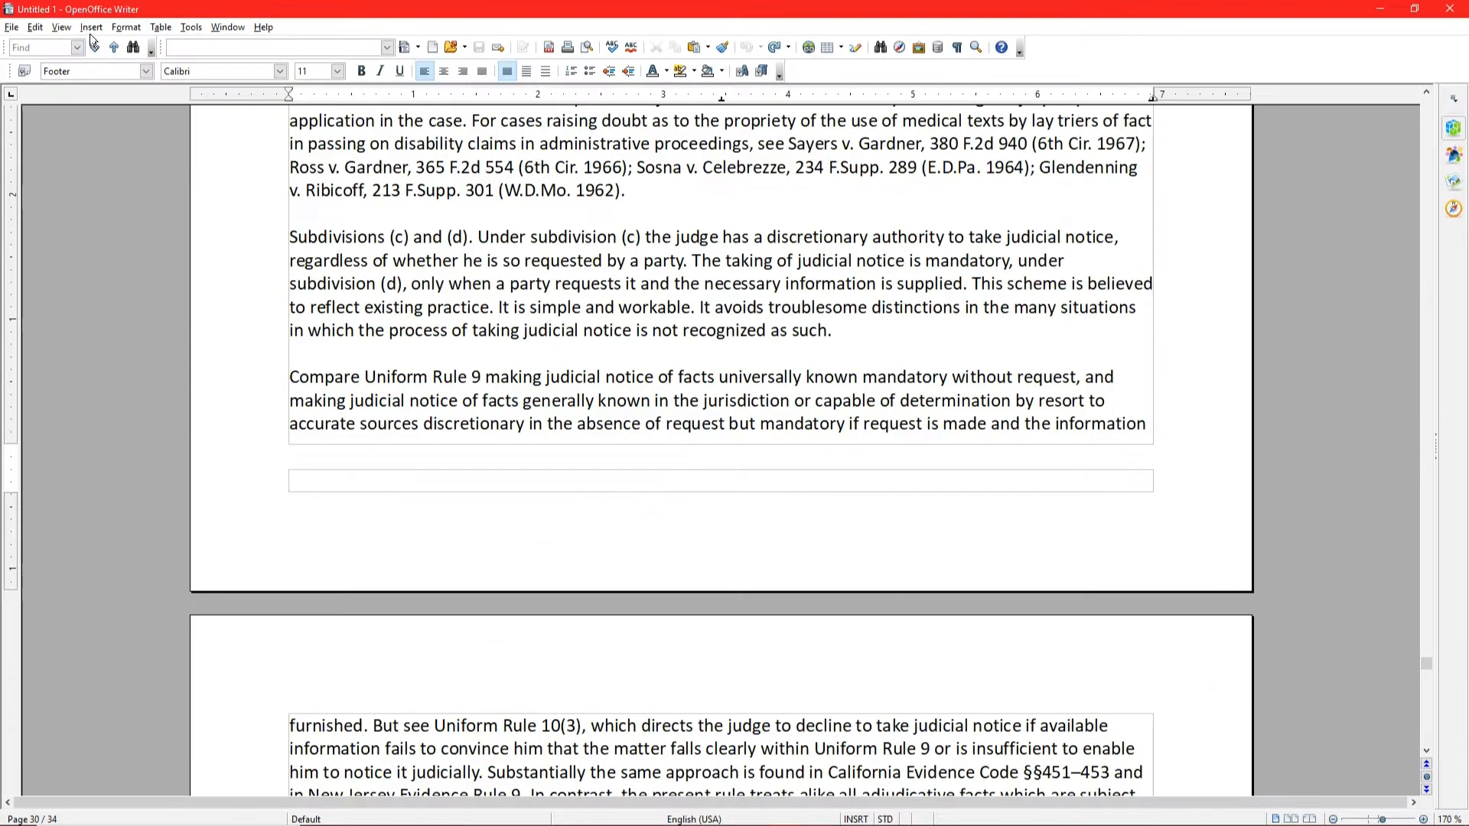
click(90, 27)
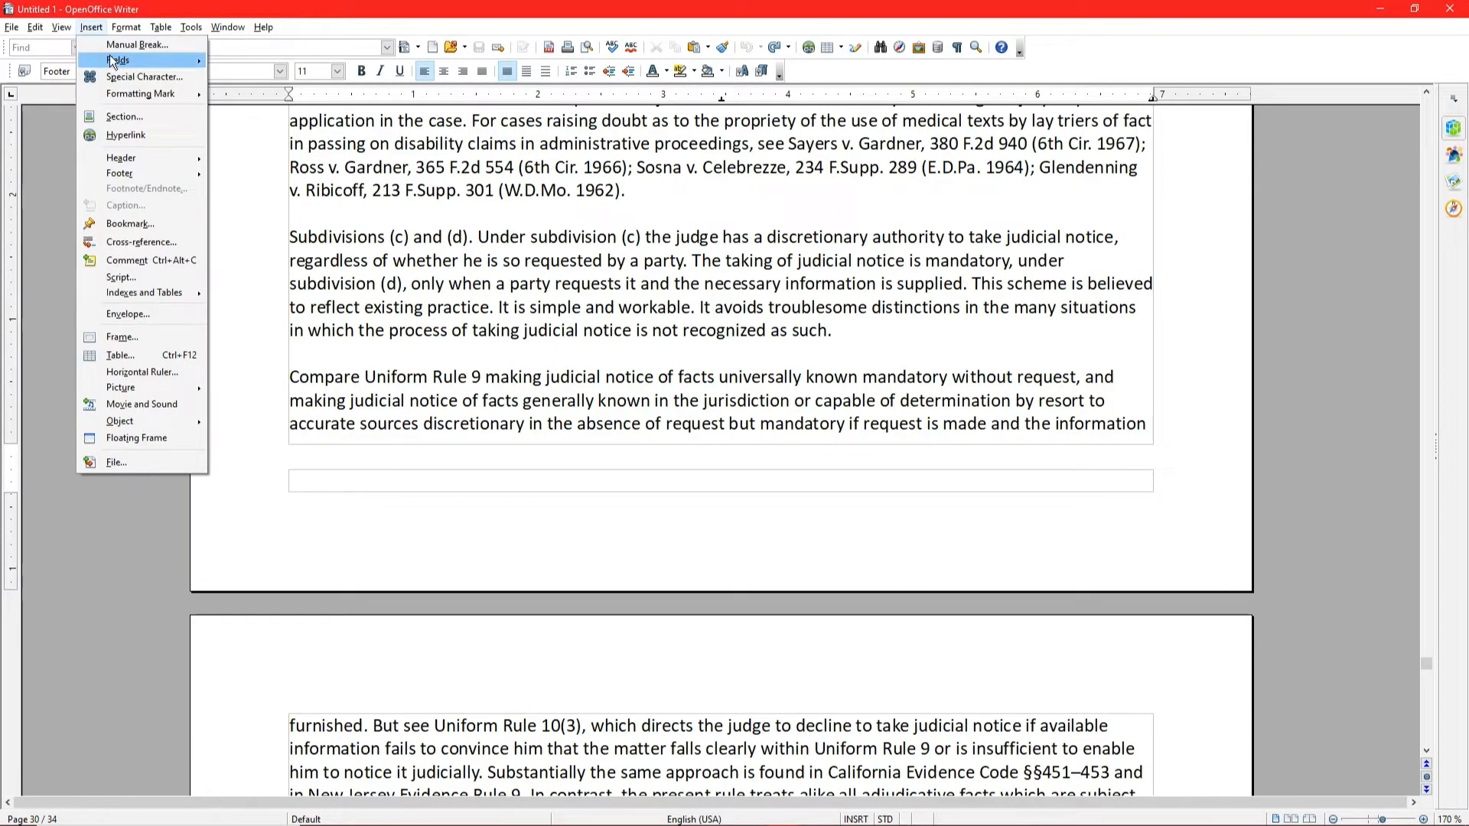
mouse_move(109, 60)
click(248, 117)
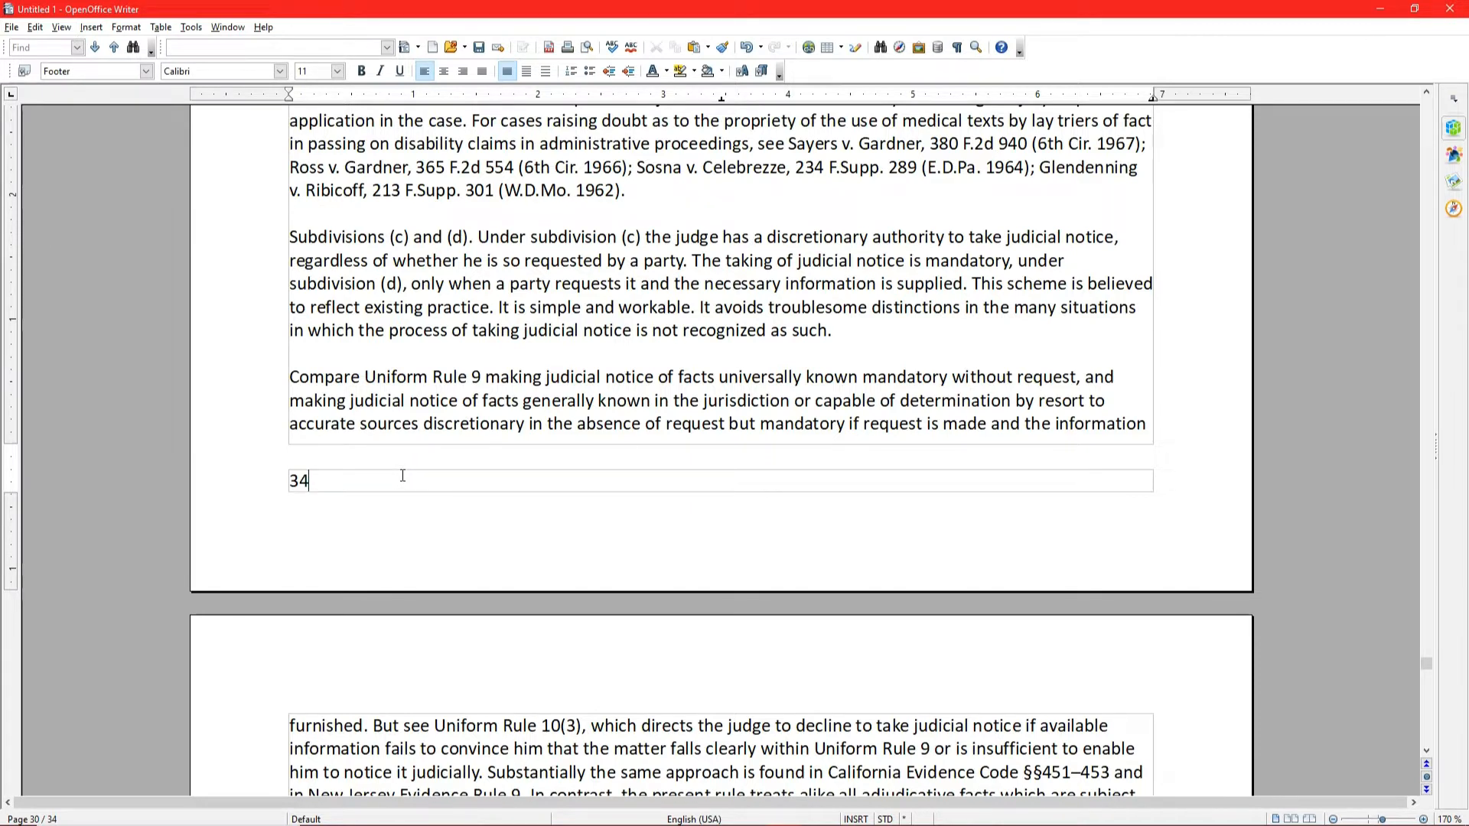
text(Of 34)
Centre the whole "34 Of 34" line in the footer of page 30.
drag(403, 476, 236, 472)
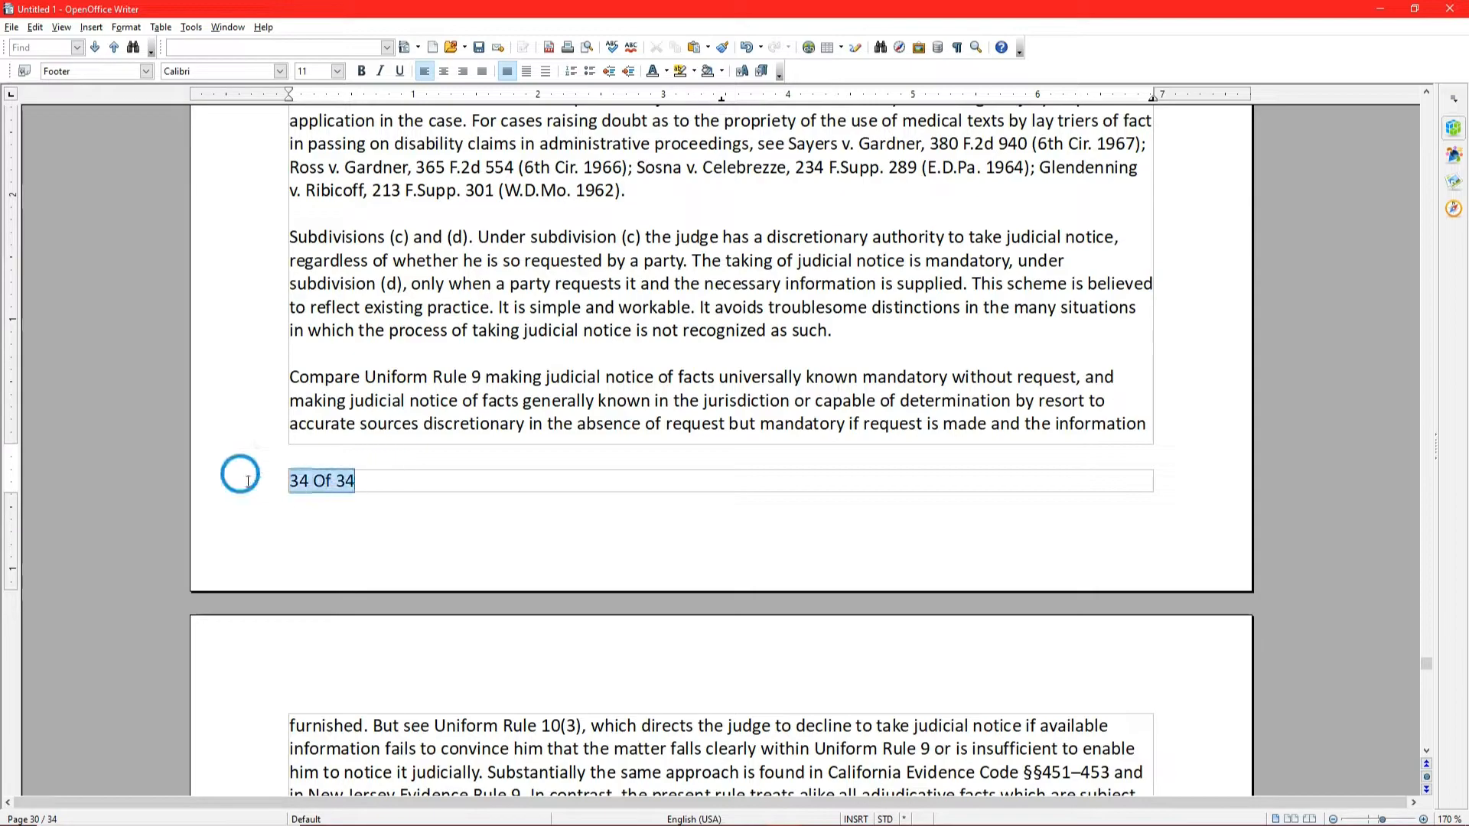
click(444, 70)
click(625, 237)
Go back to page 28 and insert a page number field at the end of its footer line.
scroll(650, 331, up, 10)
scroll(650, 331, up, 15)
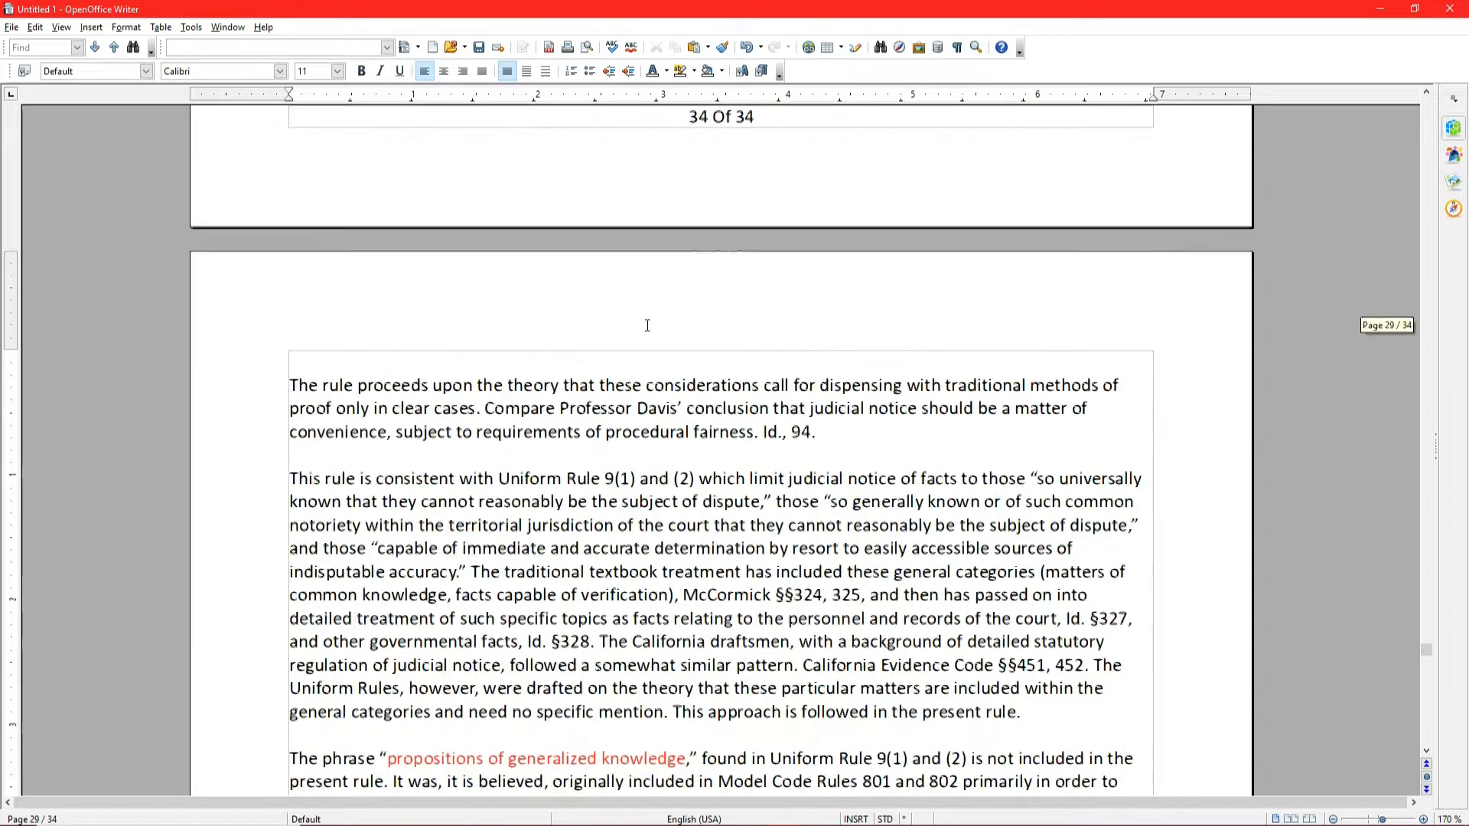
scroll(646, 334, up, 8)
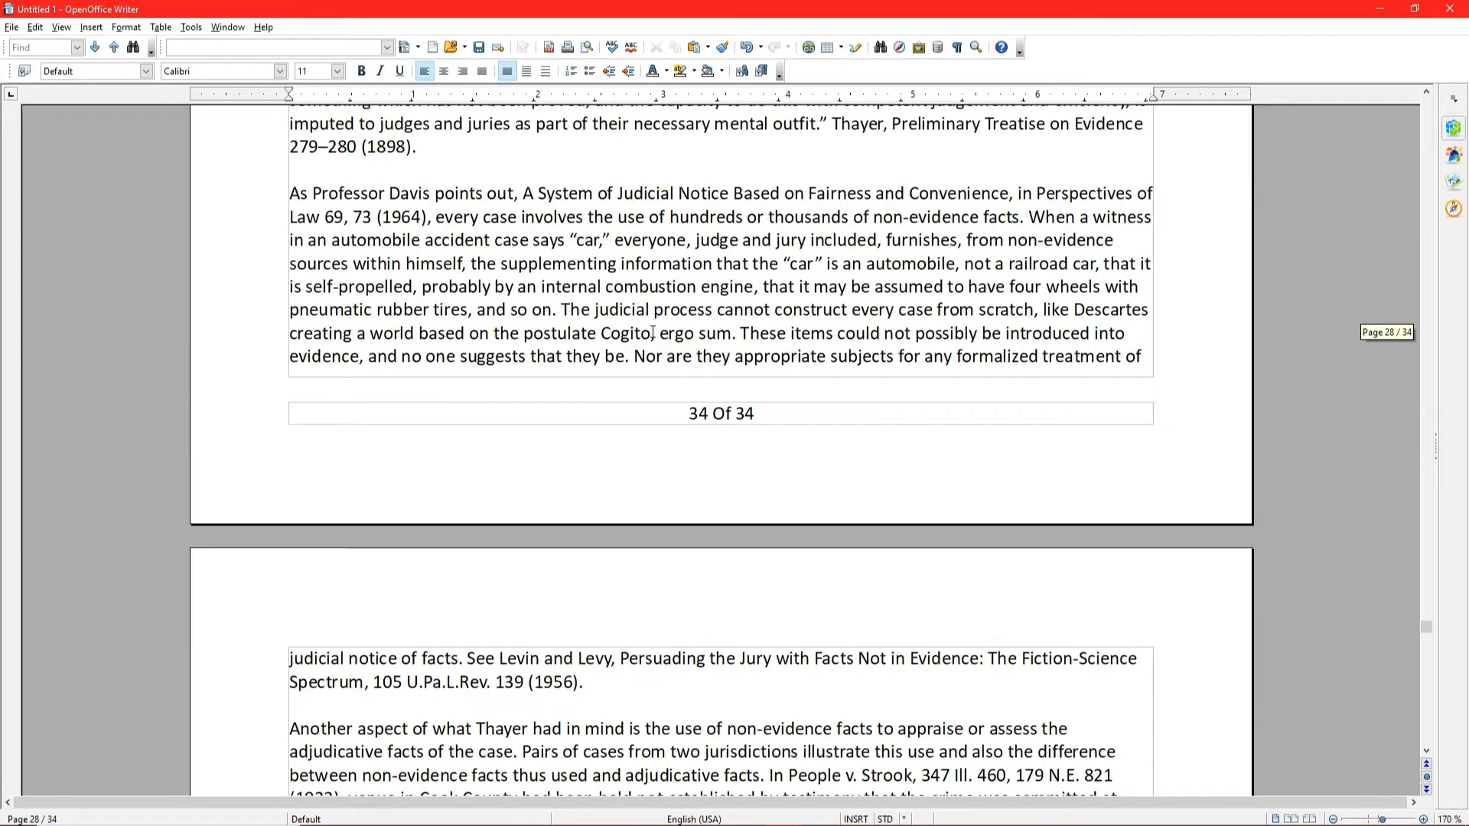
click(761, 412)
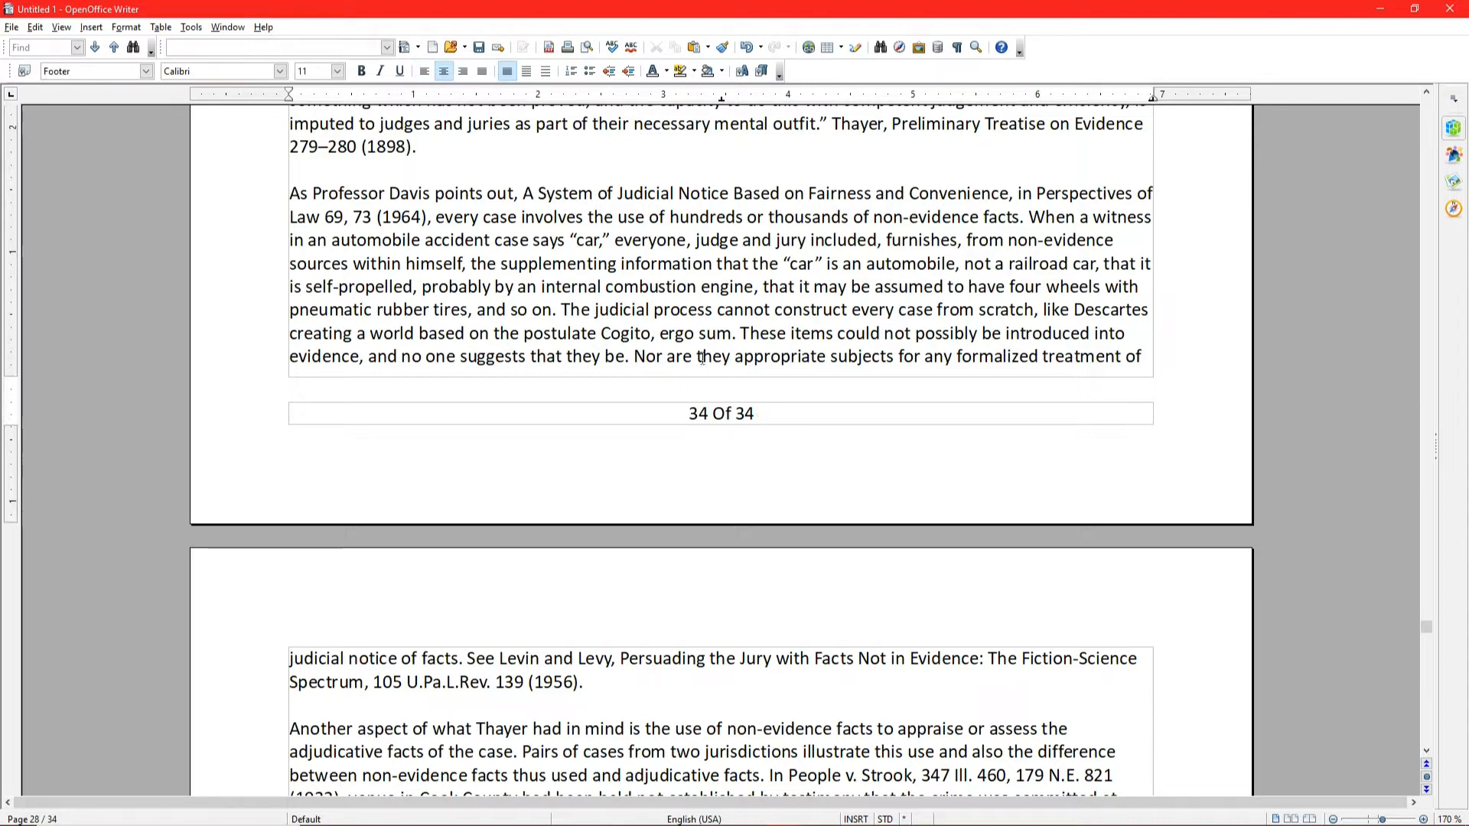
click(91, 26)
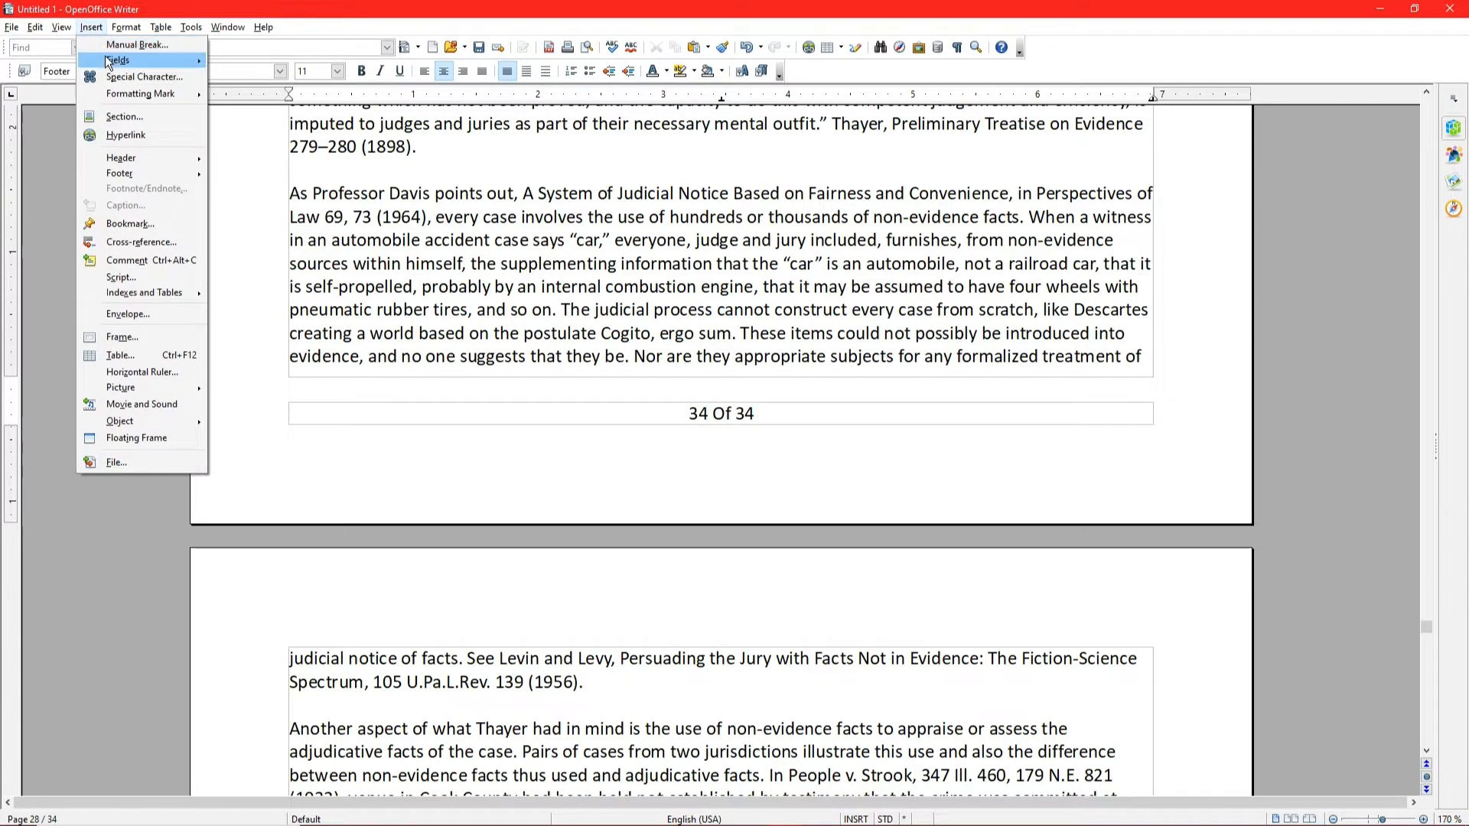
mouse_move(108, 61)
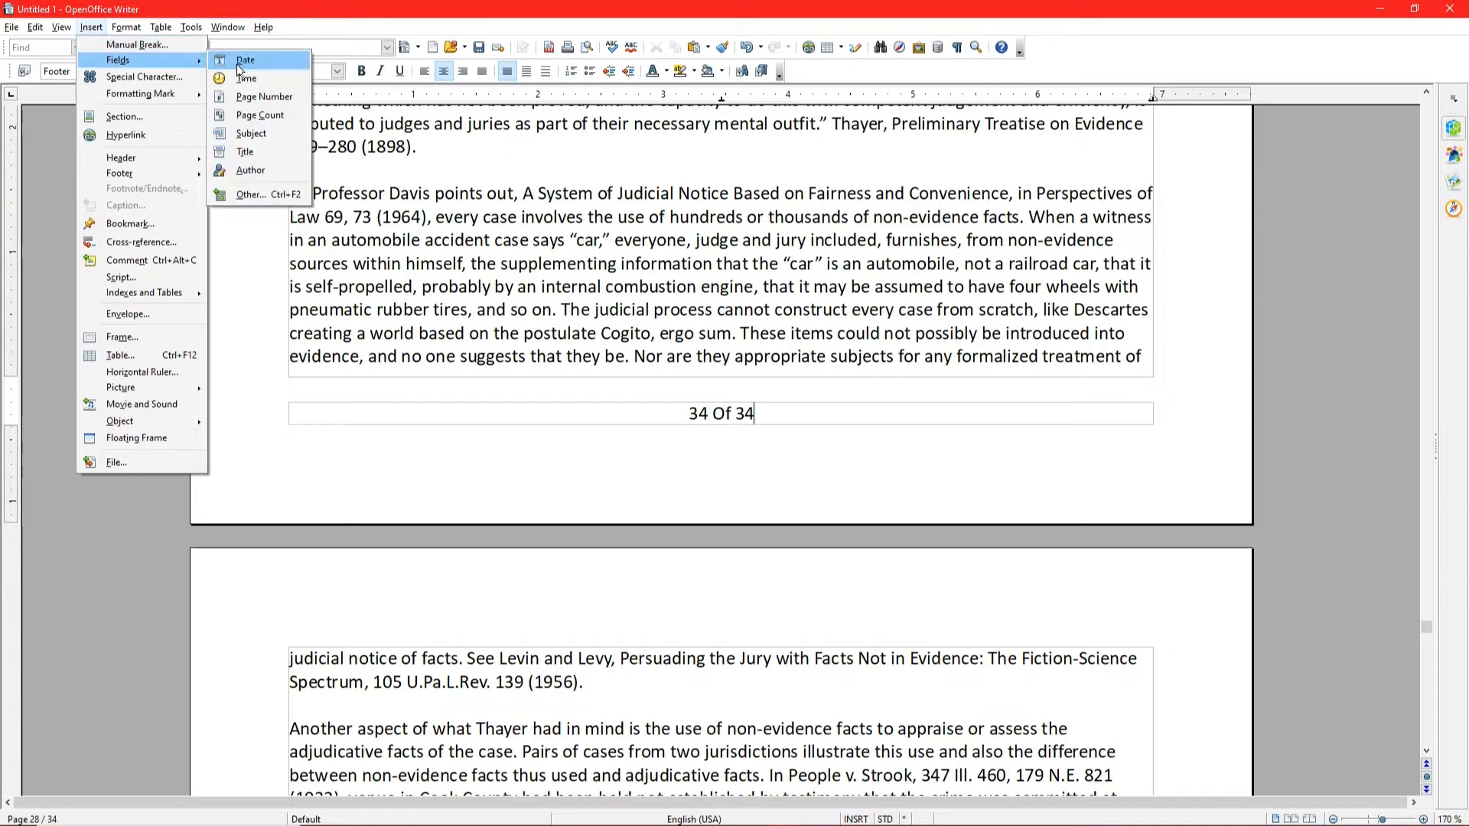
click(252, 114)
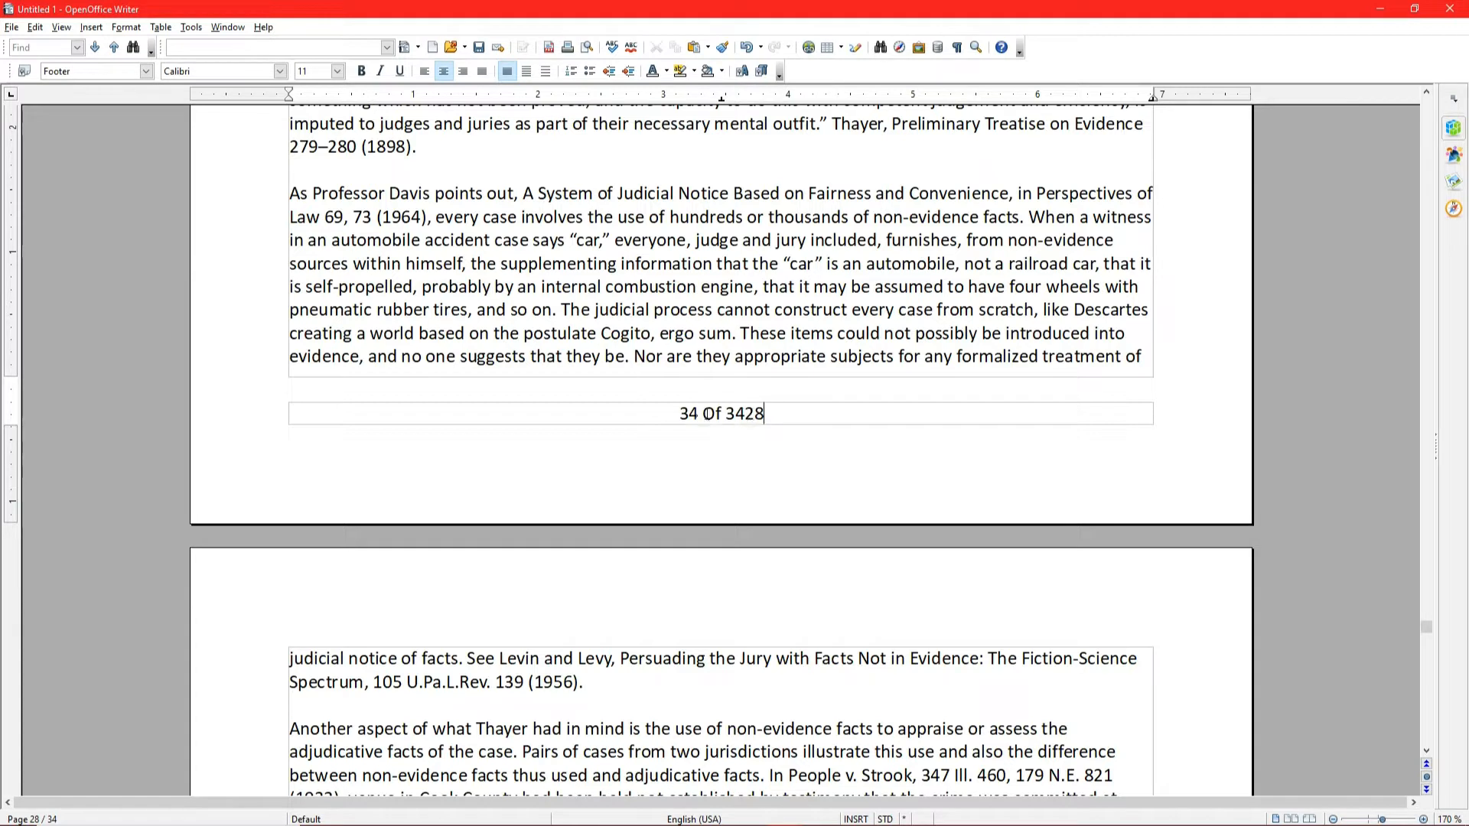
Insert a page number field at the start of page 28's footer line, followed by the word "Of".
click(91, 27)
mouse_move(110, 65)
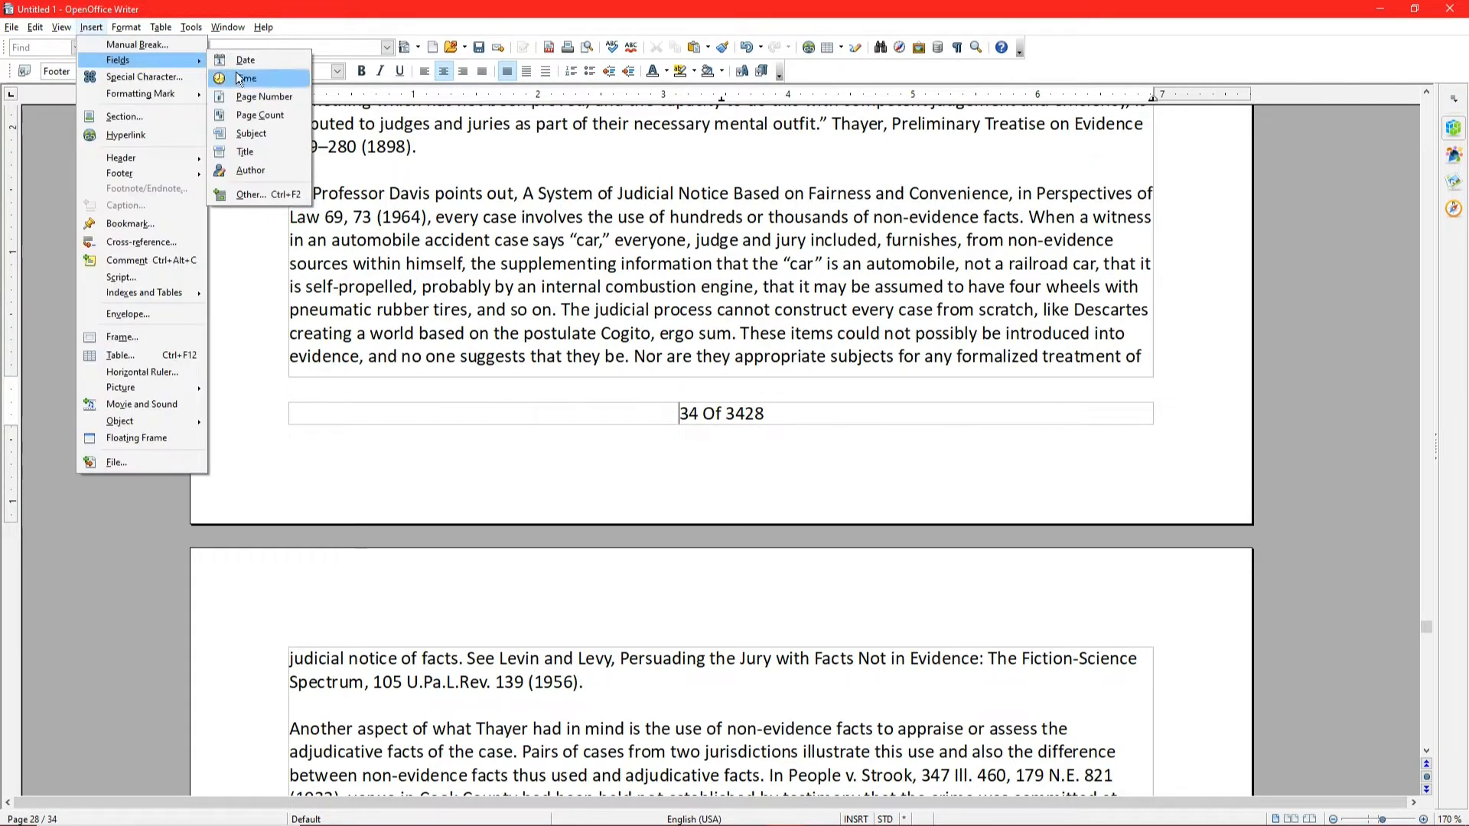
click(240, 96)
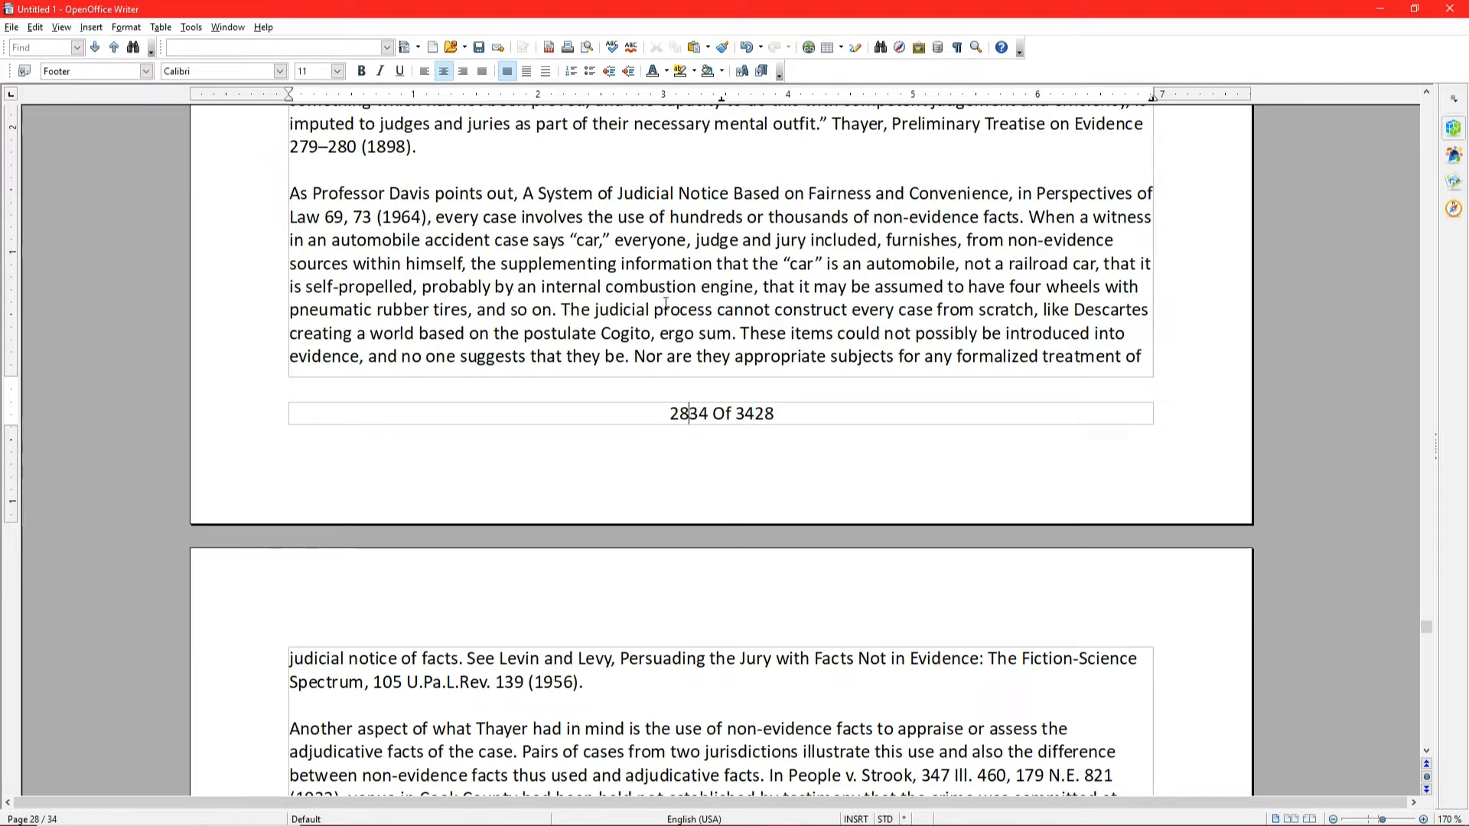
text(Of)
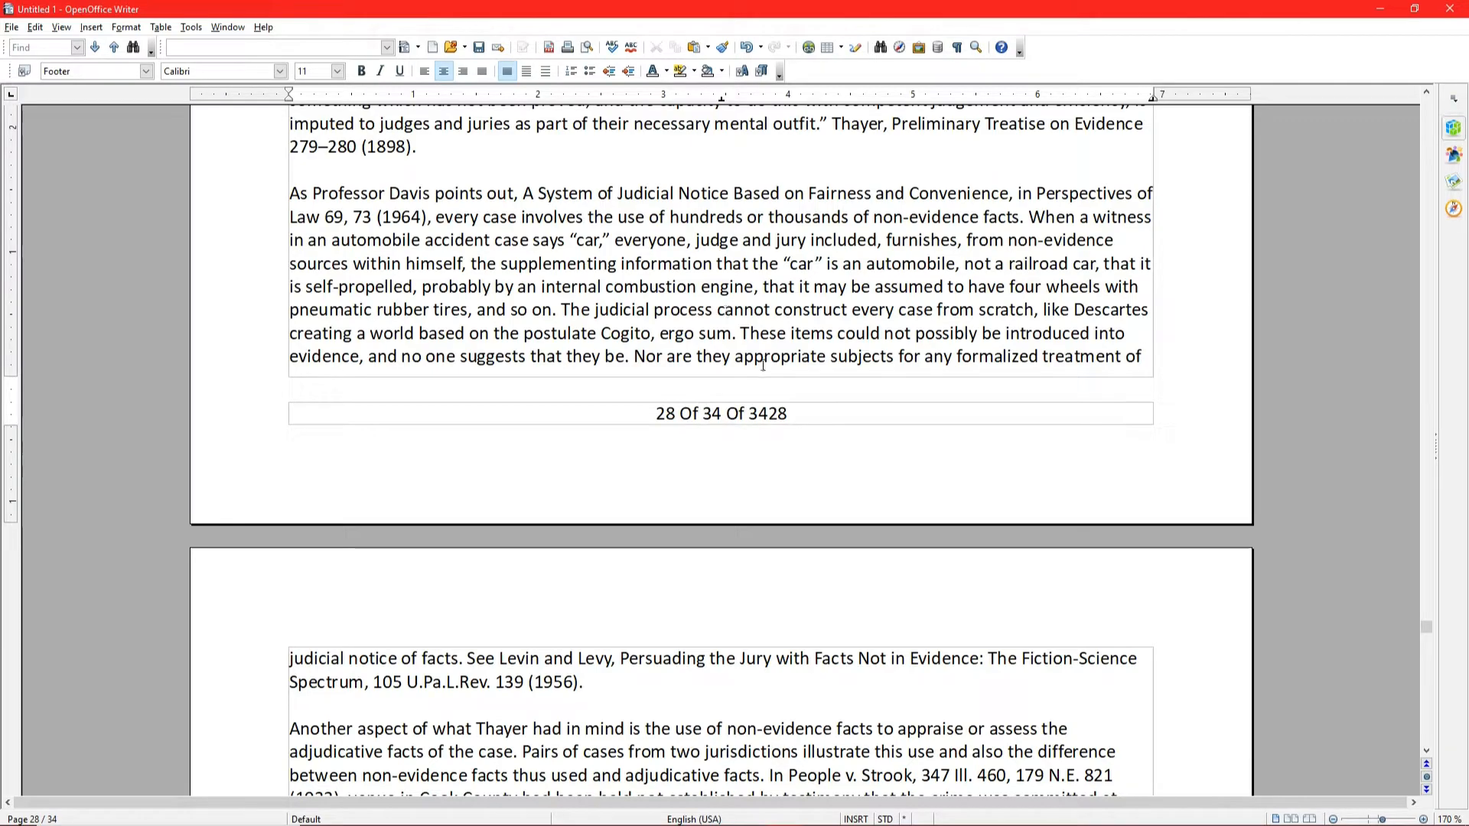
Compare the footers on pages 30 and 31, and make the leading page number on page 31 bold.
scroll(726, 342, down, 15)
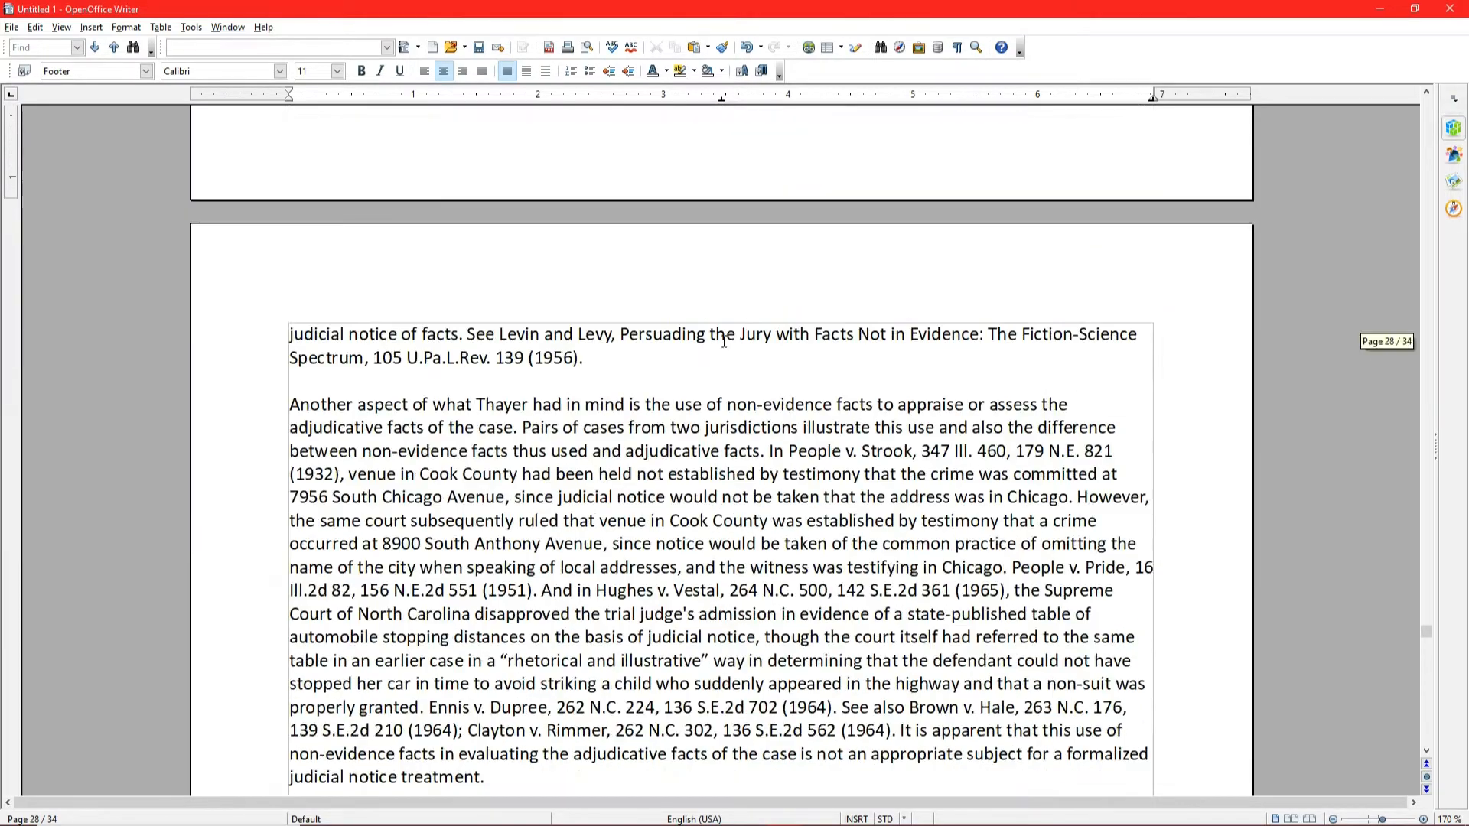
scroll(726, 342, down, 15)
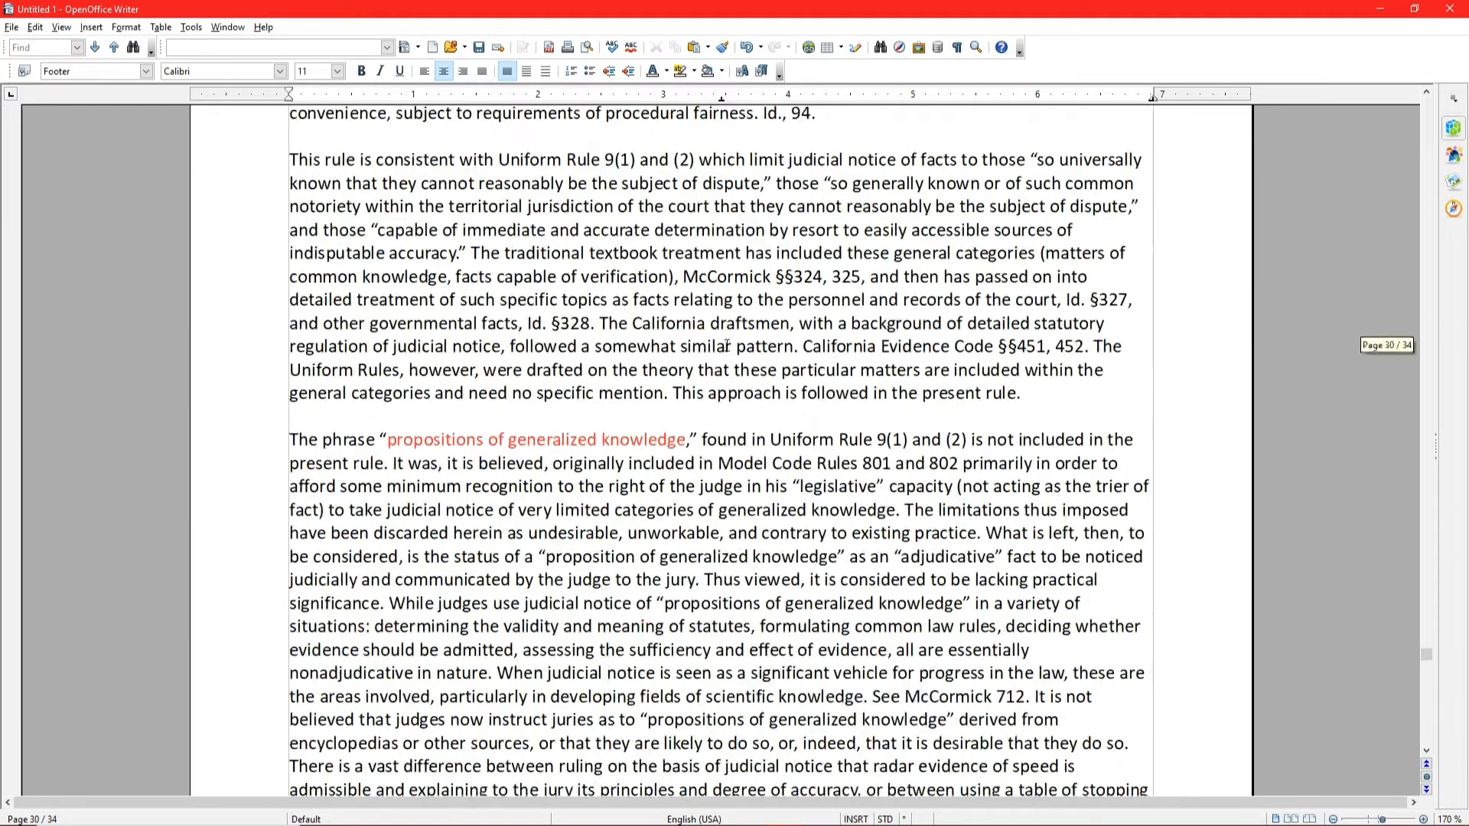
scroll(730, 348, down, 3)
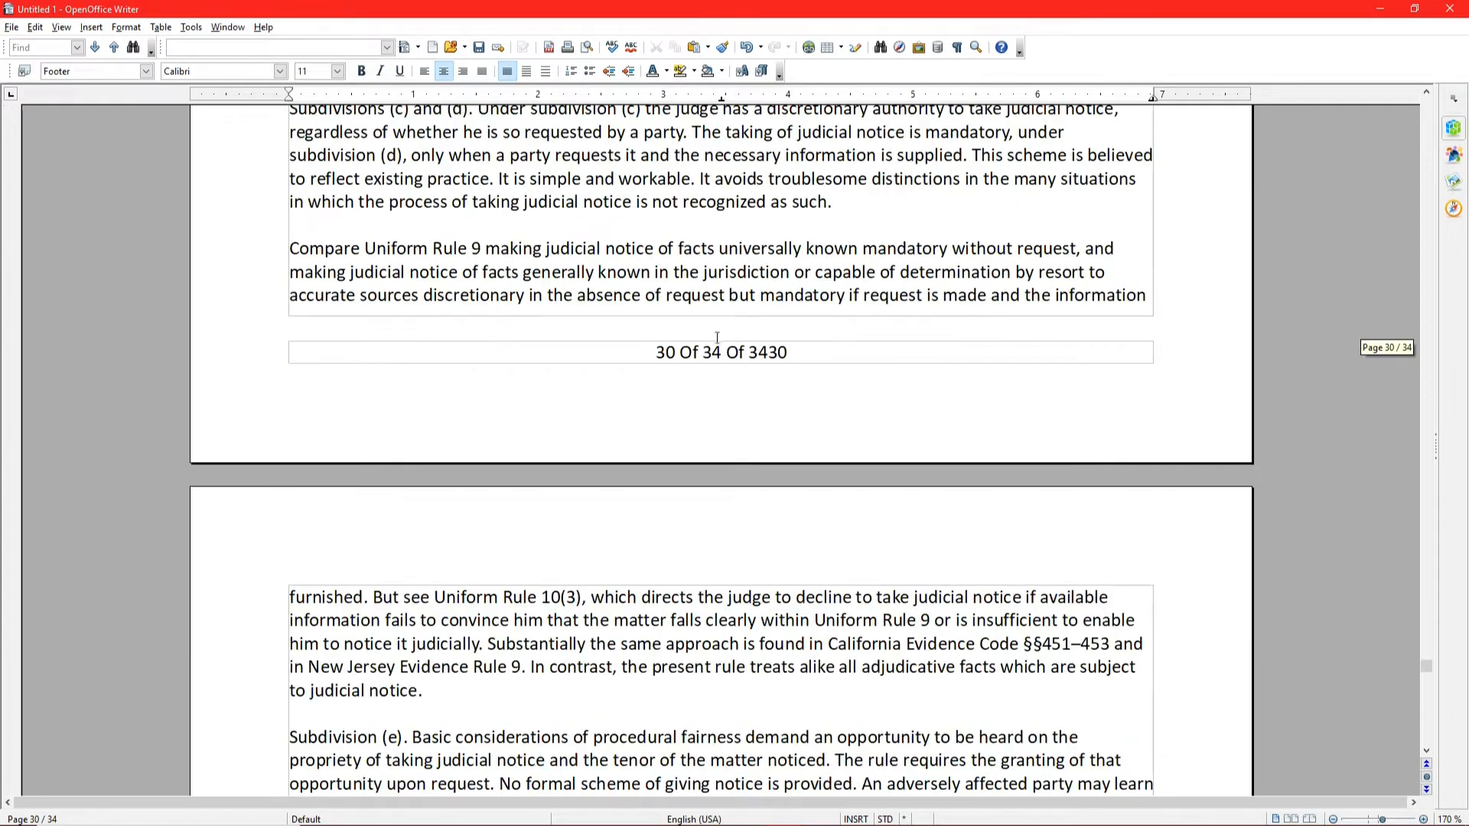
double_click(658, 354)
scroll(692, 348, down, 20)
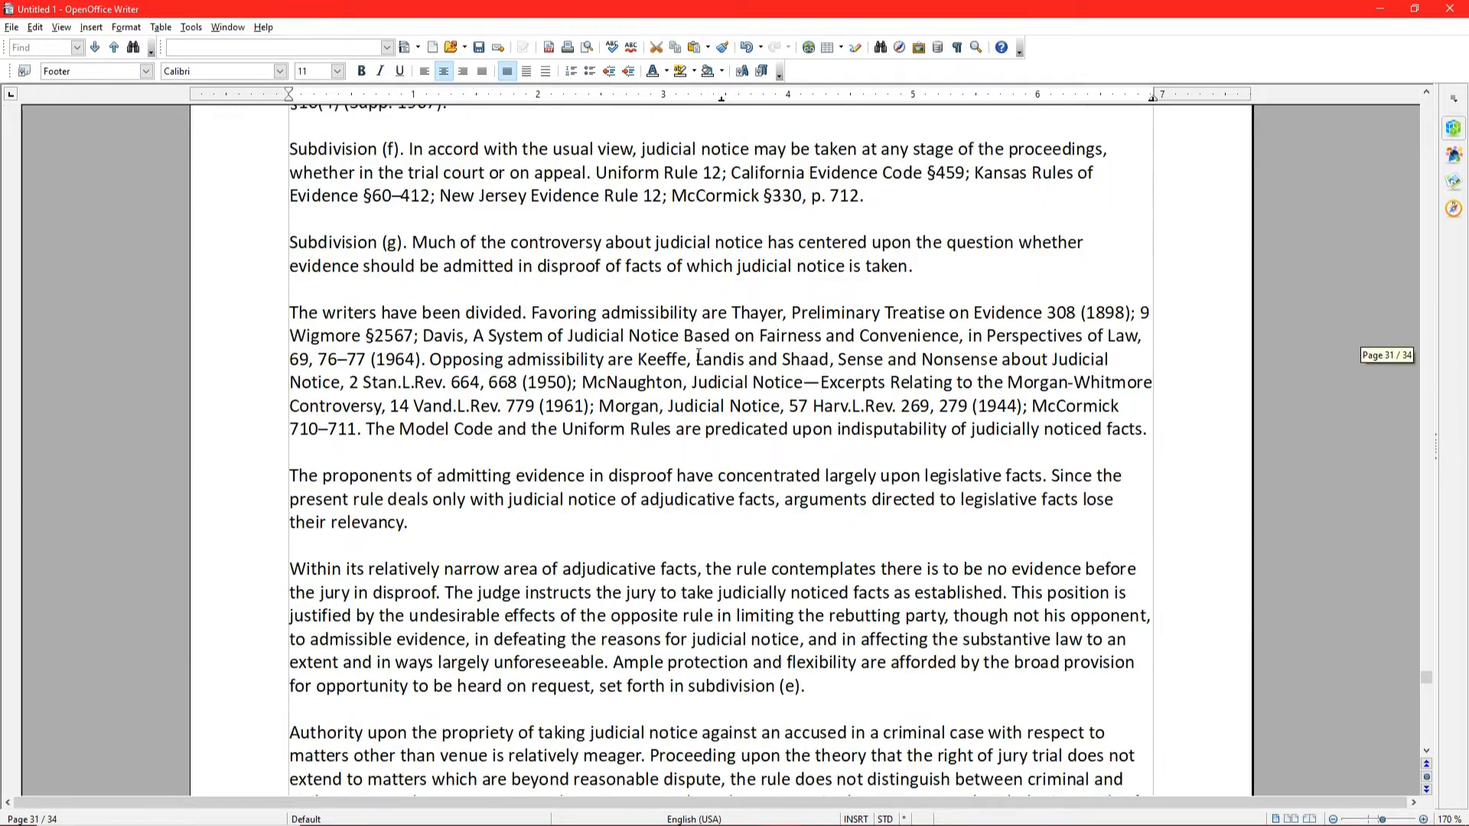
scroll(699, 356, down, 14)
double_click(659, 320)
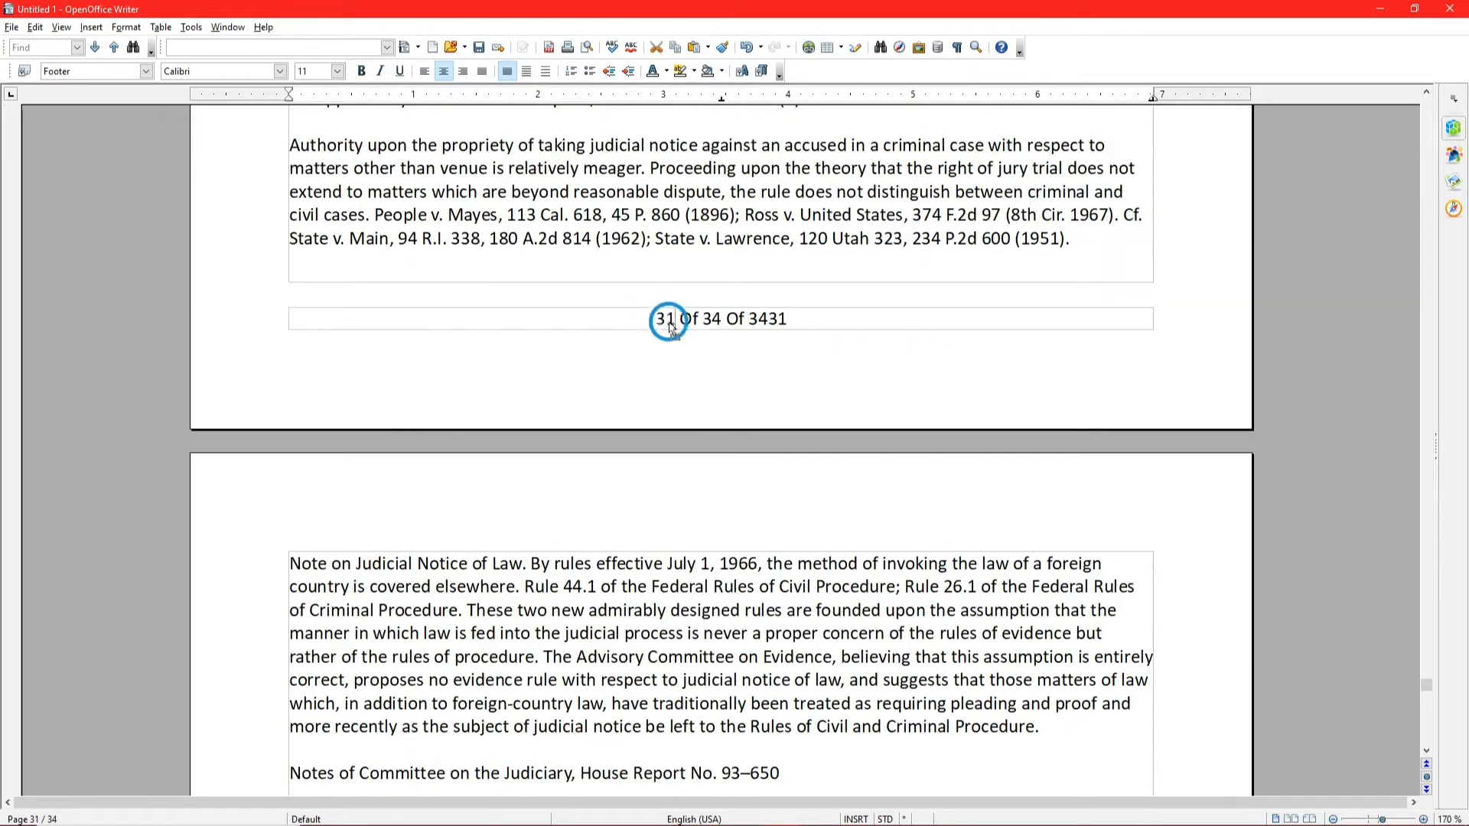
click(675, 320)
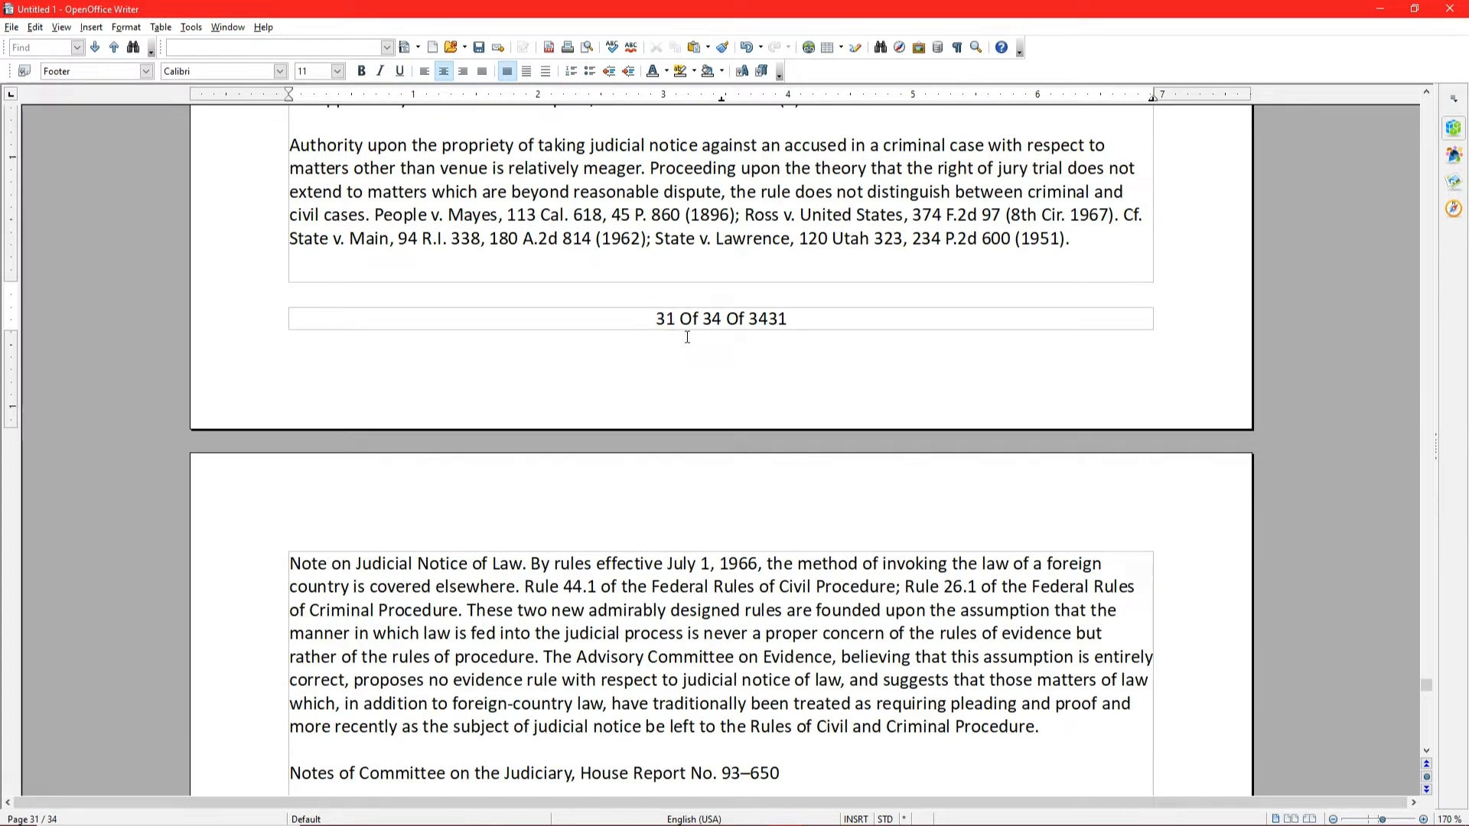
double_click(670, 320)
click(361, 71)
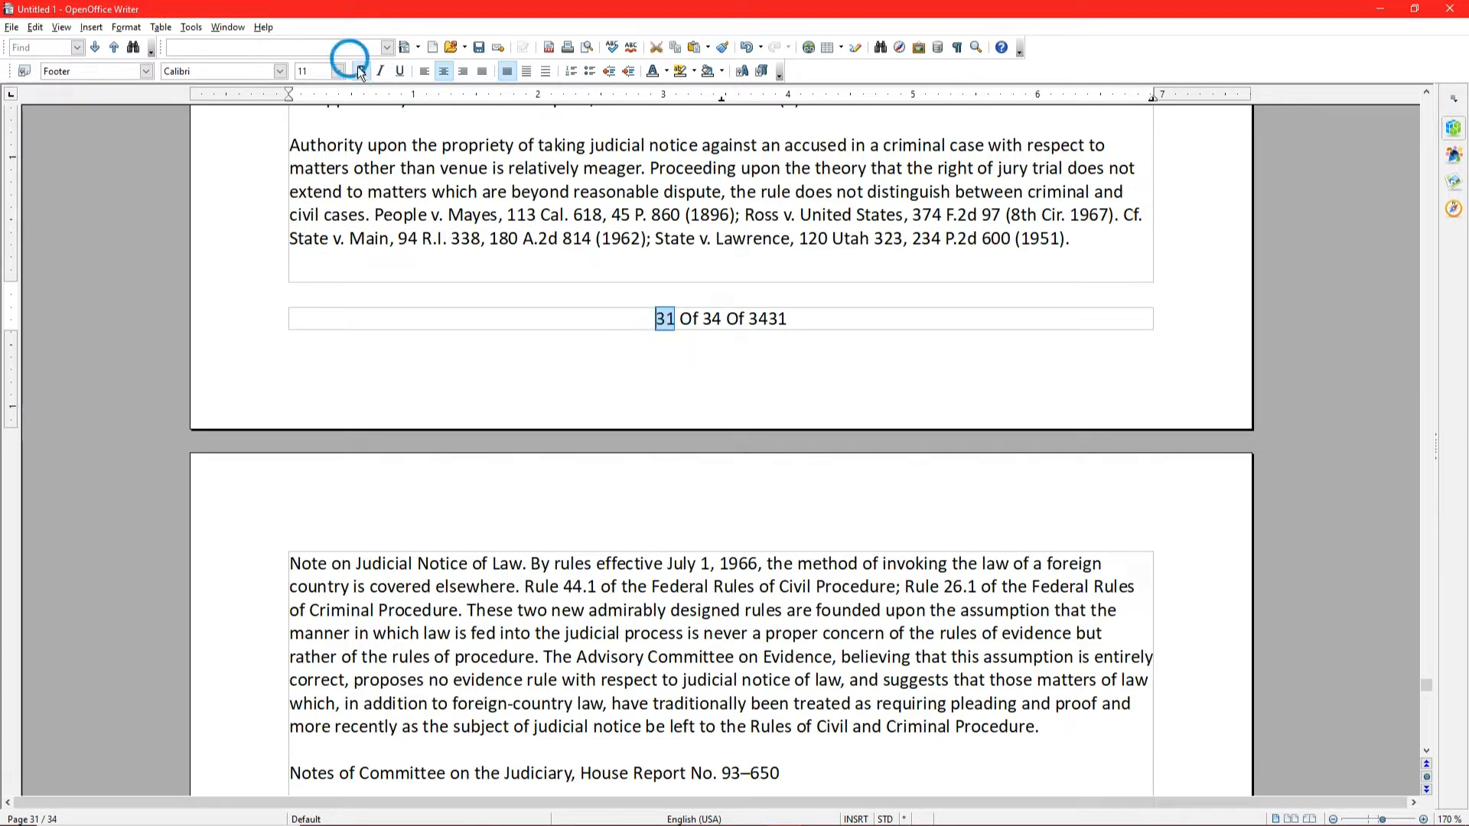
click(657, 300)
Reset the red phrase "trial-type procedure" near the end of page 29 to default formatting.
scroll(657, 300, up, 20)
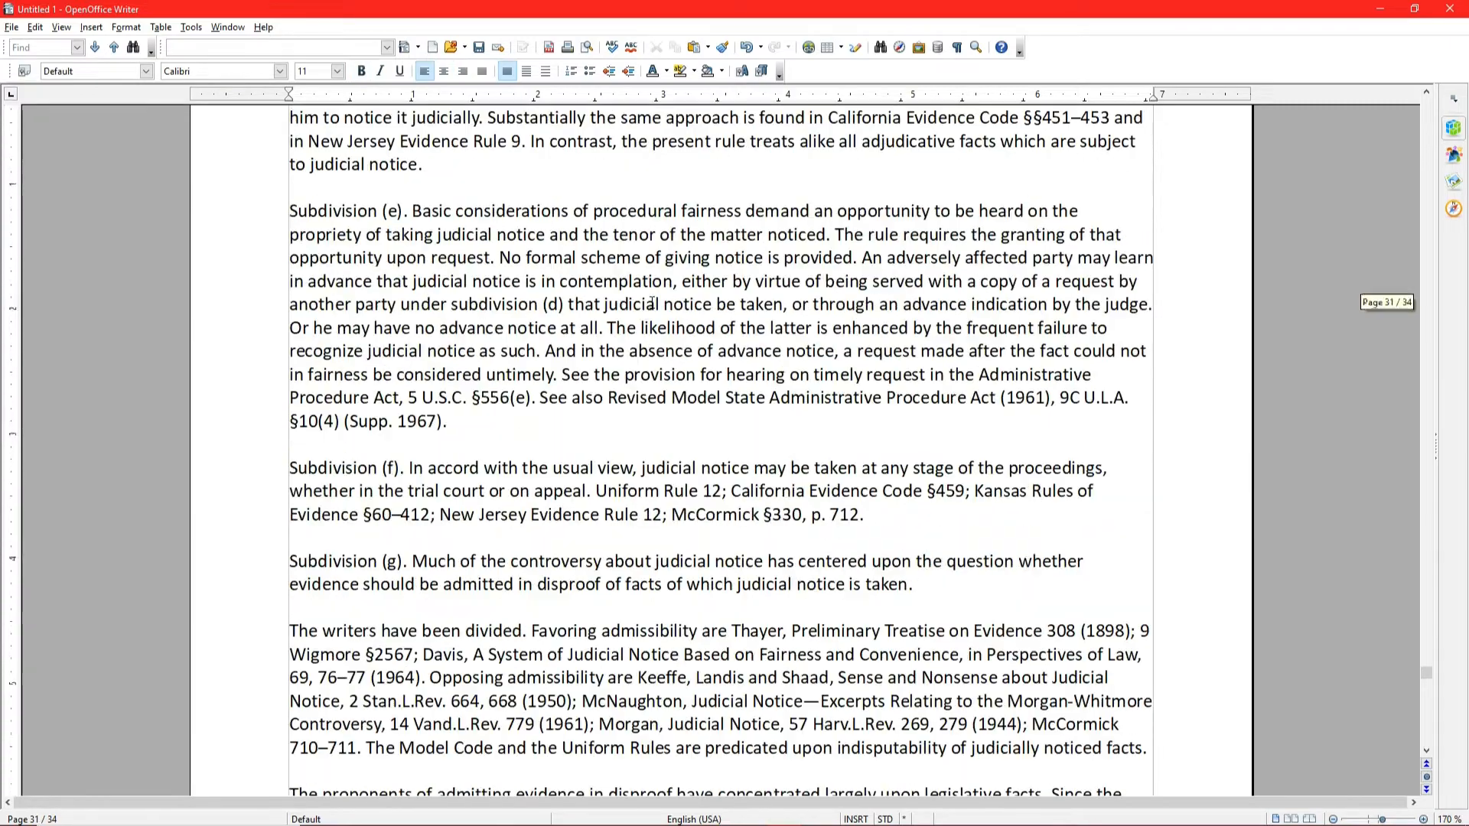
scroll(658, 300, up, 3)
scroll(658, 299, up, 20)
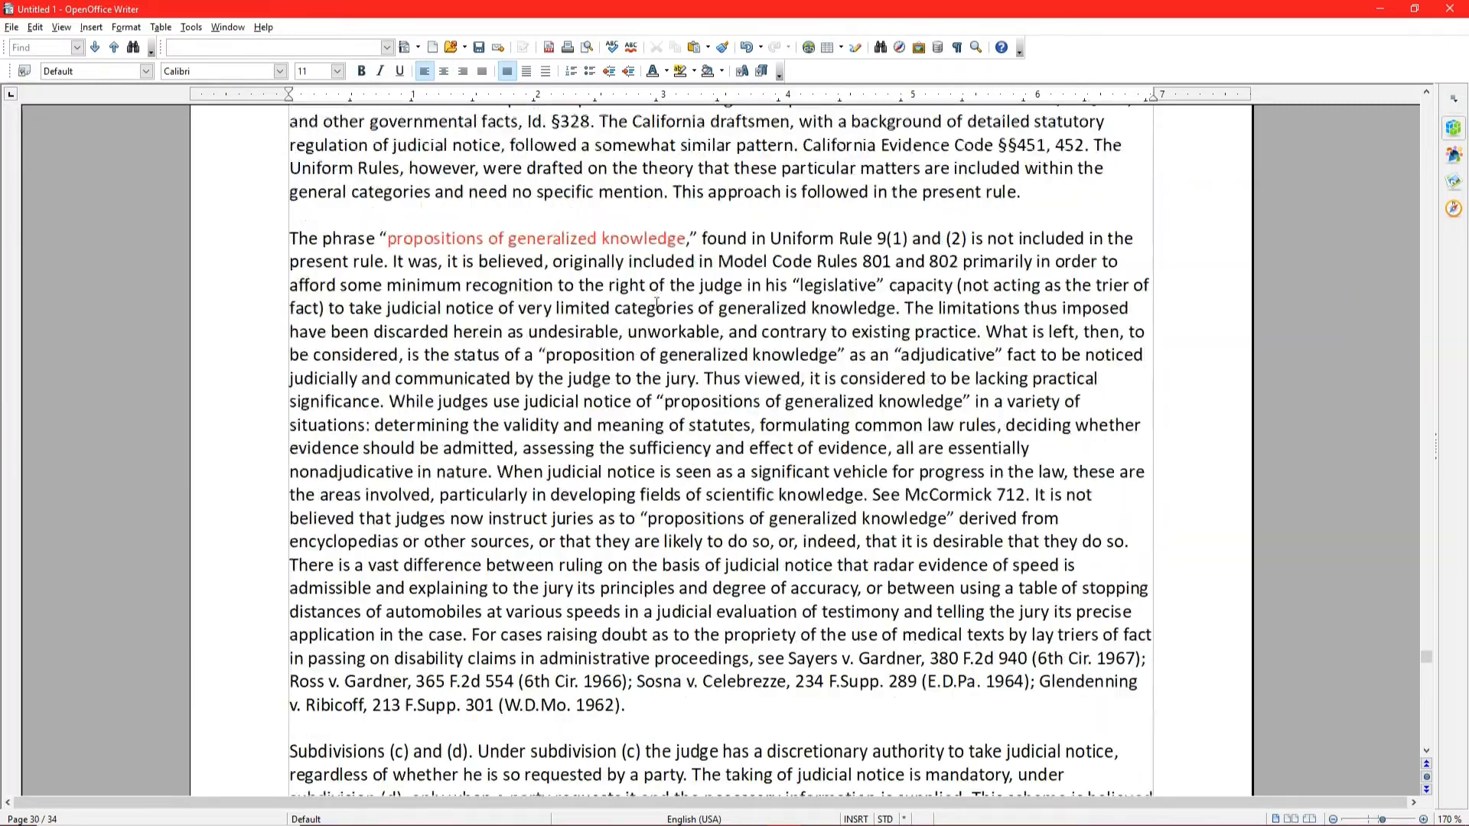
scroll(694, 354, down, 15)
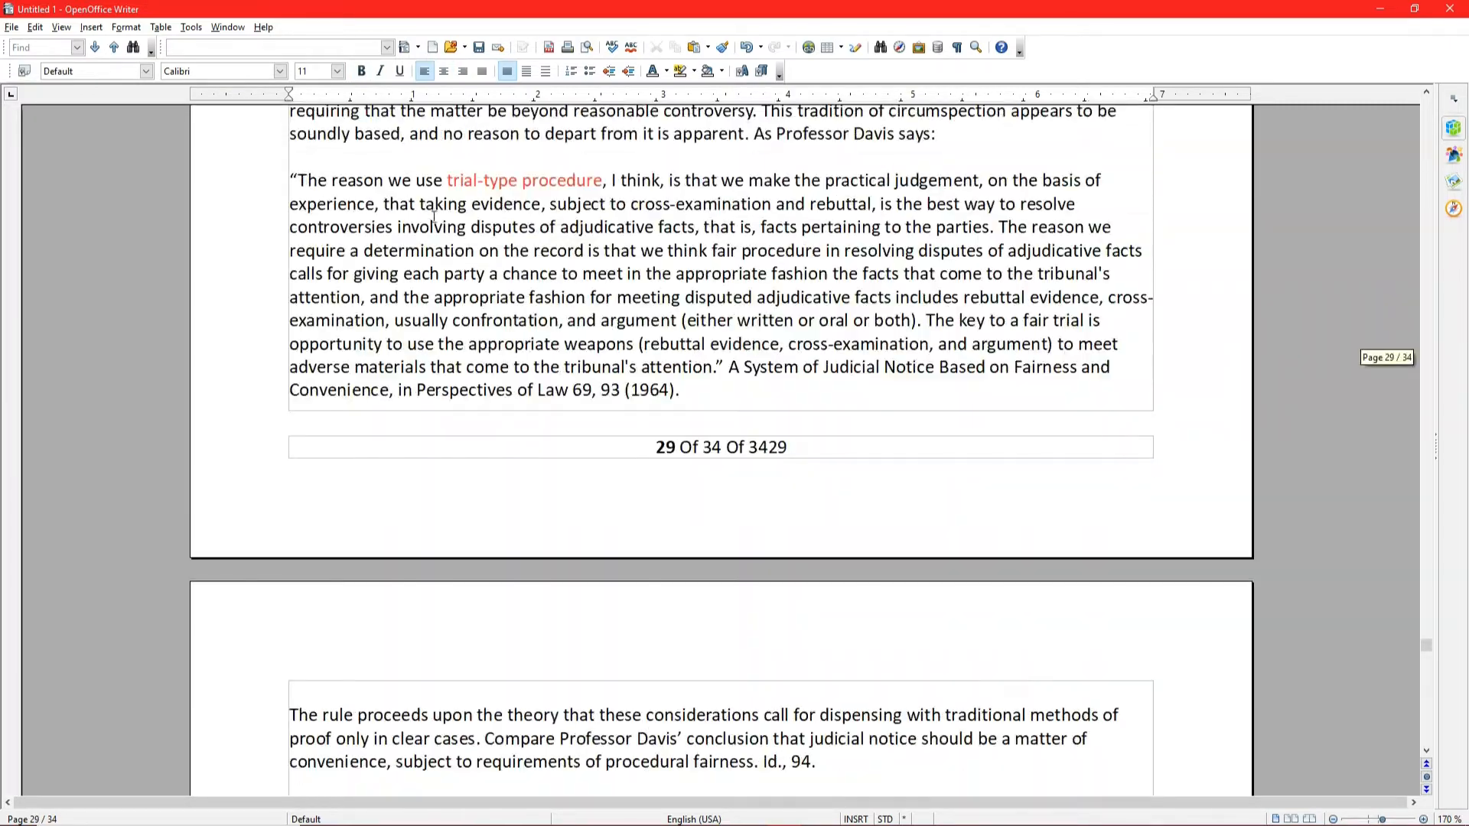
drag(426, 181, 602, 182)
drag(601, 182, 607, 183)
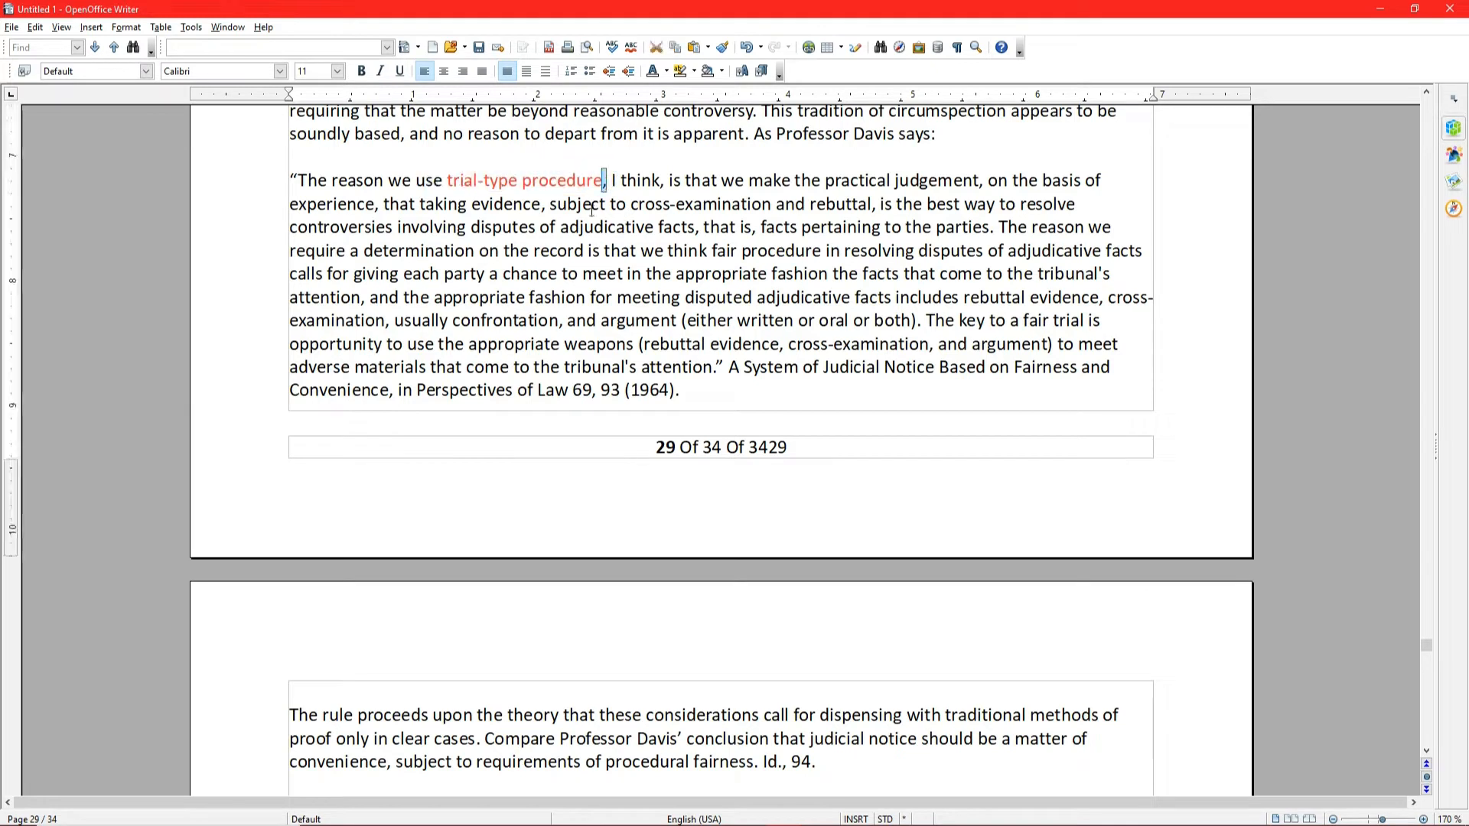
drag(432, 181, 591, 184)
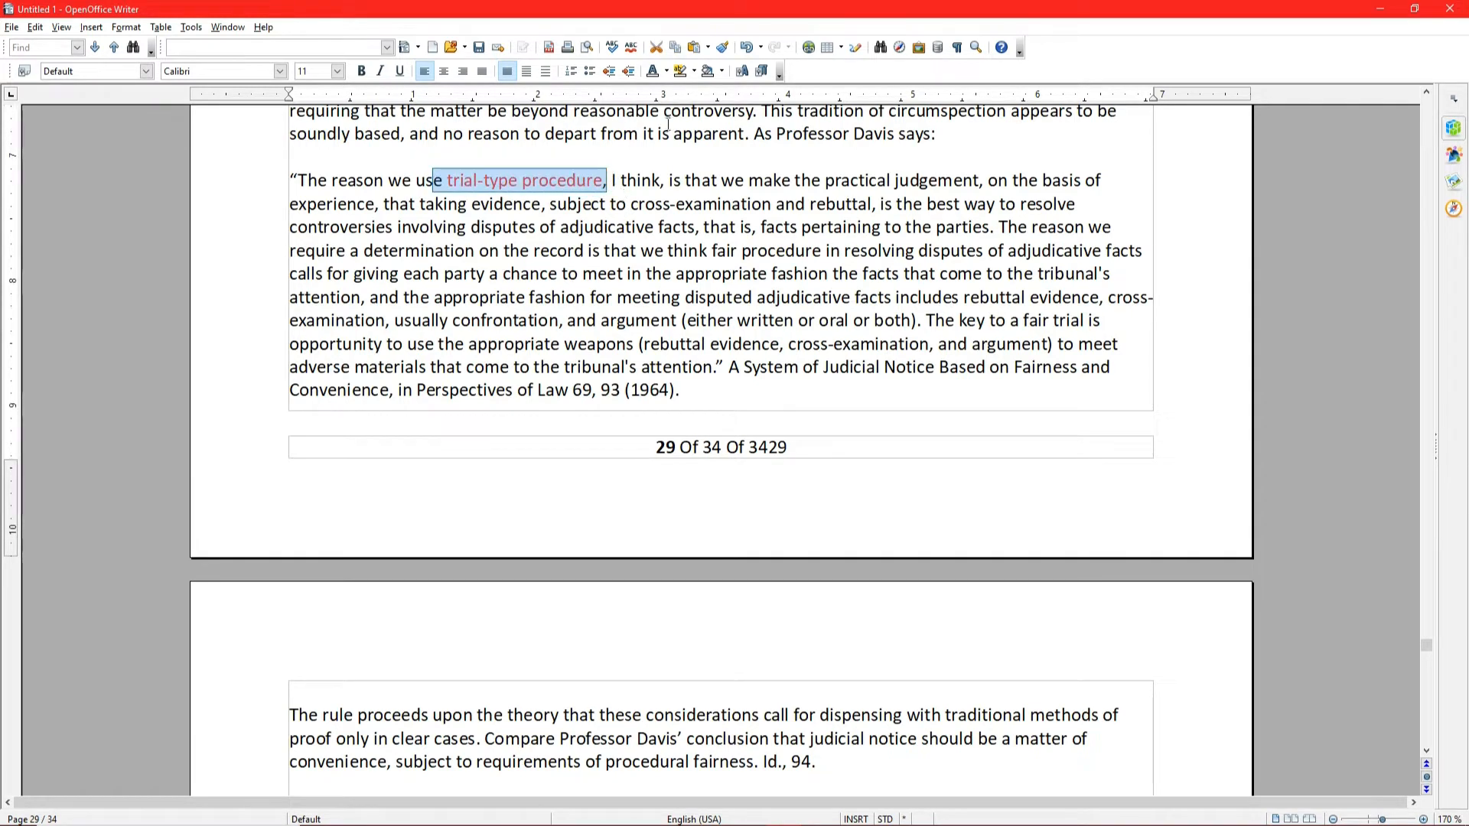
right_click(583, 180)
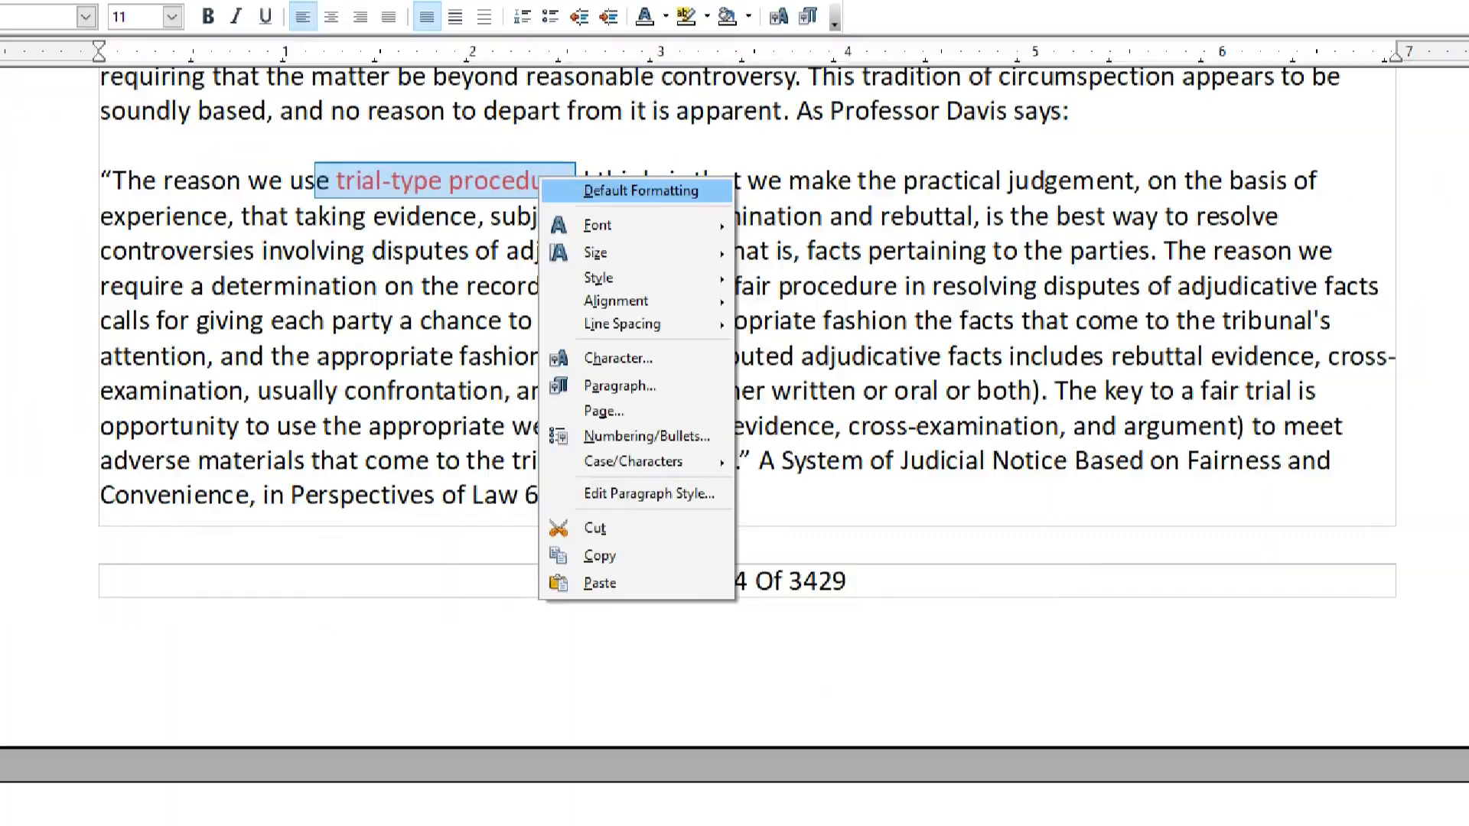
click(672, 187)
right_click(572, 186)
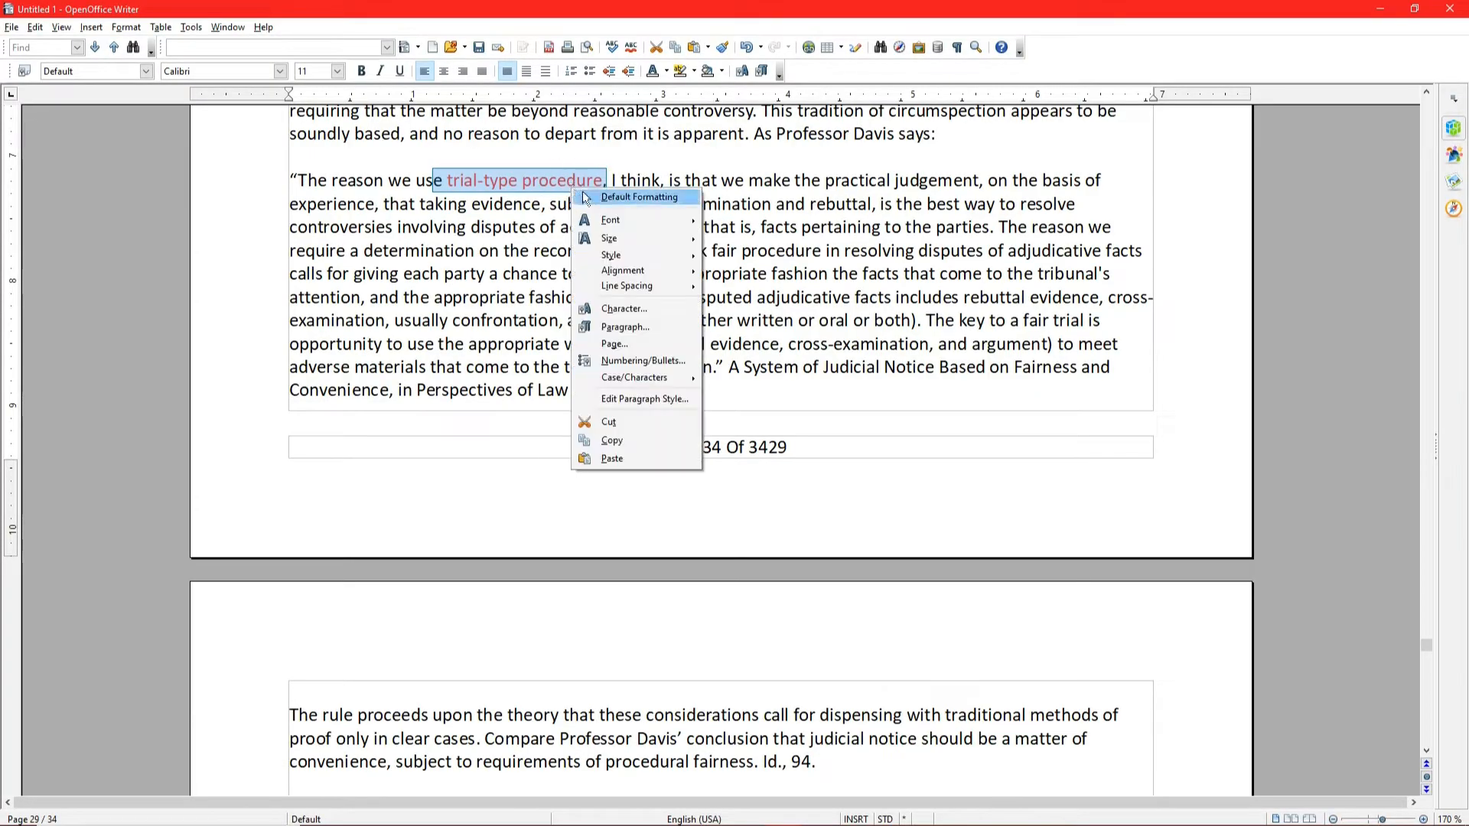
click(642, 197)
click(584, 225)
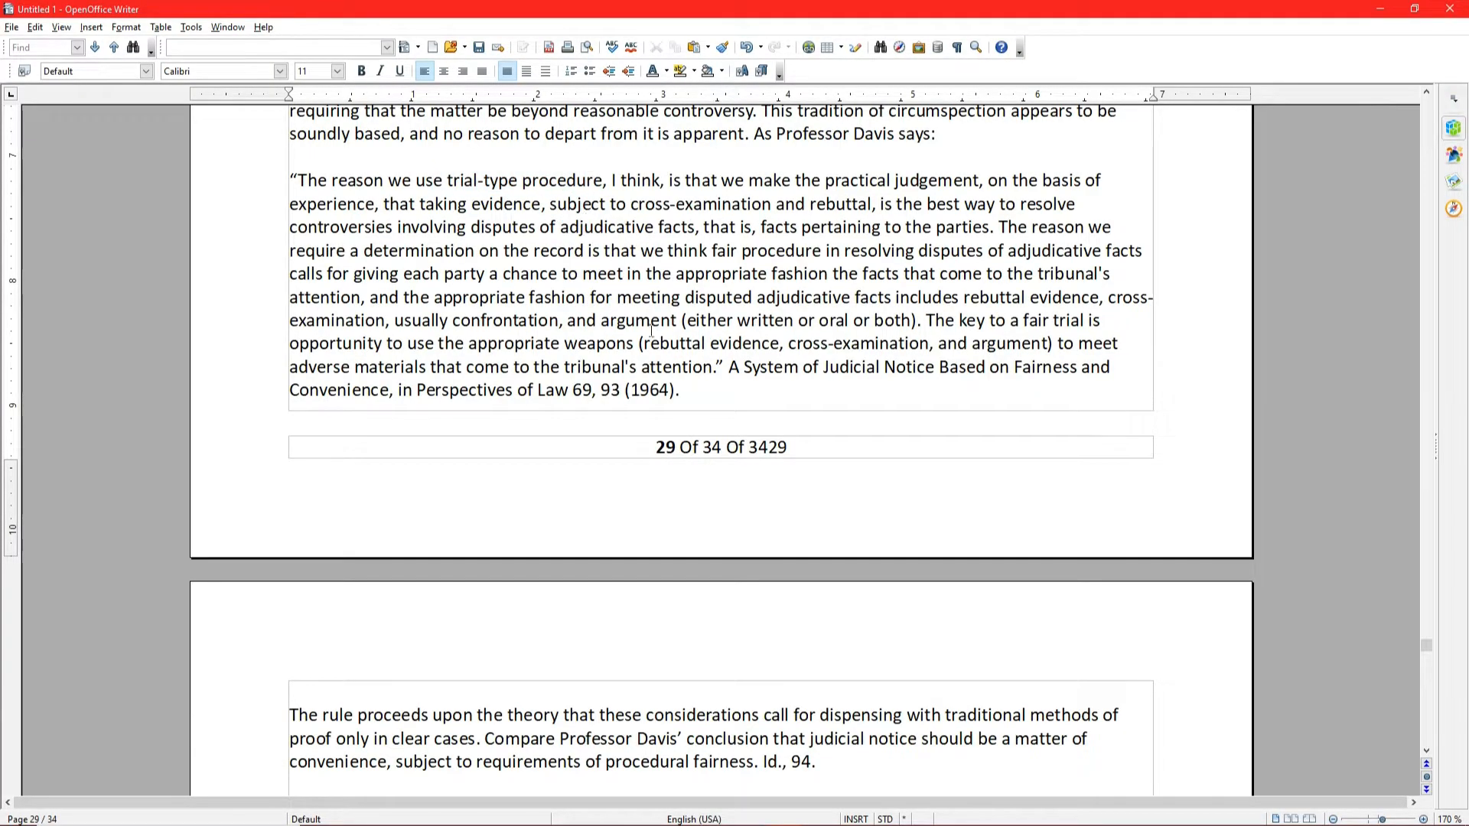
Reset the entire page numbering line in the footer of page 29 to default formatting.
drag(815, 442, 655, 447)
right_click(689, 446)
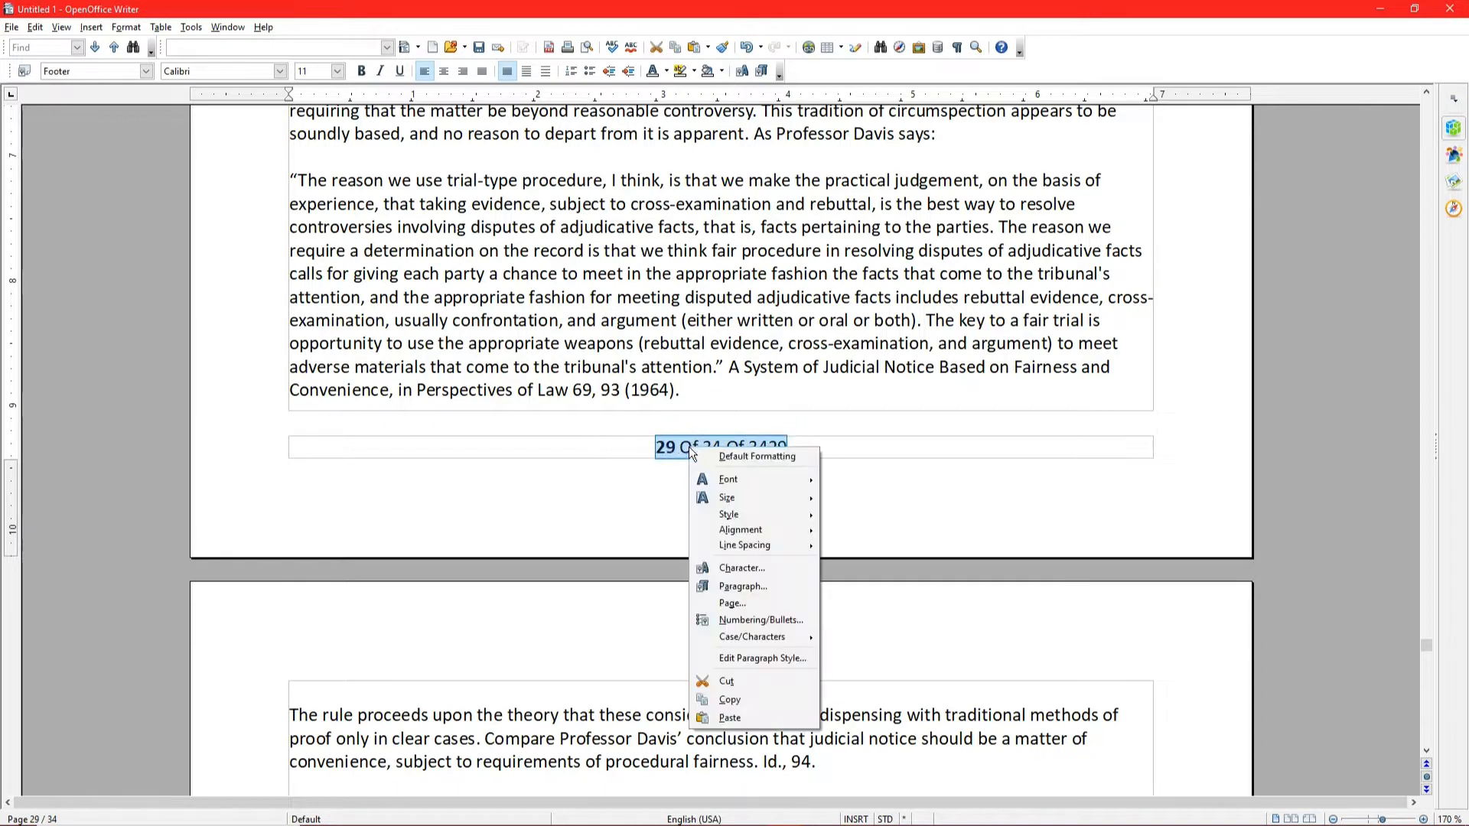
key(Escape)
key(ctrl+l)
click(572, 361)
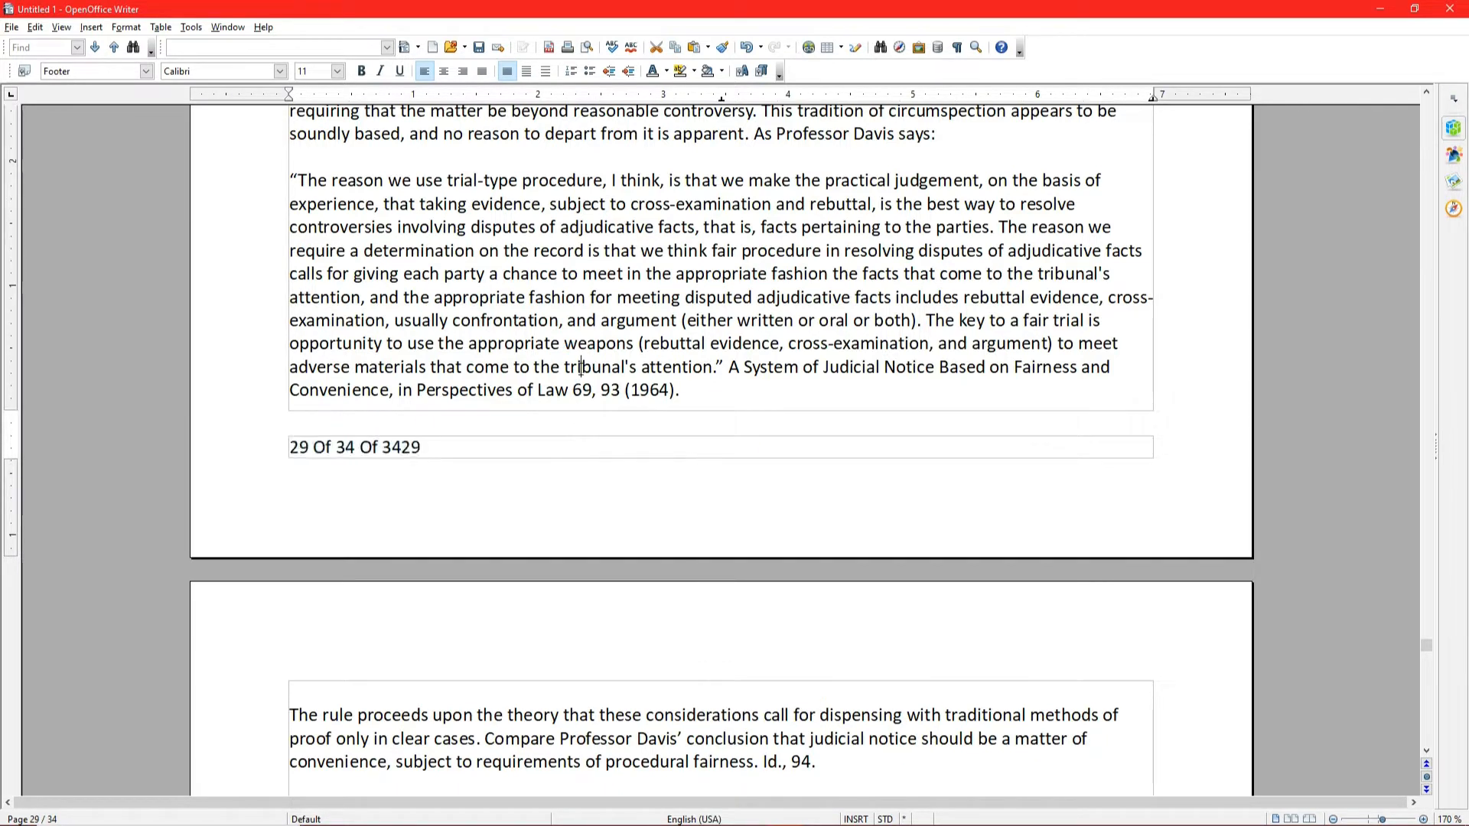
Detach the Font color palette and colour the passage from "on the record" through "meeting" in page 29's quotation red.
drag(488, 253, 671, 299)
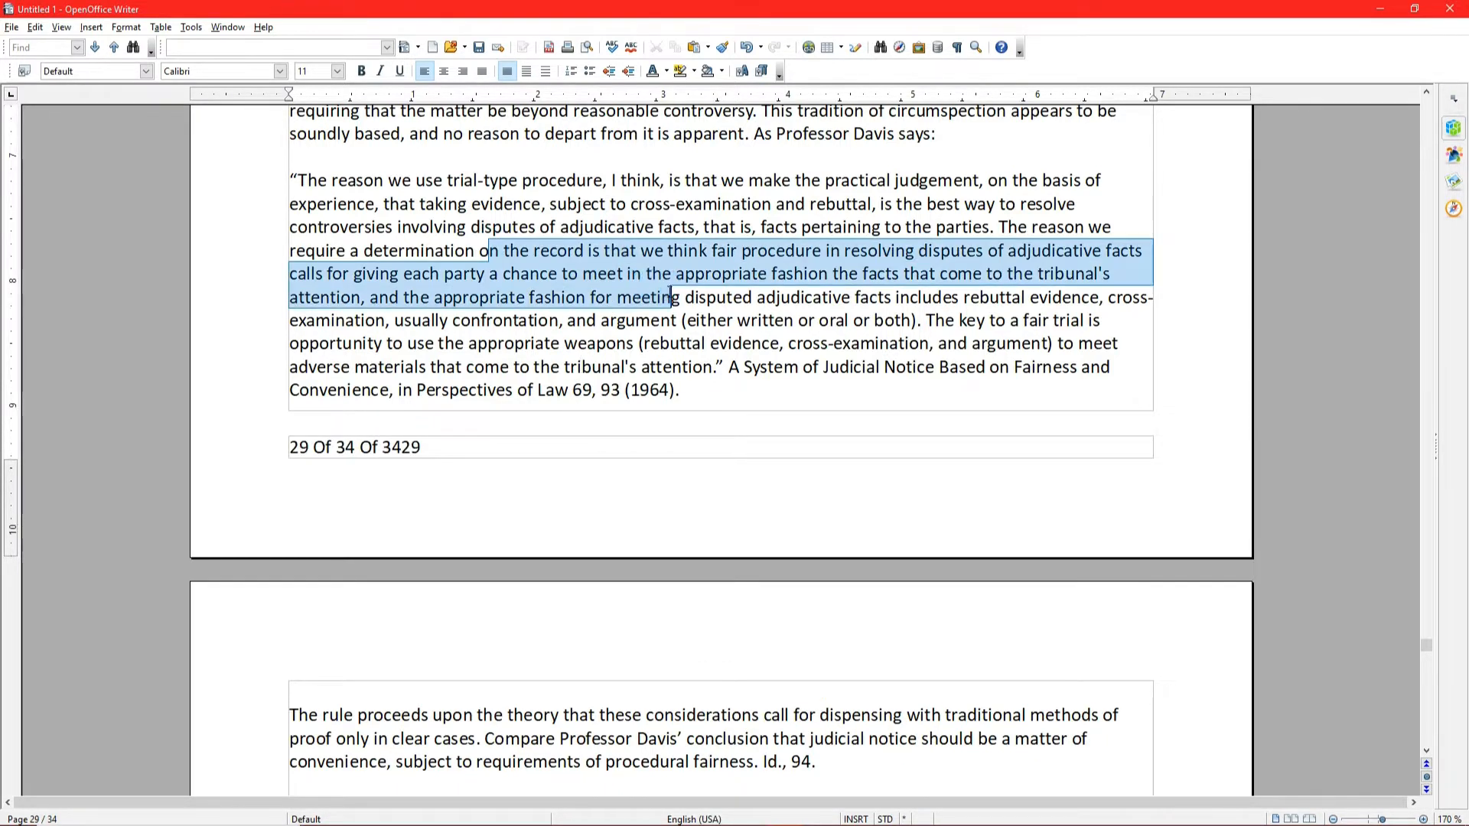
click(667, 71)
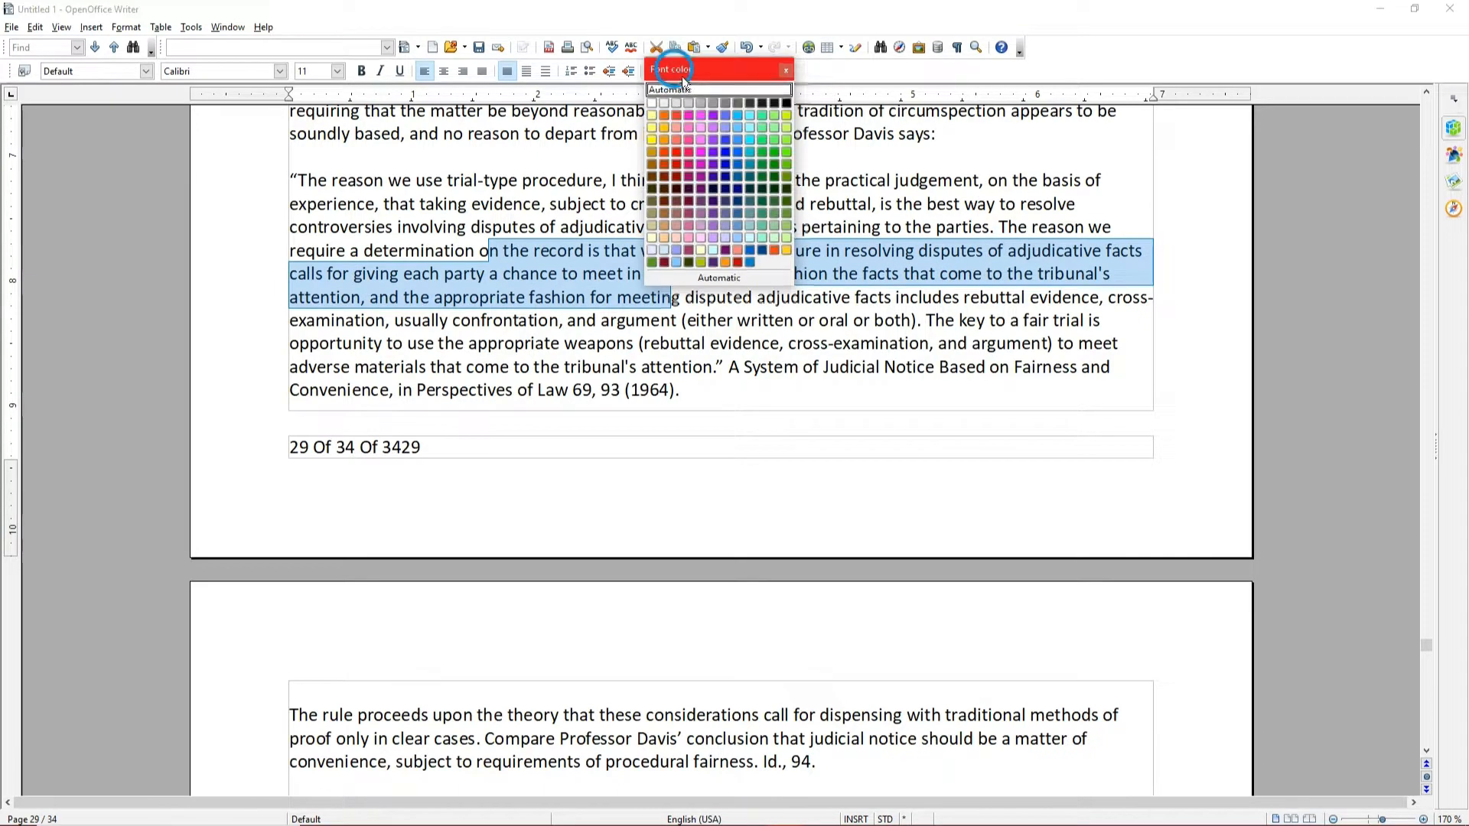
drag(673, 57, 969, 279)
click(875, 289)
Recolour the red passage blue with some text around it, and give the longer passage down to "A System of Ju" the colour Magenta 10.
drag(829, 297, 405, 252)
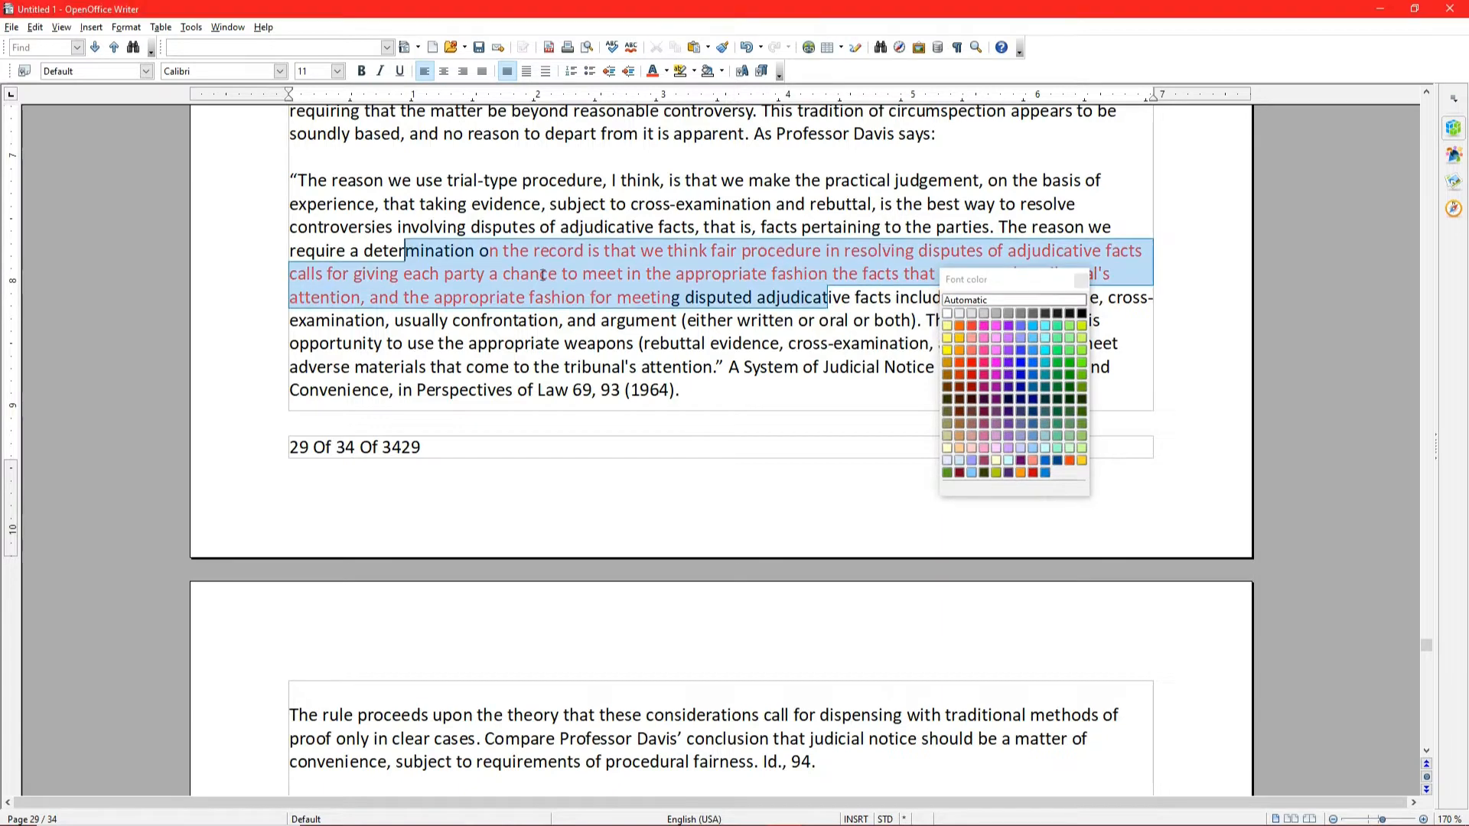
click(1021, 400)
click(838, 368)
drag(838, 368, 474, 253)
click(996, 448)
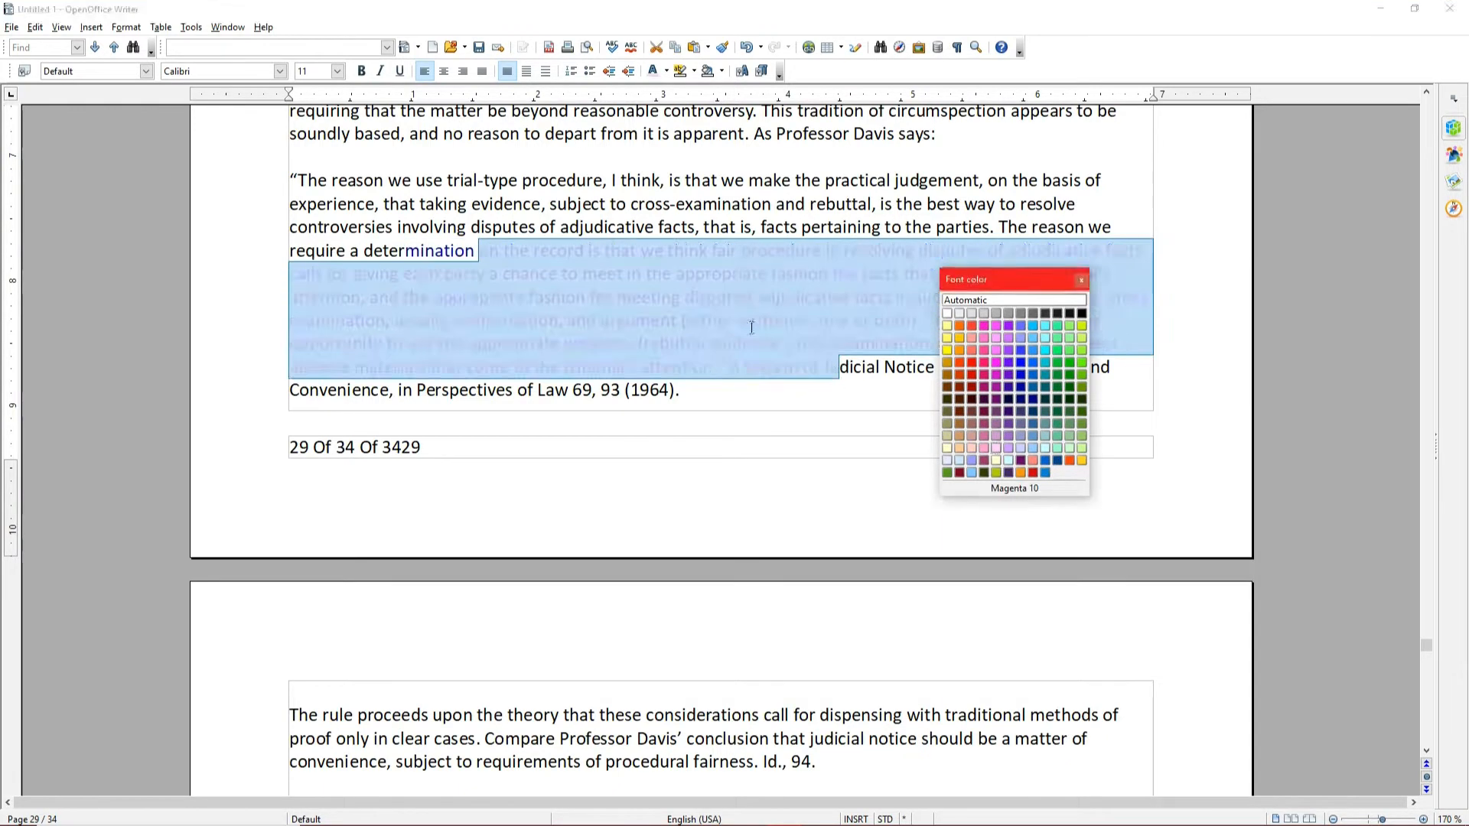
Colour the text from "disputes of adjudicative facts" through "evidence, cros" green, and its part from "we think fair" to "the appropriat" magenta.
drag(819, 344, 457, 220)
click(1079, 370)
drag(642, 251, 515, 296)
click(987, 364)
click(995, 337)
Reset the text following the magenta passage, starting at "fashion for meeting disputed", to default formatting.
click(826, 298)
right_click(536, 300)
click(579, 308)
click(586, 289)
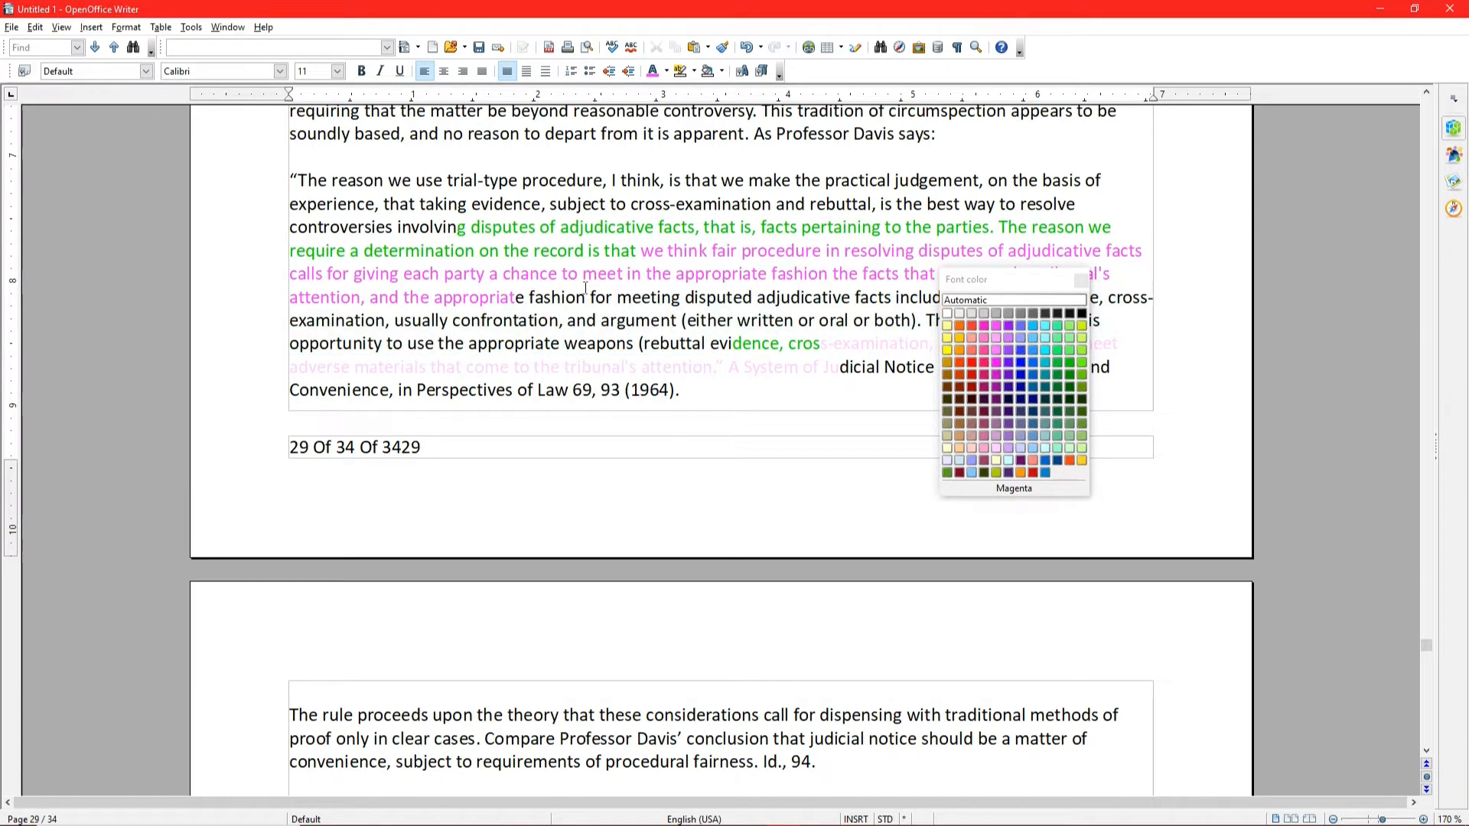
Cut the passage on page 30 that runs from "Uniform Rule 9(1) and (2)" to "The California dr".
drag(761, 343, 373, 255)
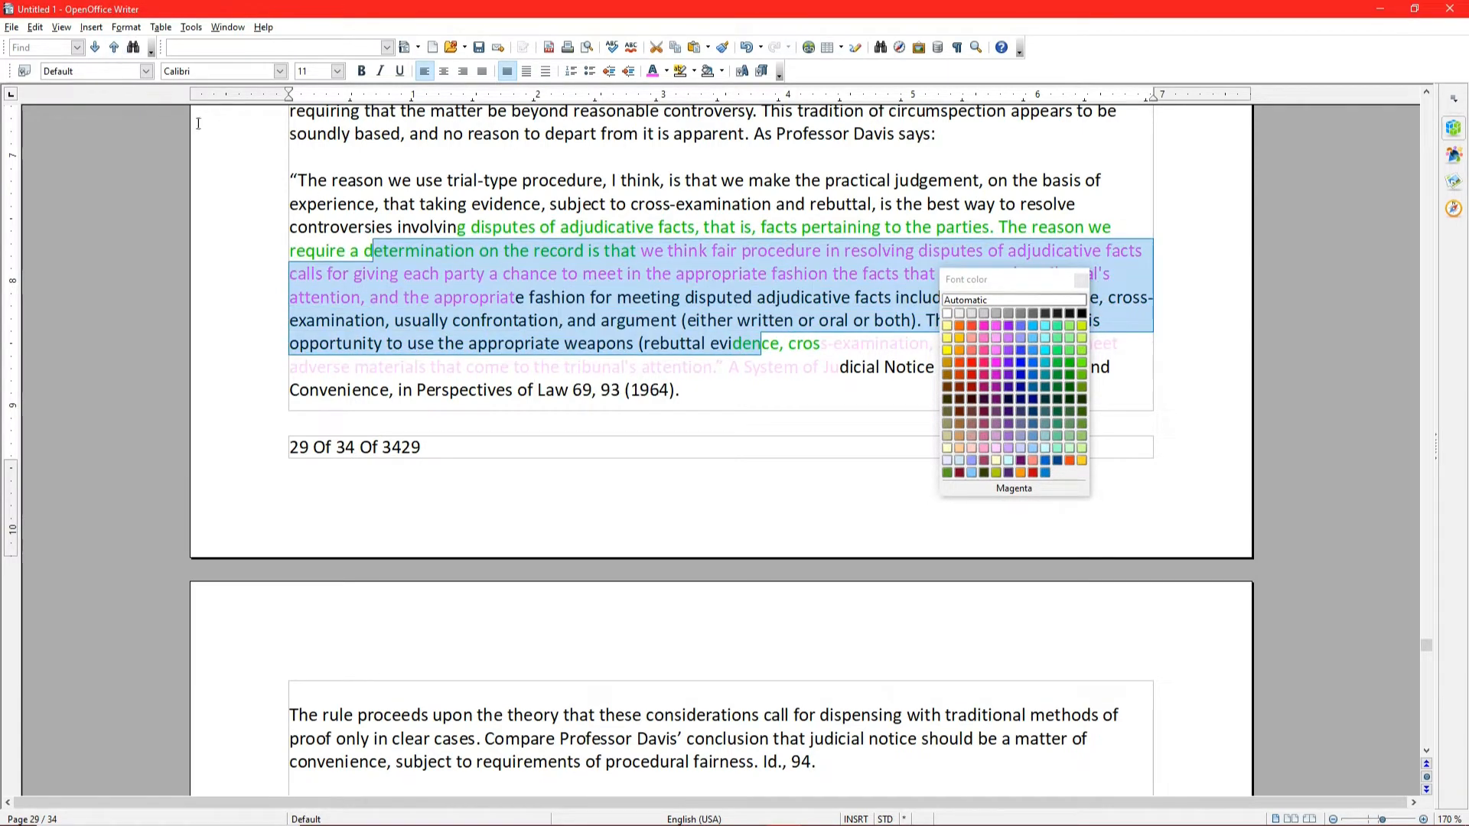
click(161, 28)
scroll(442, 295, down, 8)
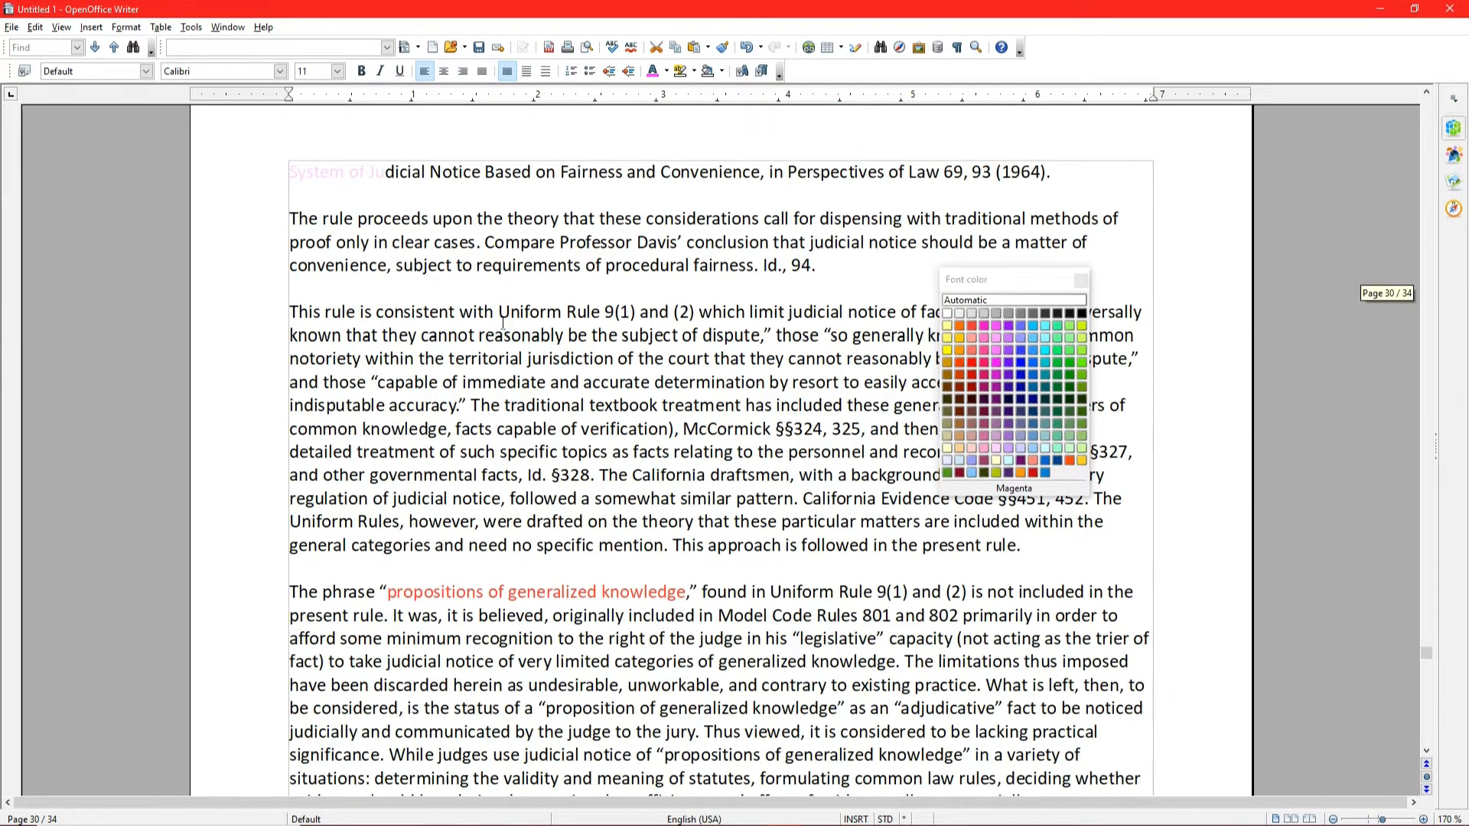
drag(483, 313, 688, 475)
right_click(675, 406)
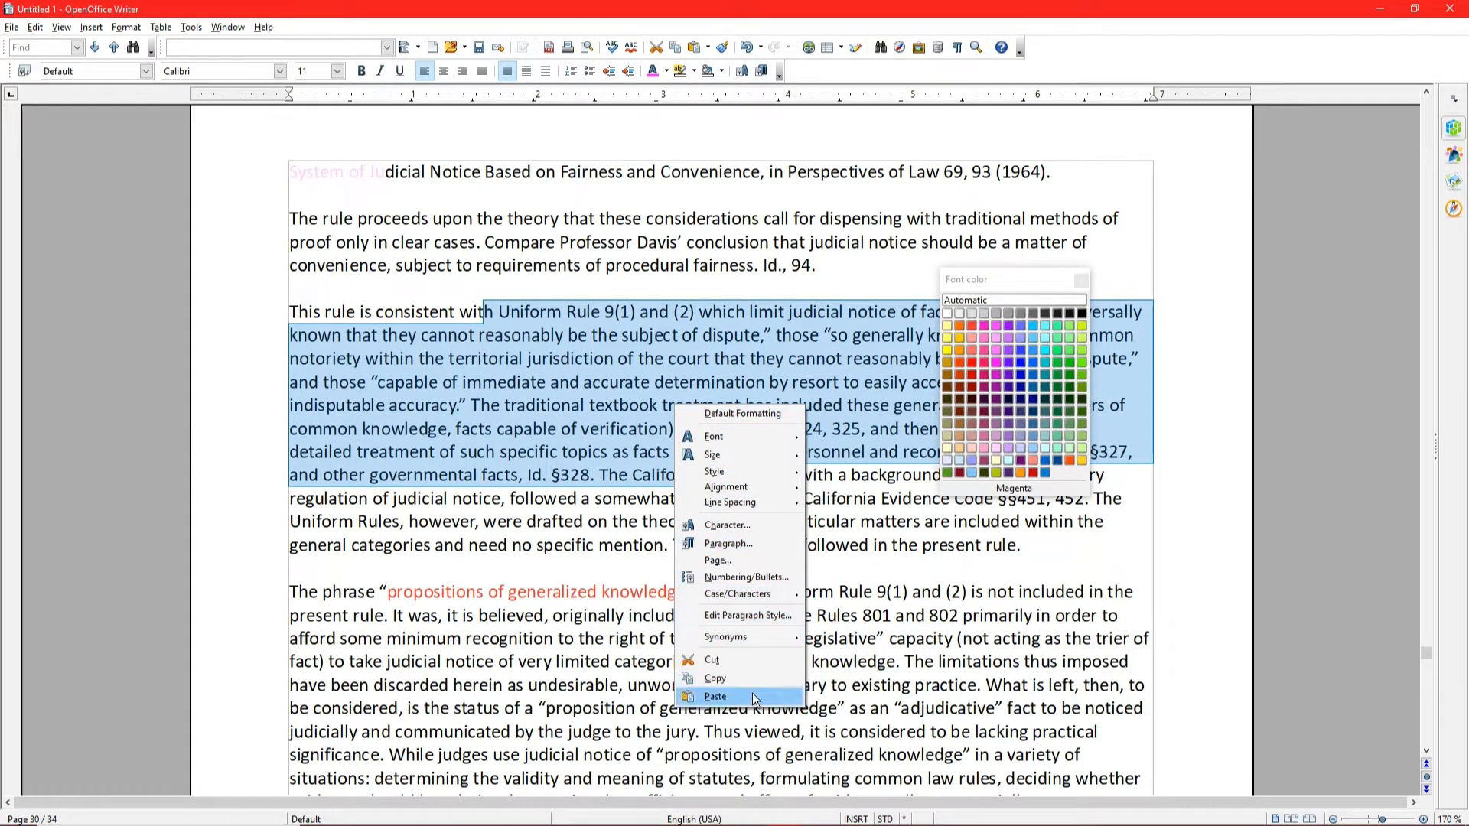
click(718, 662)
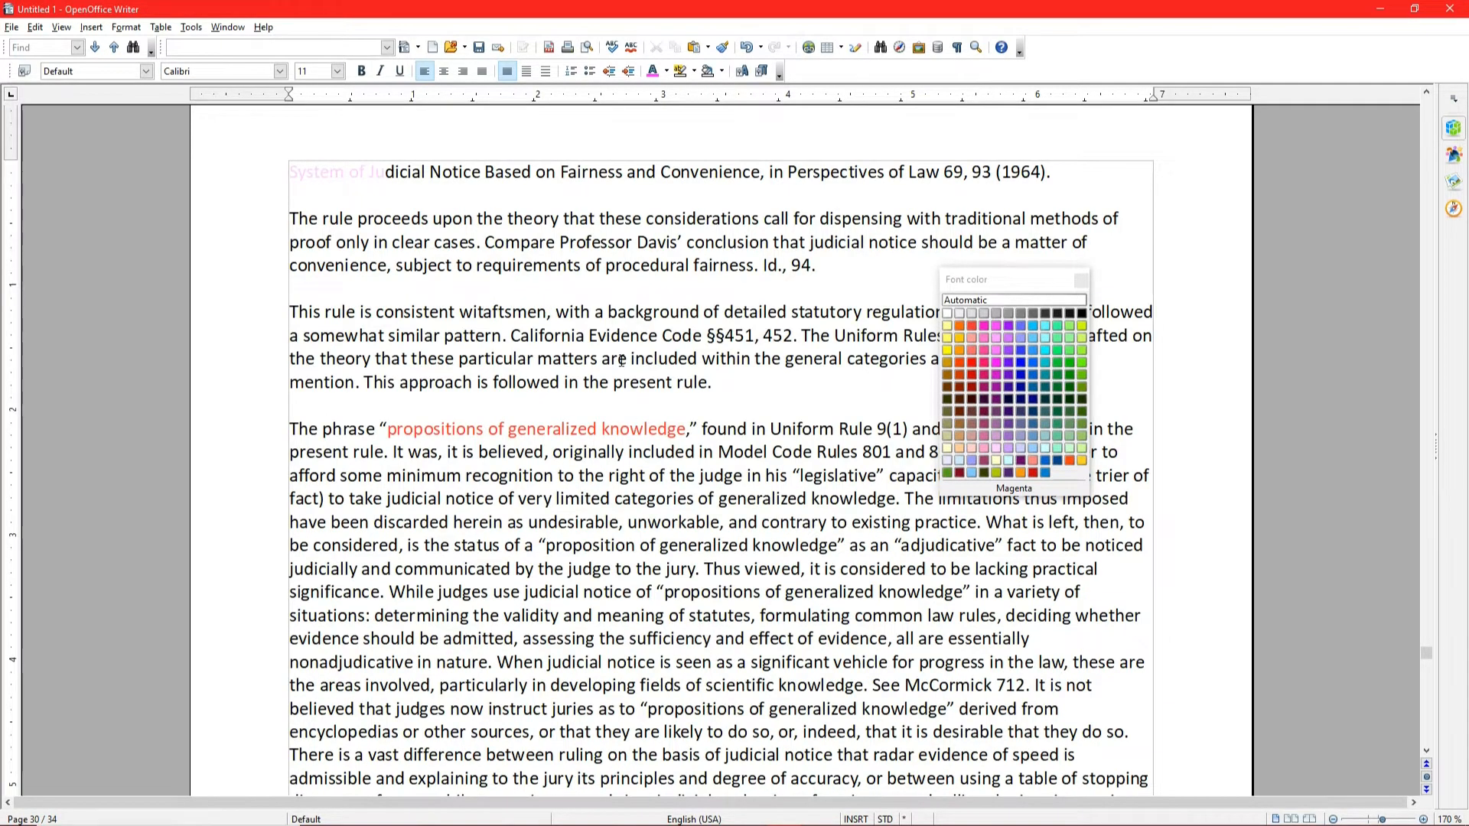
Arrange the selected multicoloured passage on page 29 in two columns of equal size.
scroll(719, 444, up, 5)
click(121, 28)
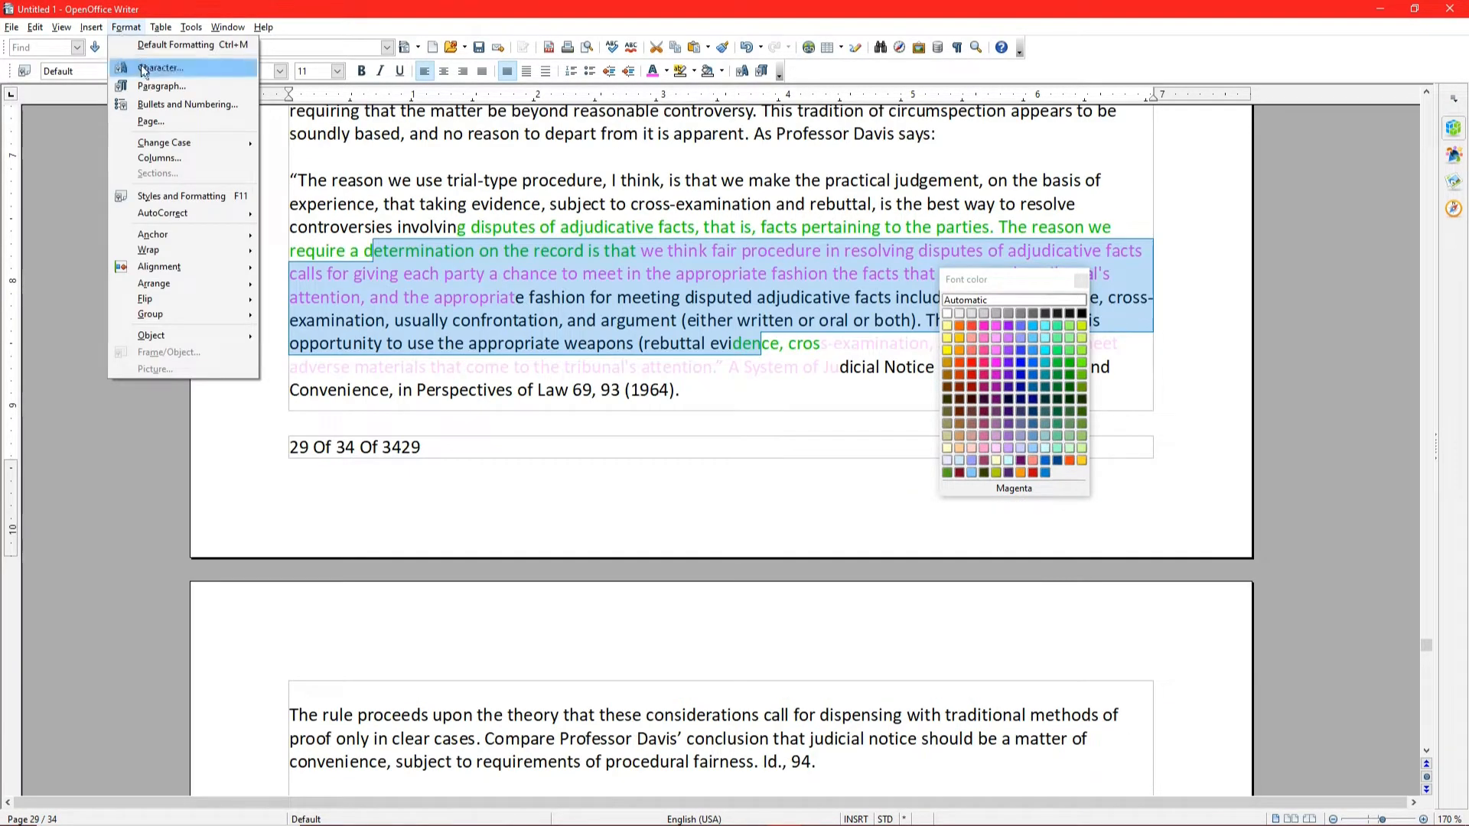
click(169, 162)
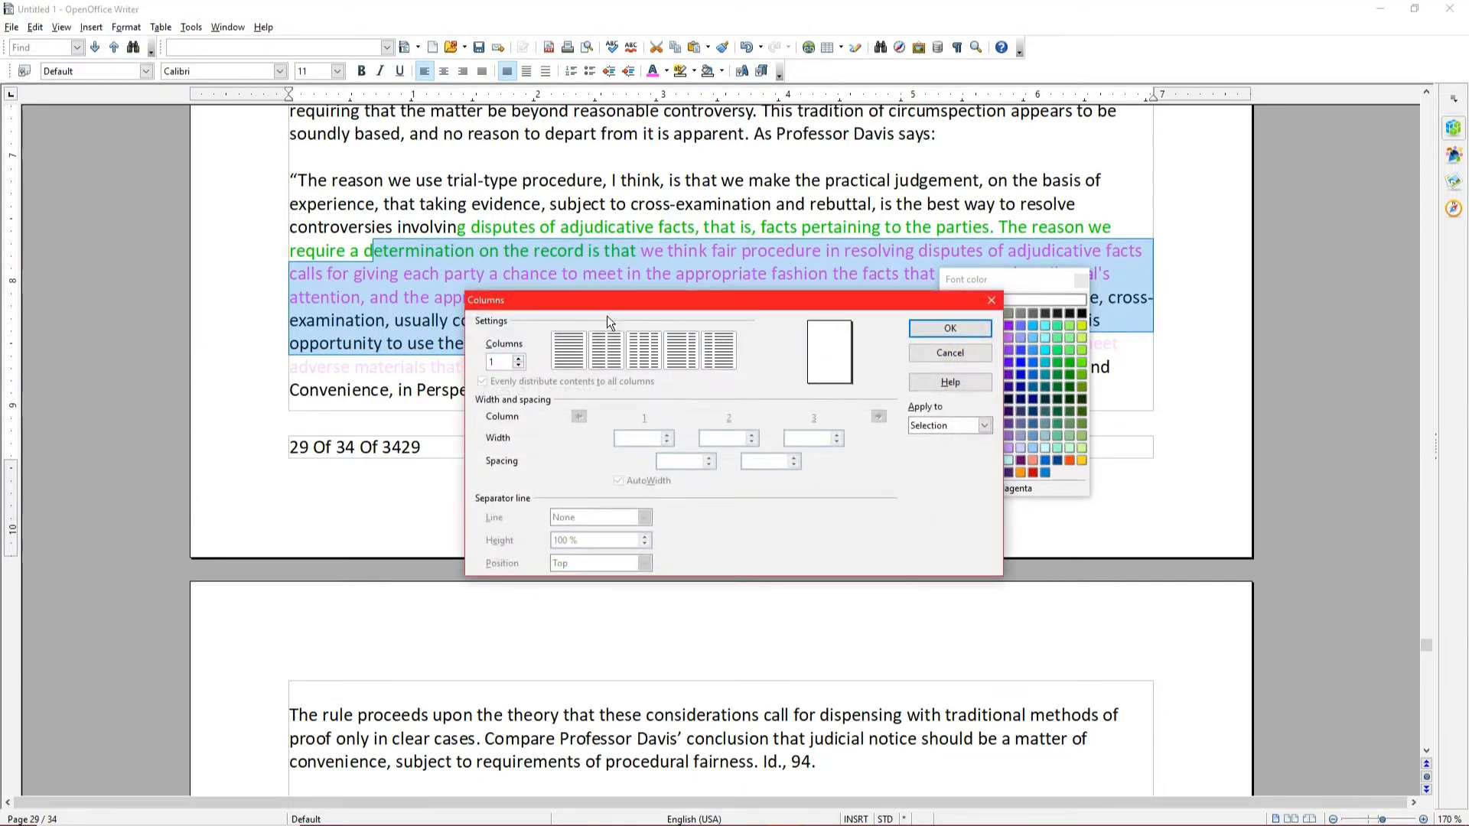
click(607, 350)
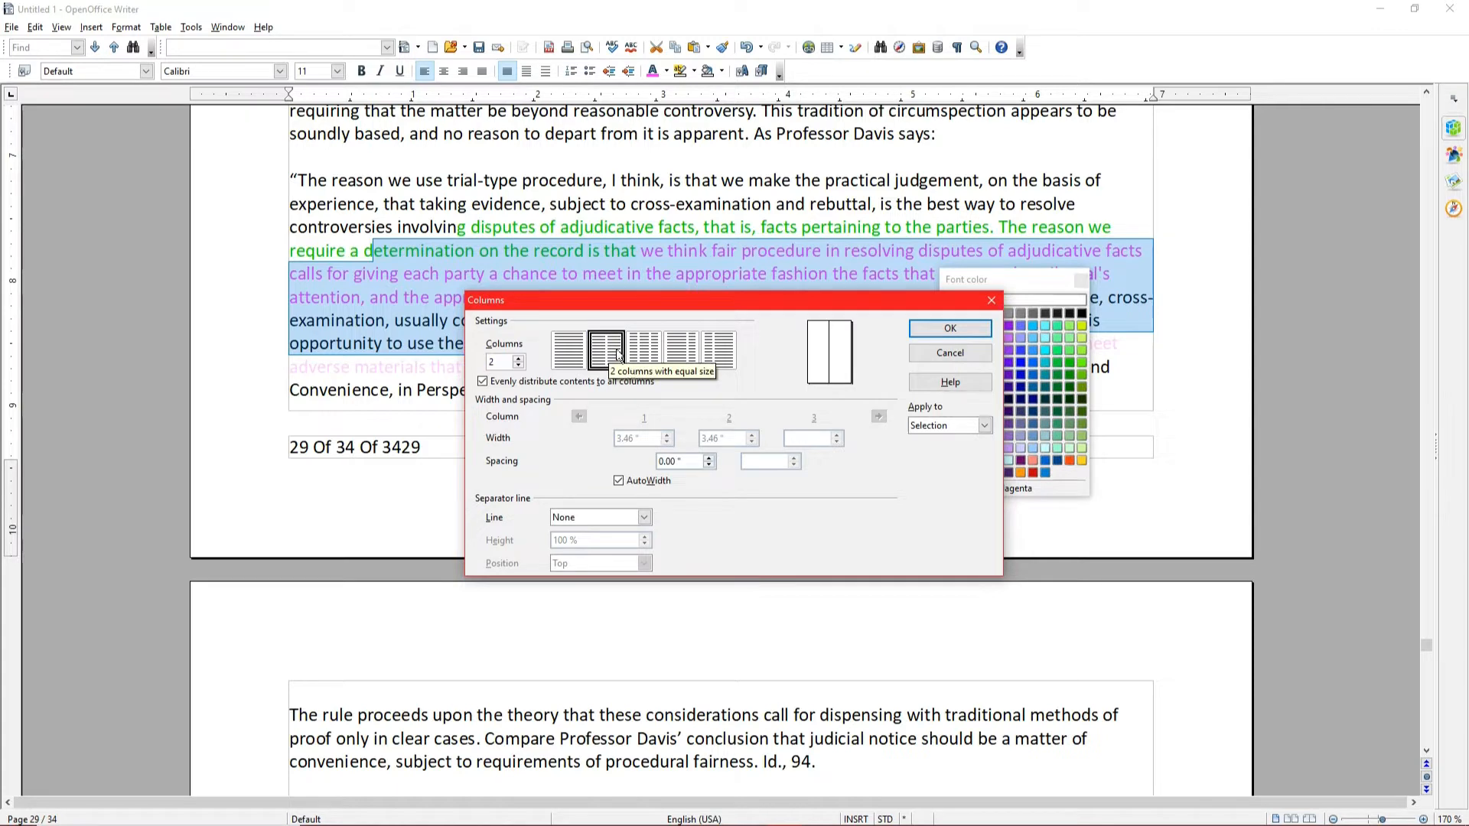
click(949, 329)
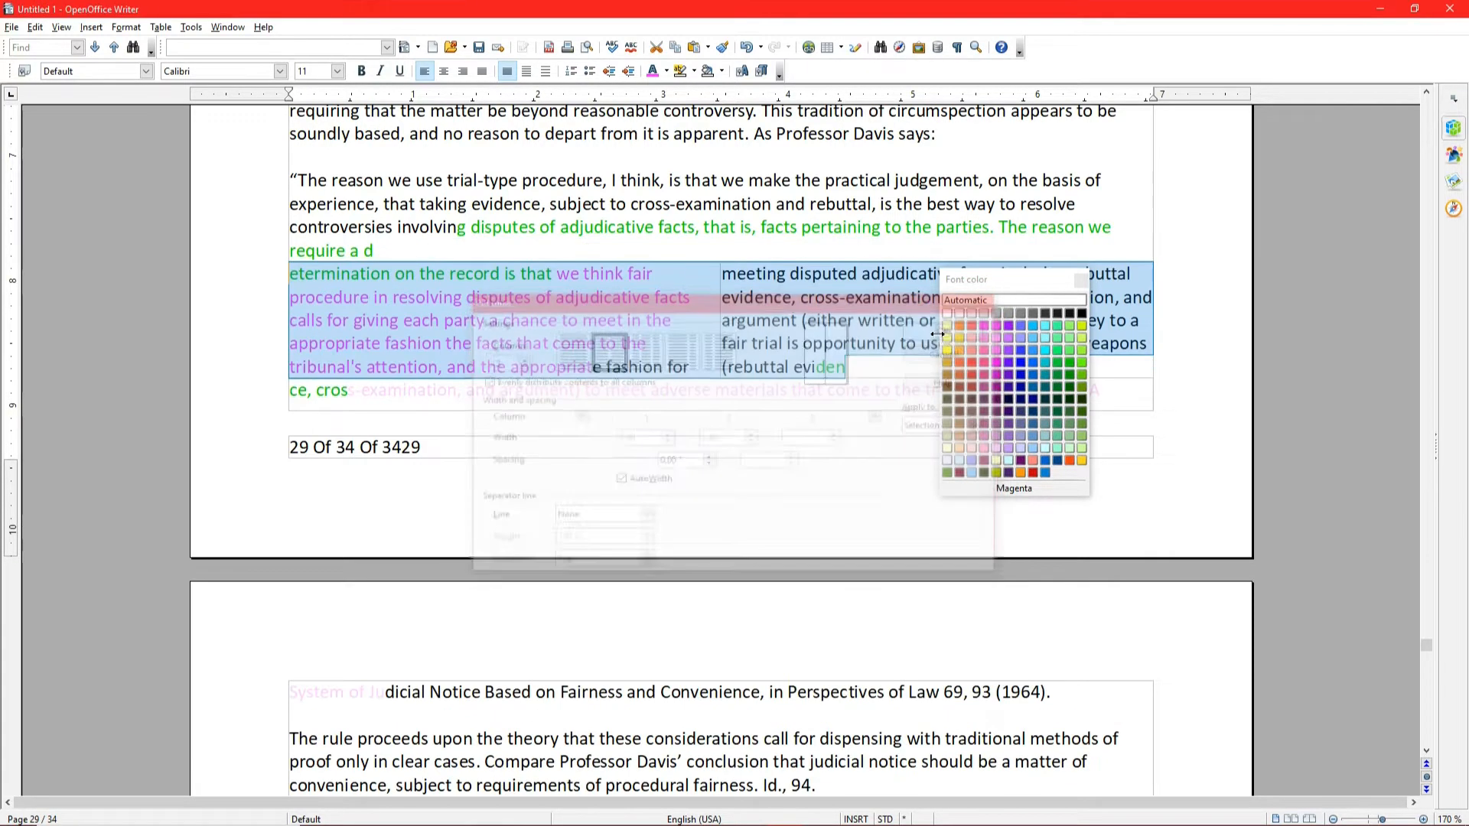
click(704, 227)
scroll(721, 273, up, 1)
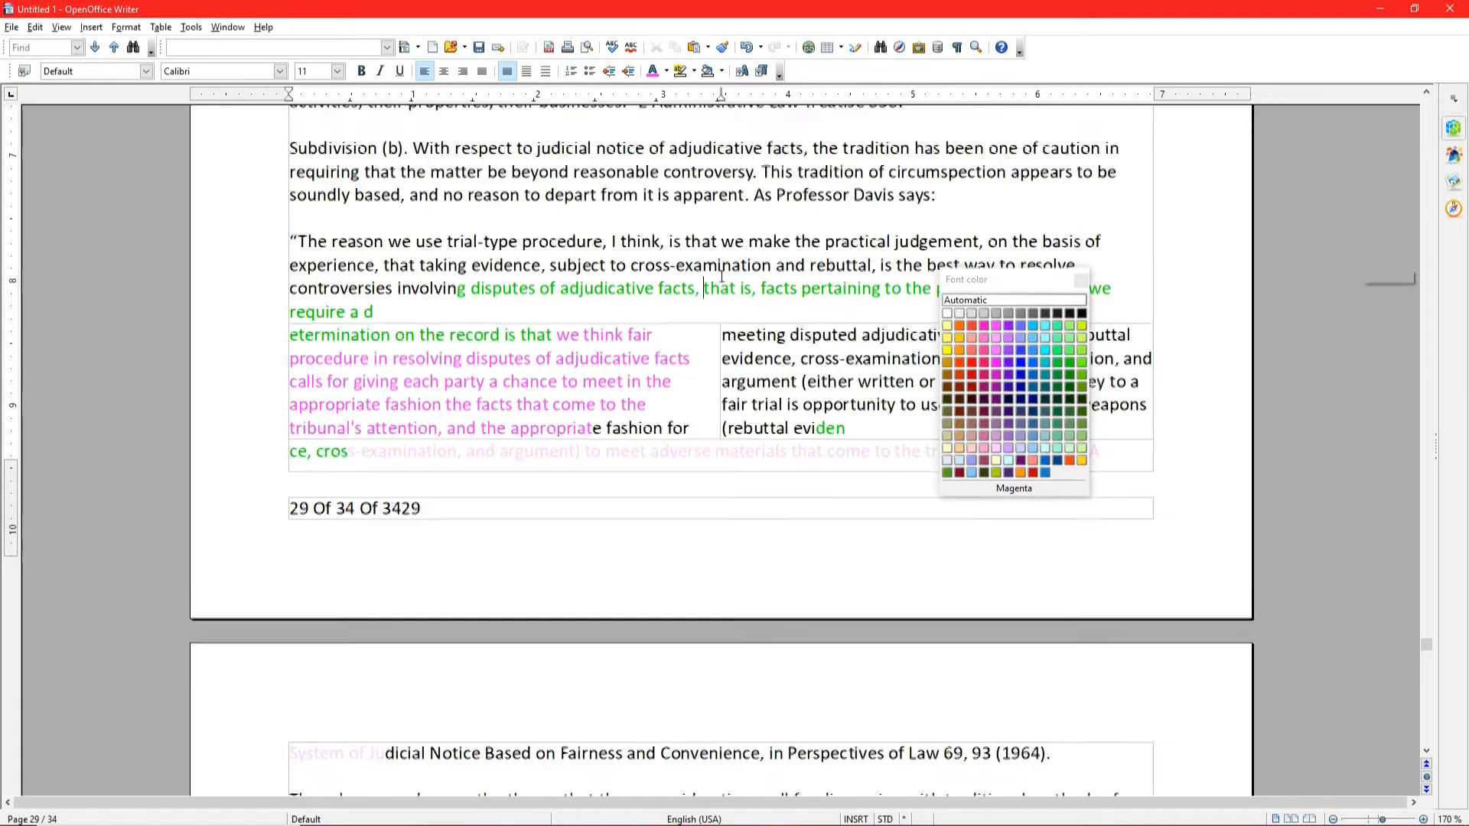
Turn the passage from "ttern. California Evidence Code" to "followed in the prese" on page 30 into a table.
scroll(536, 321, down, 8)
drag(656, 381, 461, 337)
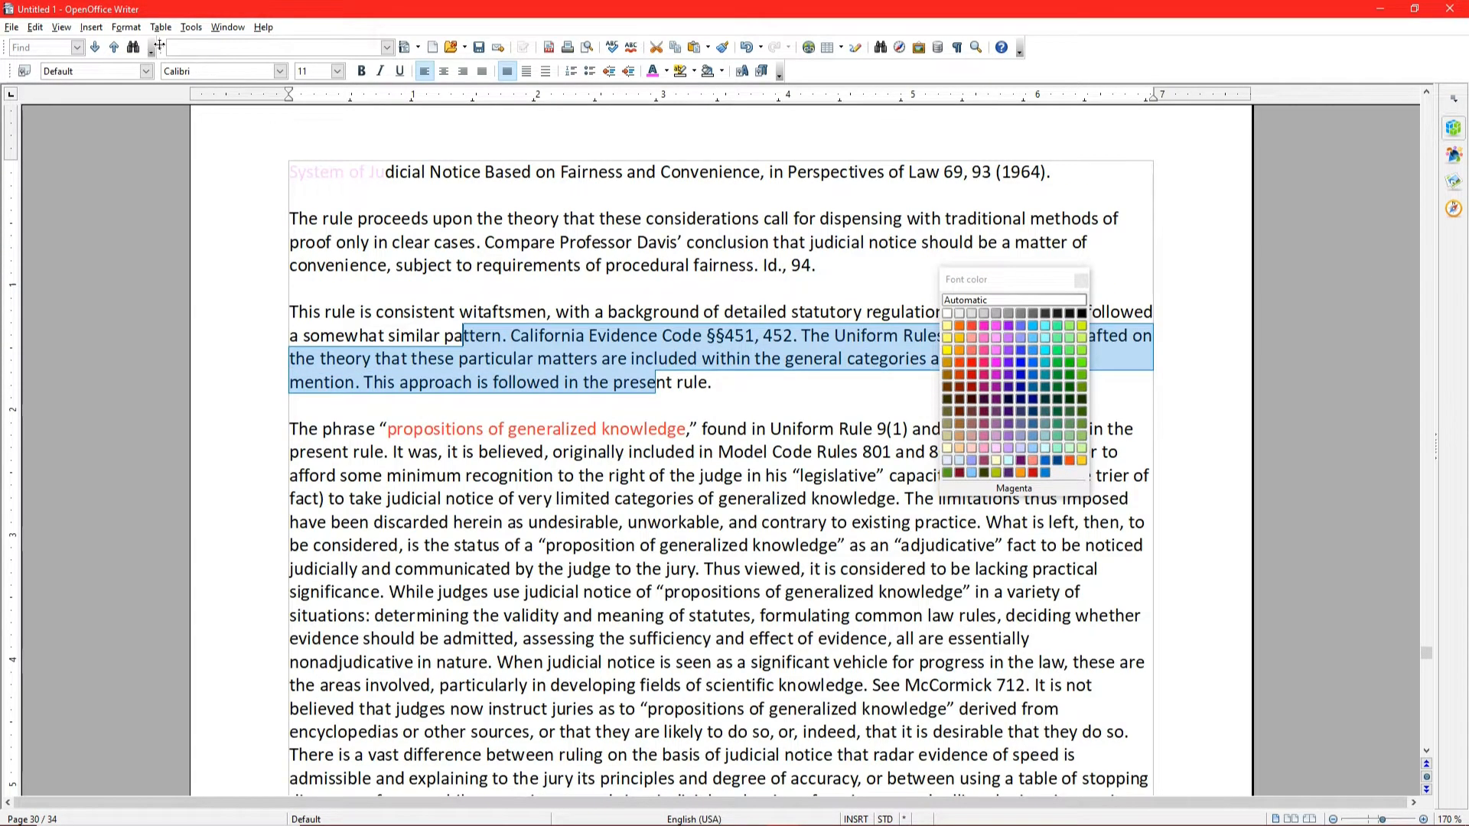
click(127, 27)
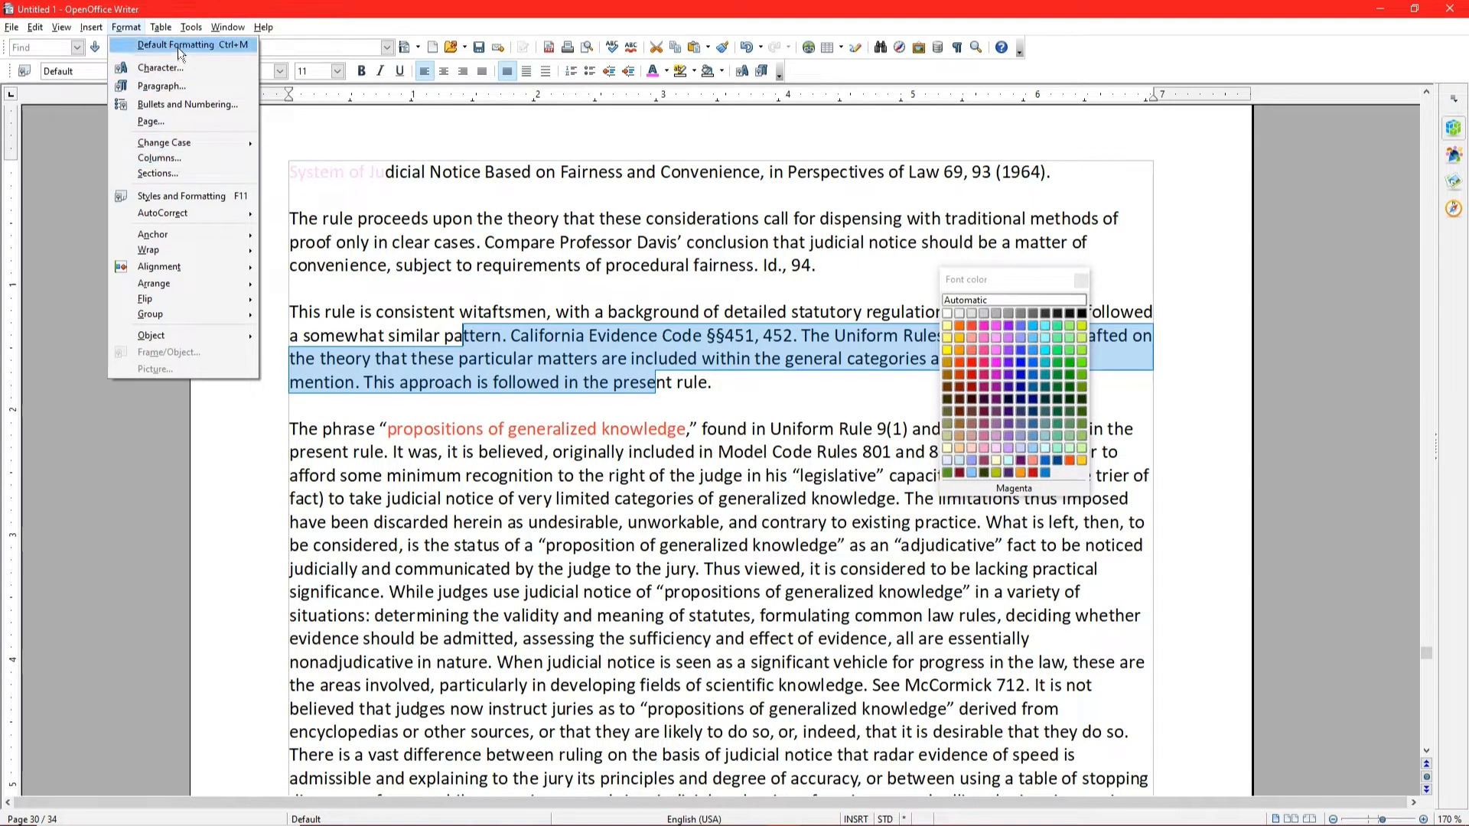
mouse_move(161, 28)
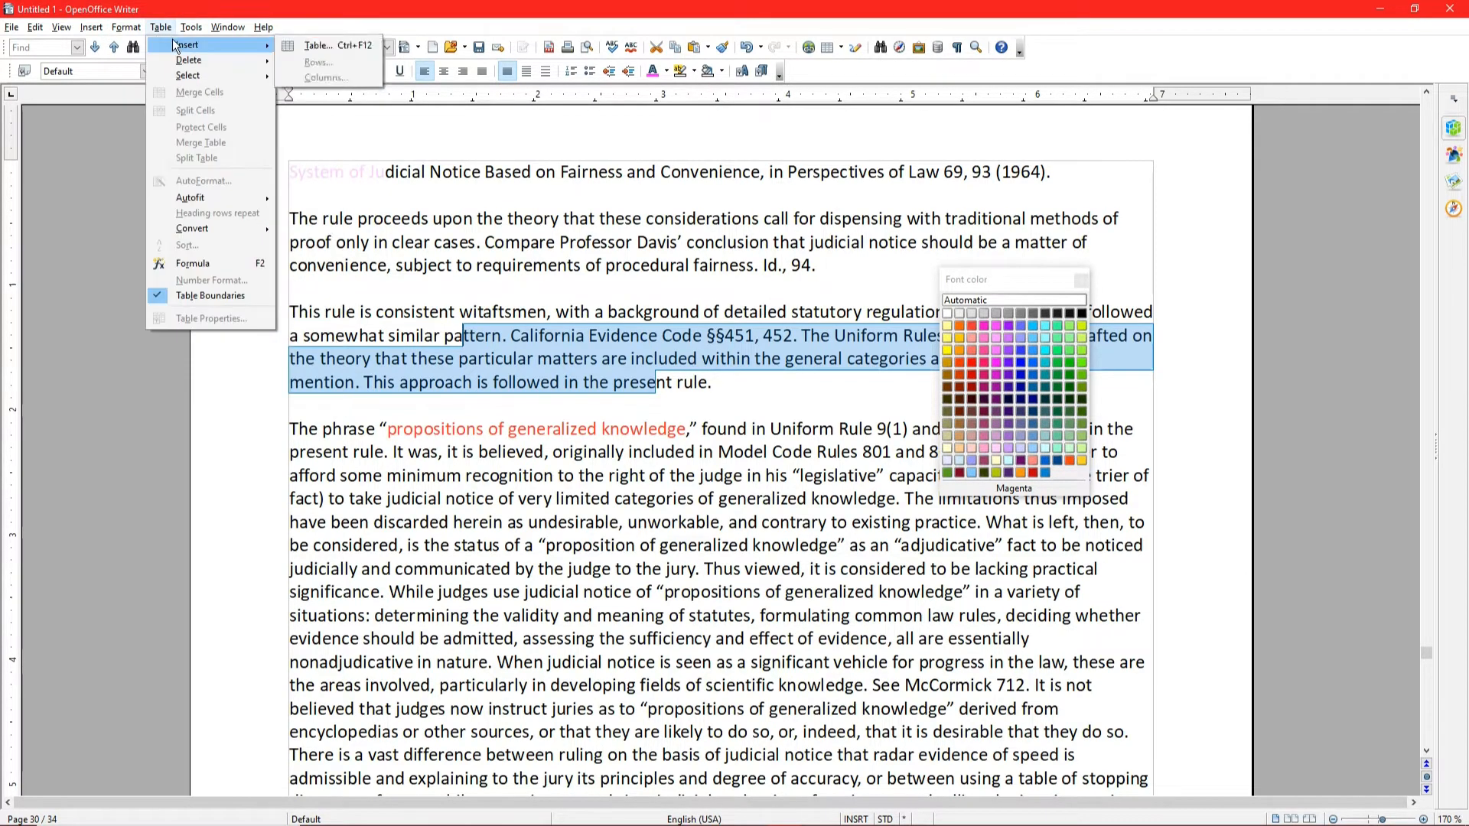
click(331, 49)
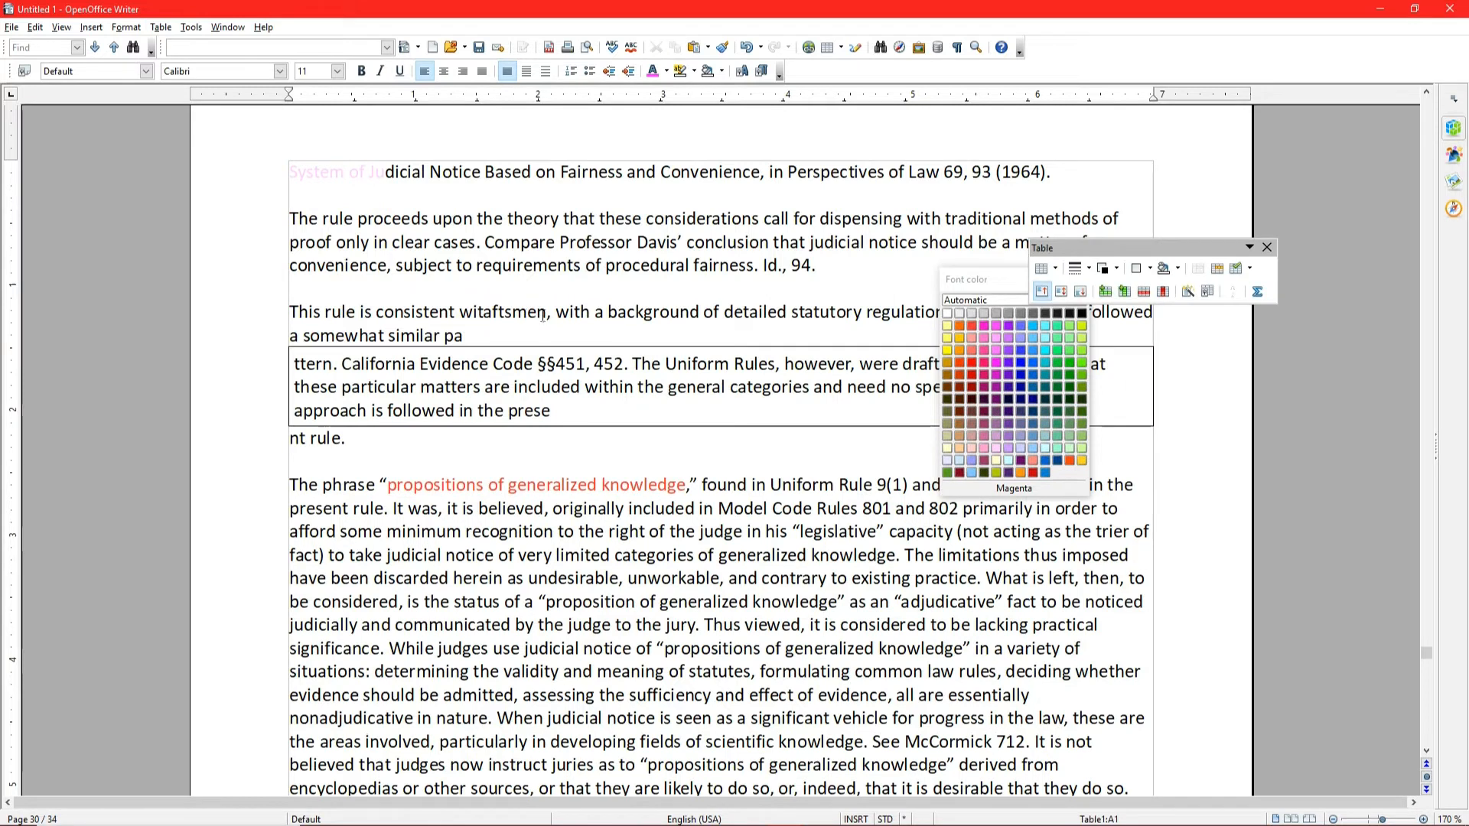
Add two rows below the table's text, entering 123 on two lines in the first and 123 in the second.
click(1104, 297)
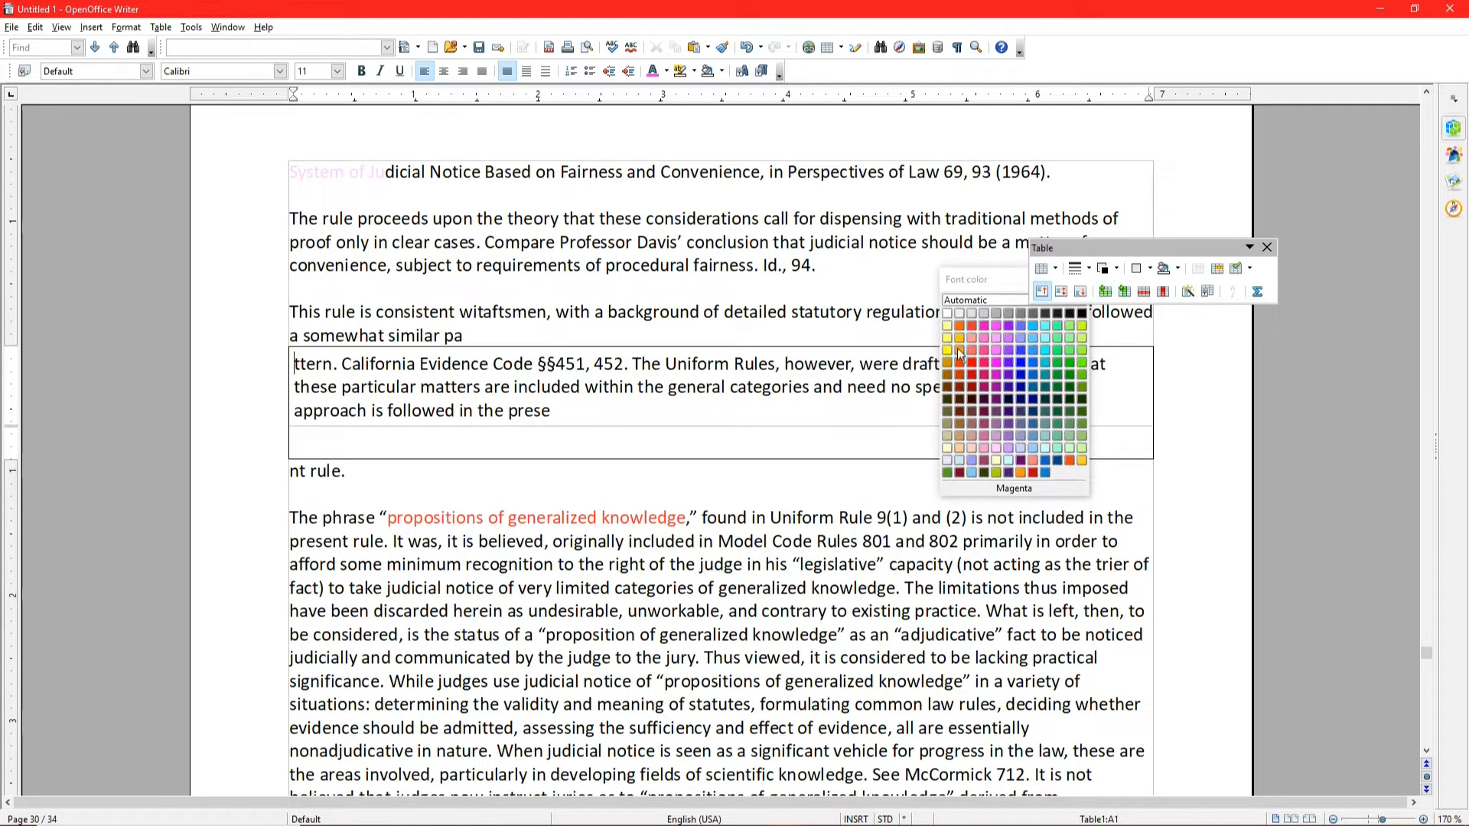
click(589, 452)
text(123)
key(Return)
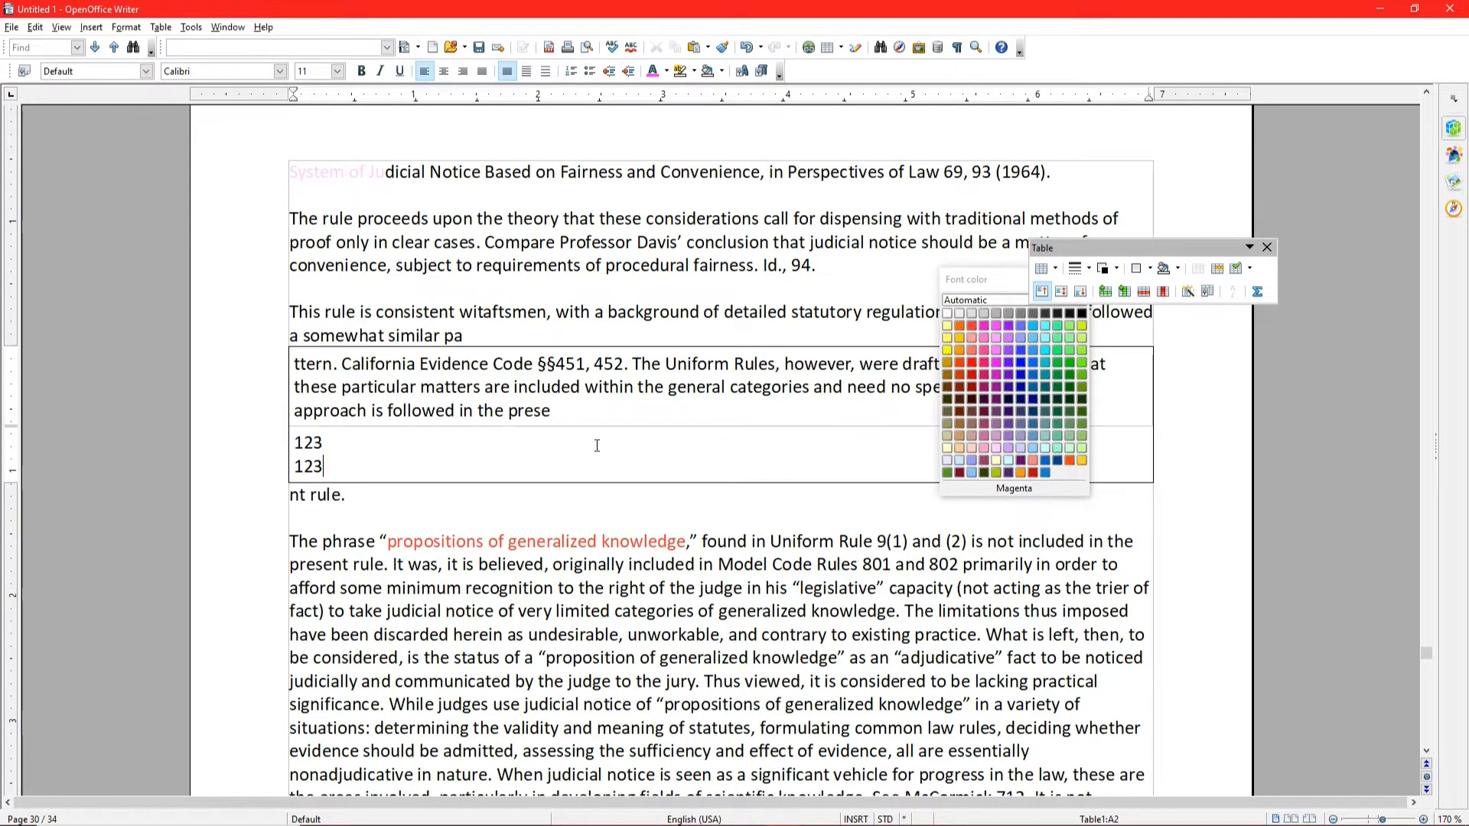
click(1105, 291)
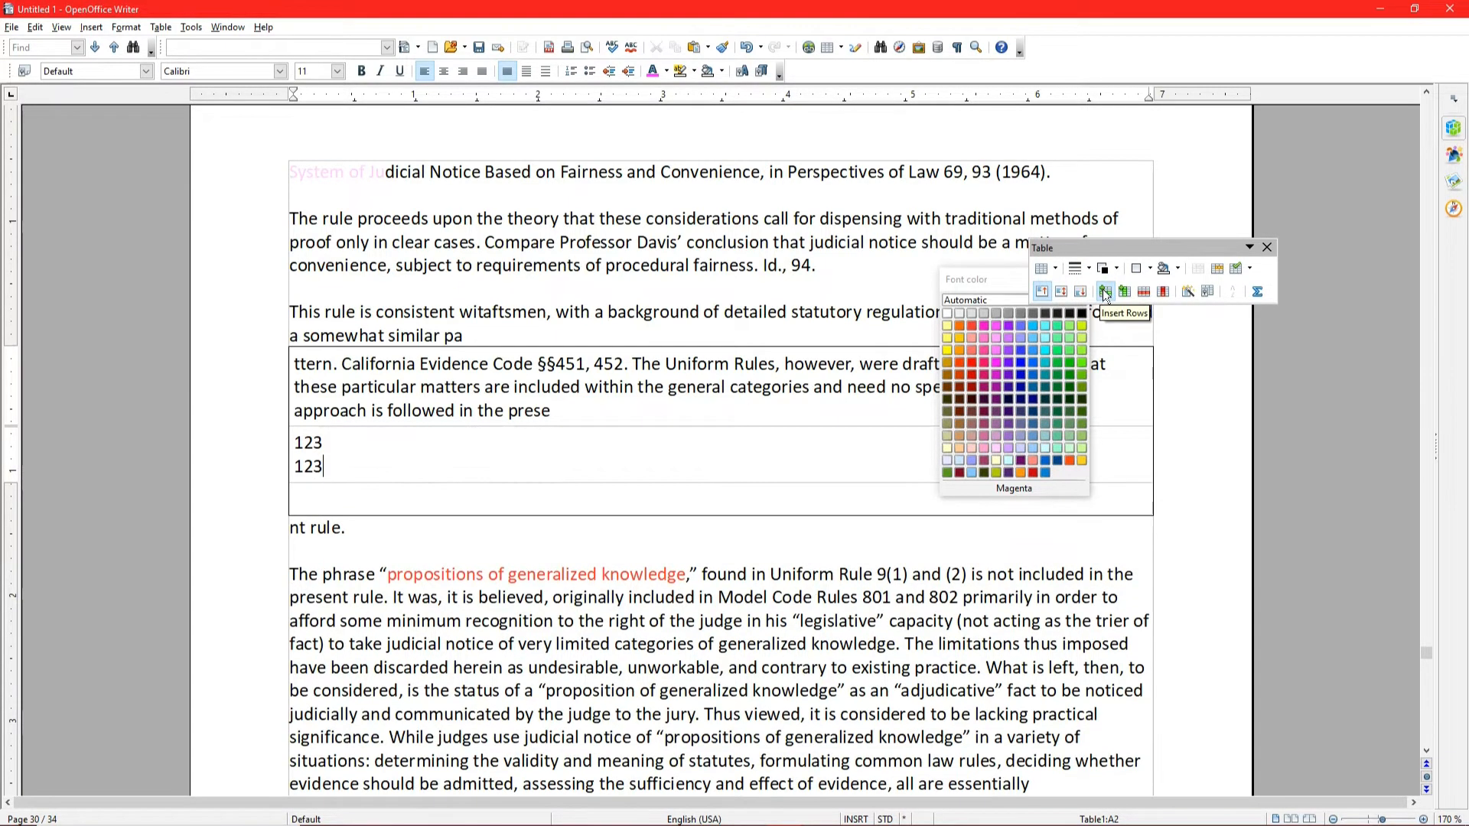
click(370, 499)
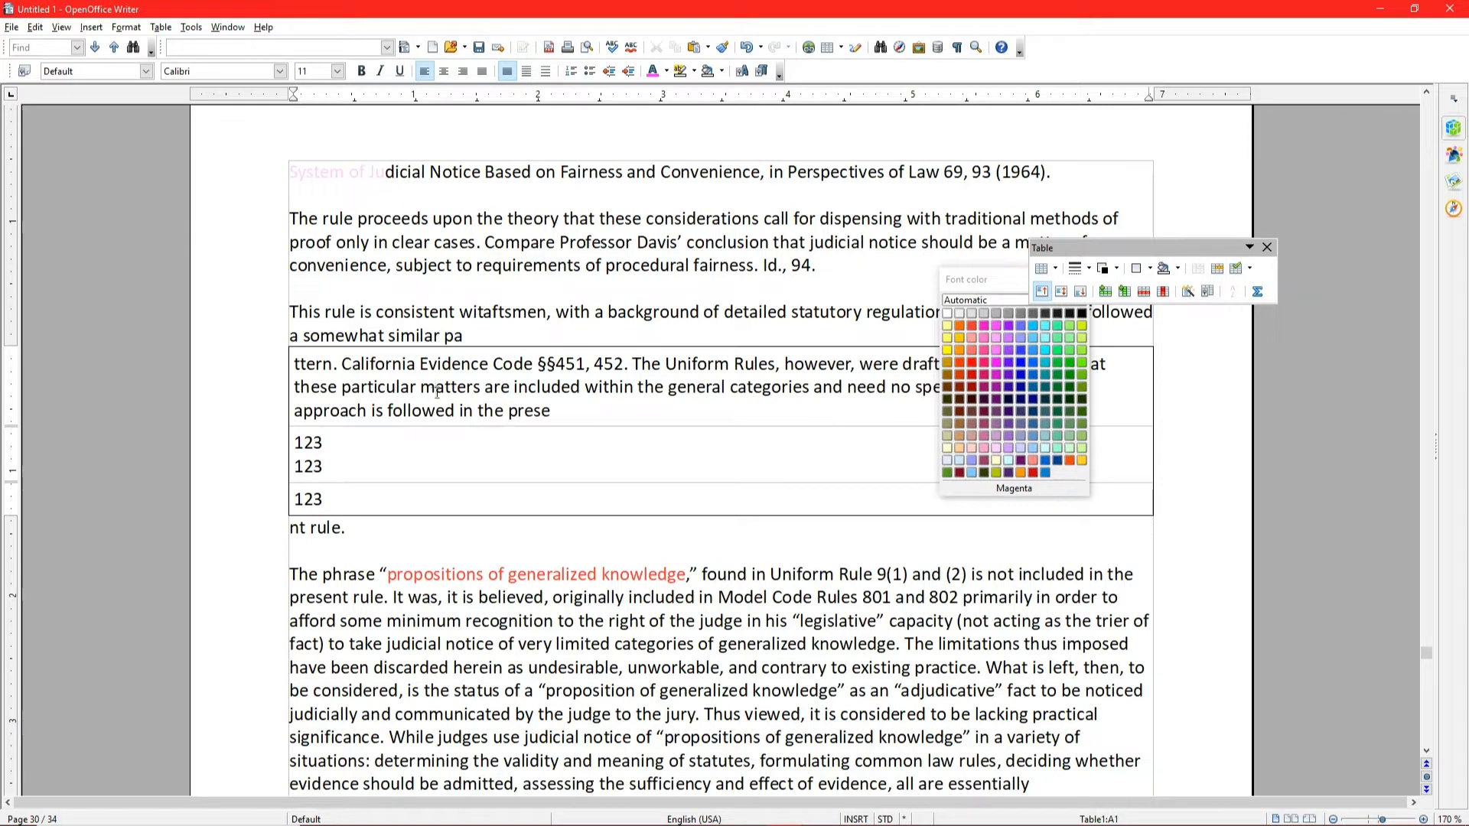
Centre both 123 lines in the table's middle row.
drag(372, 483, 282, 429)
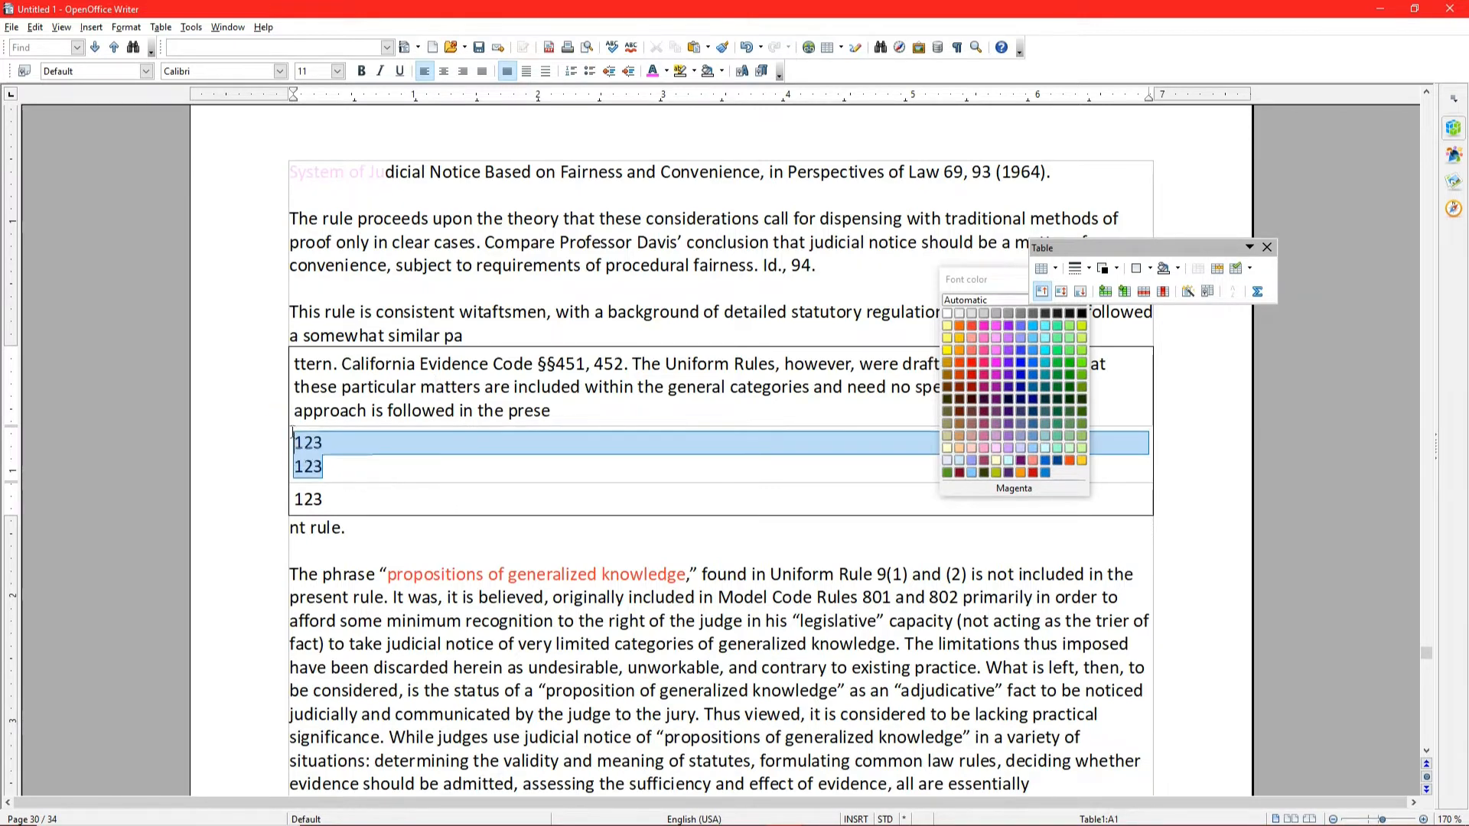
click(443, 71)
click(591, 241)
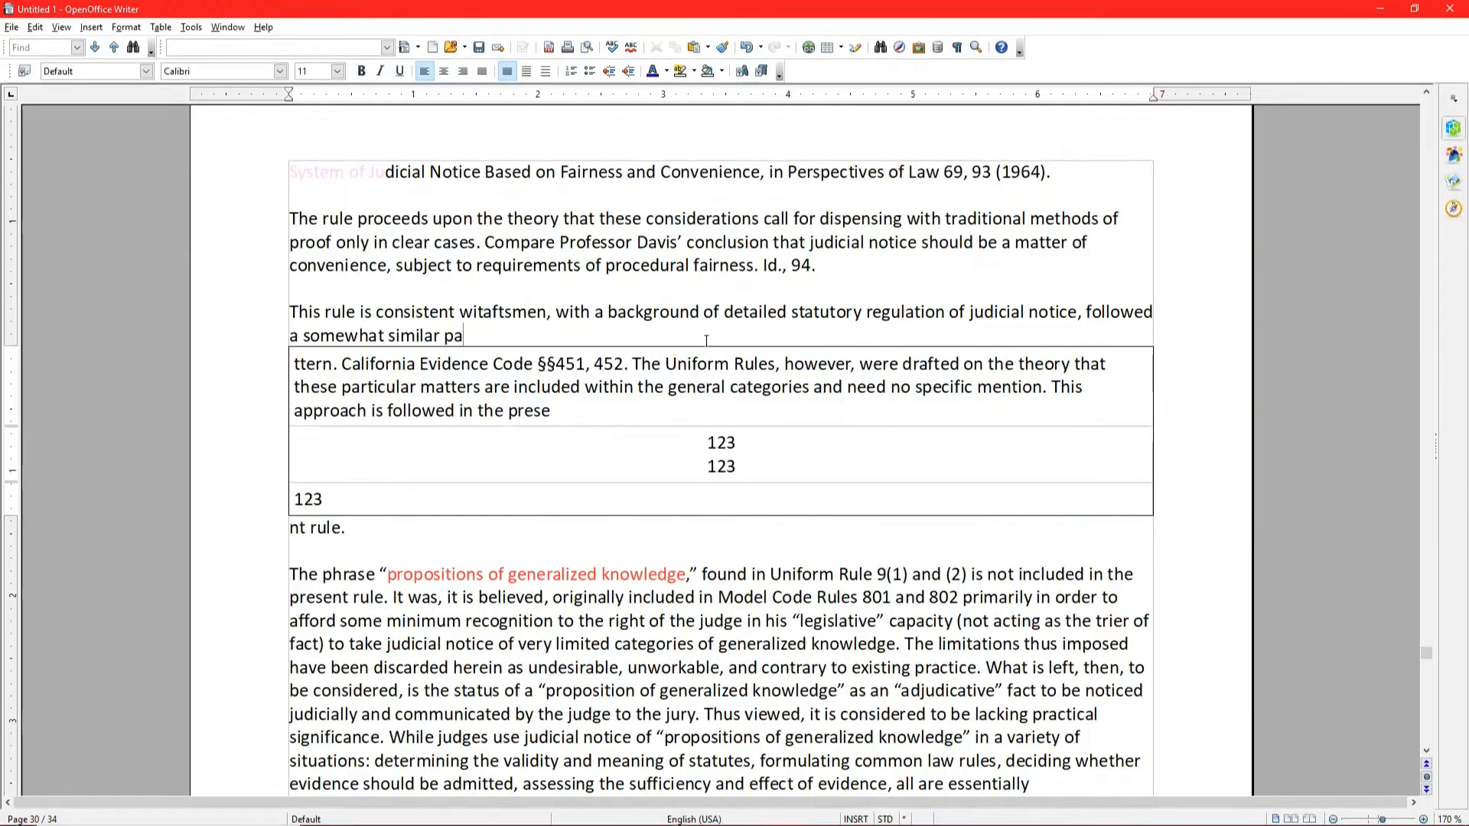
Try a red and a gold font colour on the text around "§§451, 452. The Uniform" in the table.
drag(545, 364, 512, 364)
click(667, 74)
click(676, 177)
click(668, 73)
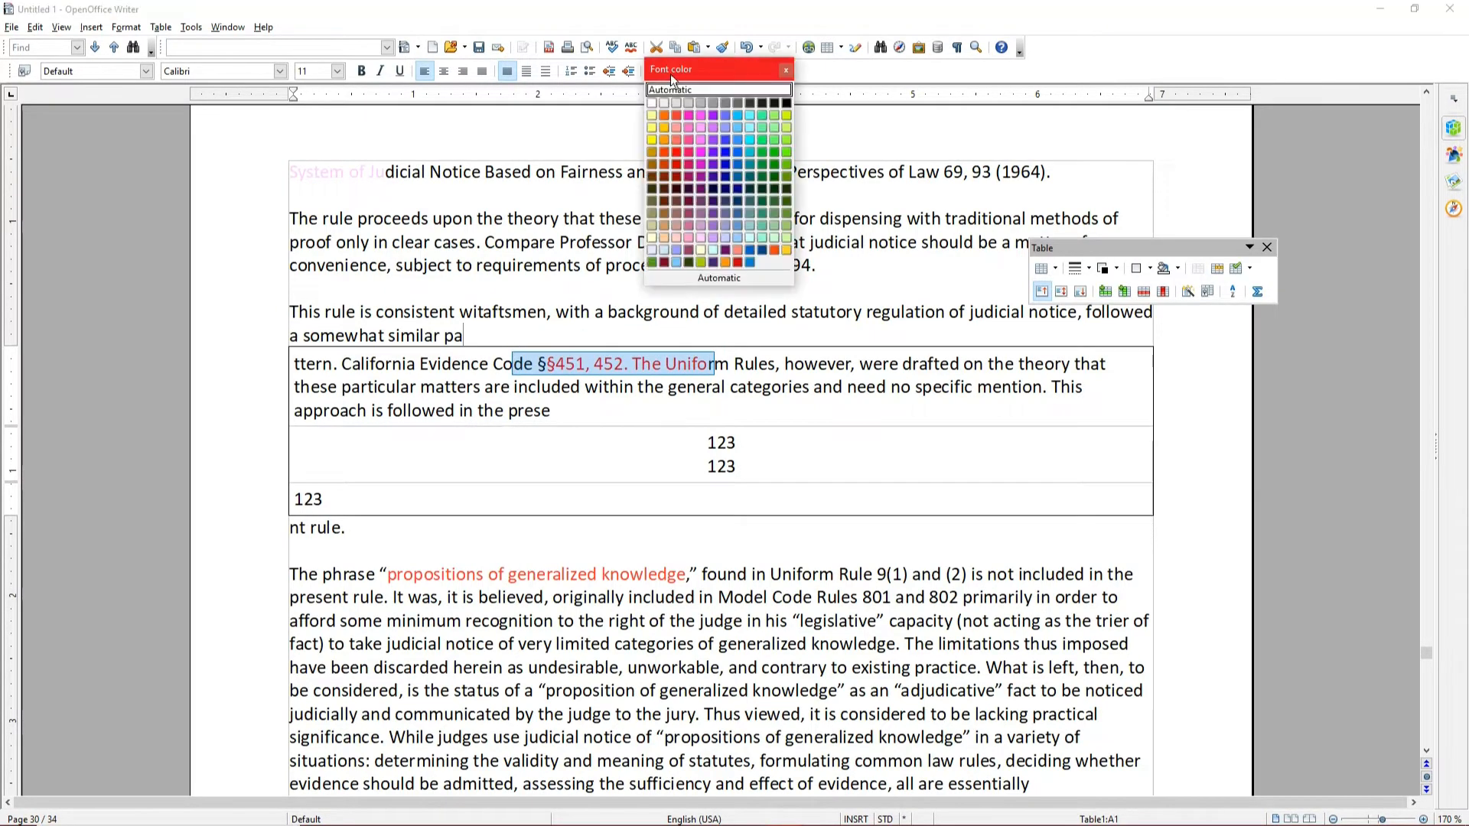
click(663, 124)
click(681, 218)
Detach the Font color palette and colour the table text from "Code §§451, 452" to "The Uniform R" light blue.
drag(744, 365, 479, 366)
click(668, 73)
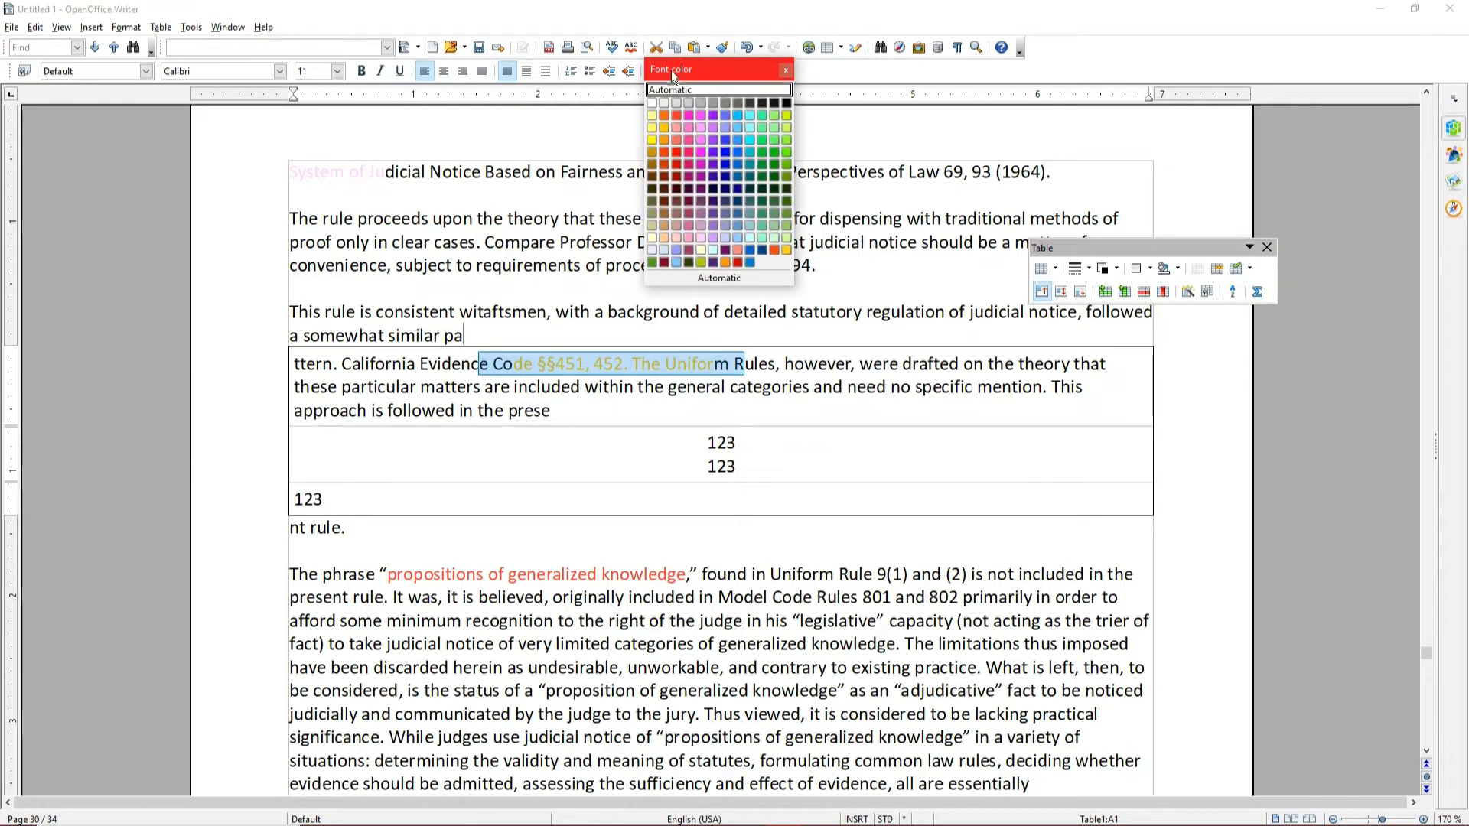
drag(704, 61, 1251, 352)
click(1298, 414)
click(704, 263)
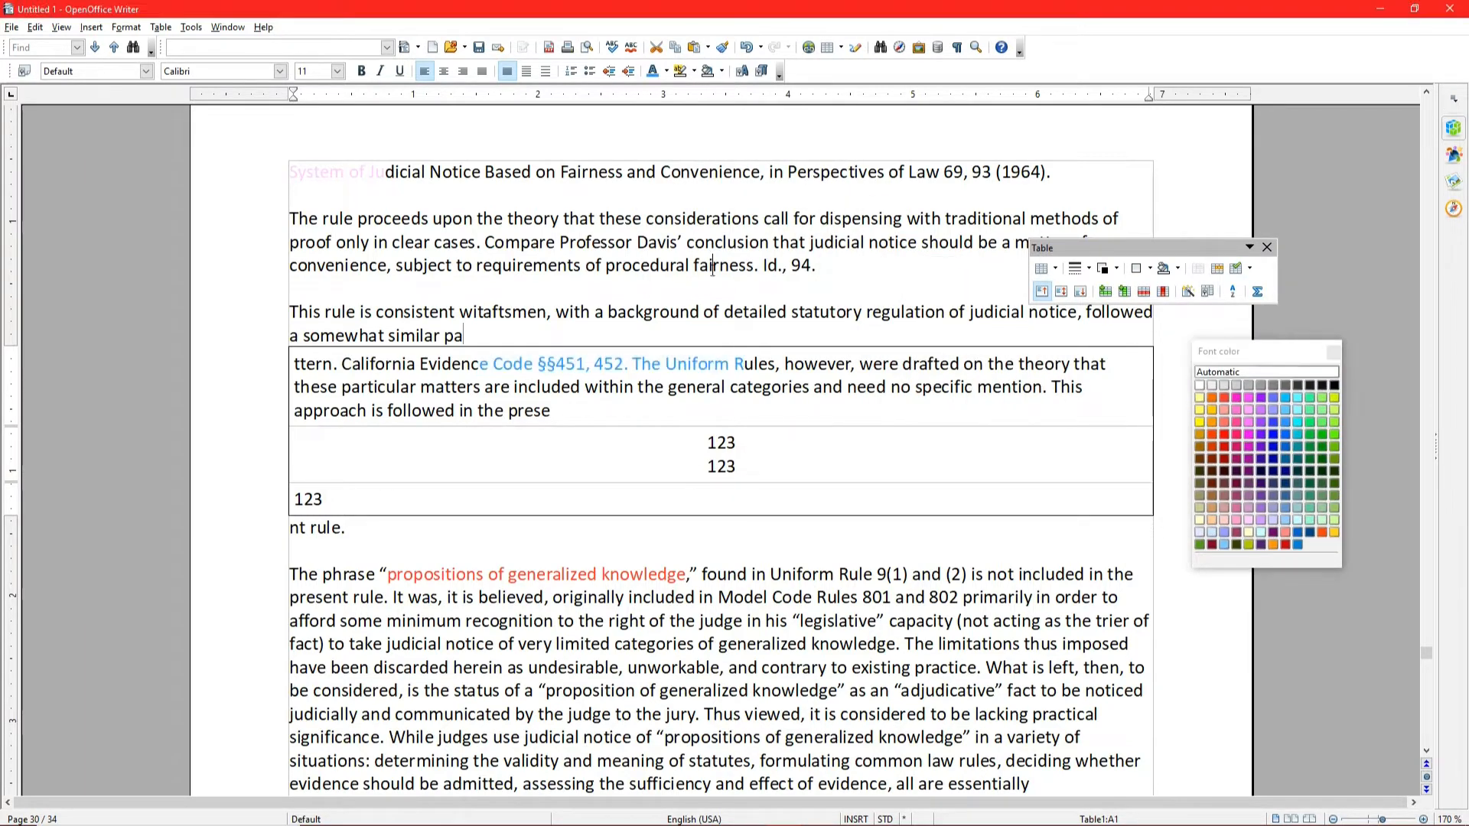
Detach the Highlighting palette and highlight the table text from "vidence Code" to "general categories and" in Yellow 2.
click(694, 71)
drag(696, 69, 1032, 186)
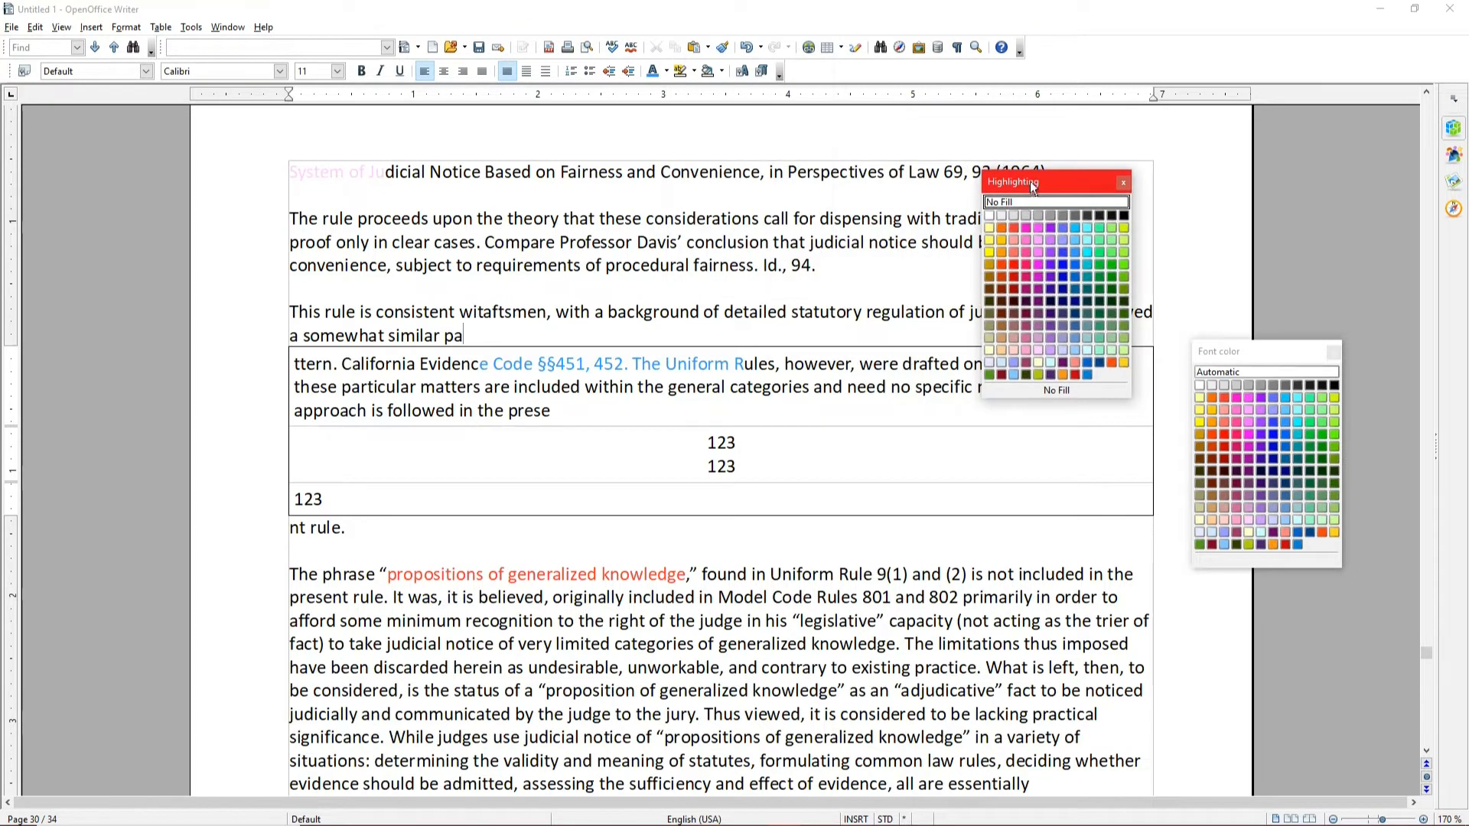
click(1056, 251)
click(811, 387)
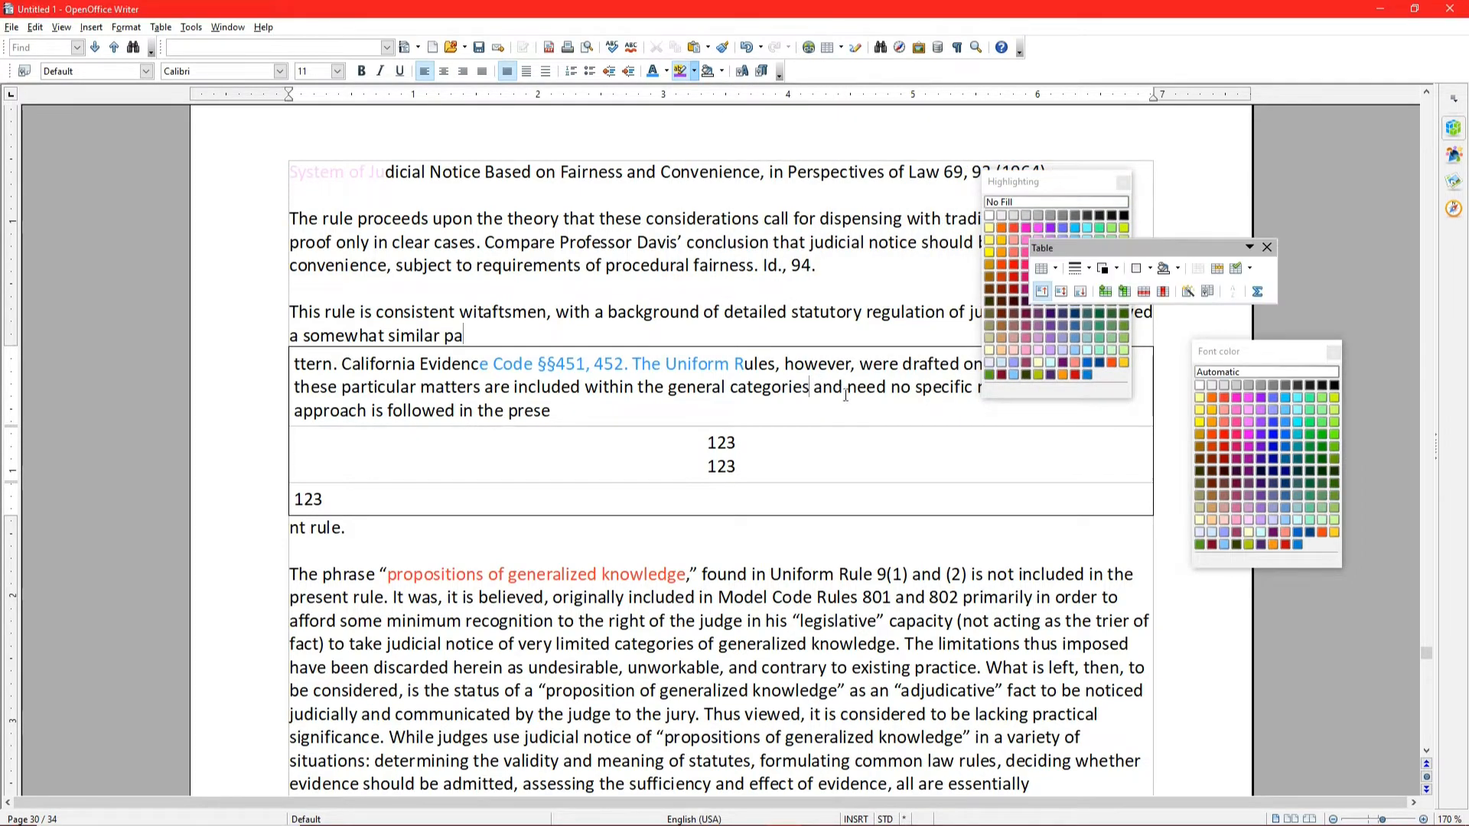
drag(846, 390, 427, 364)
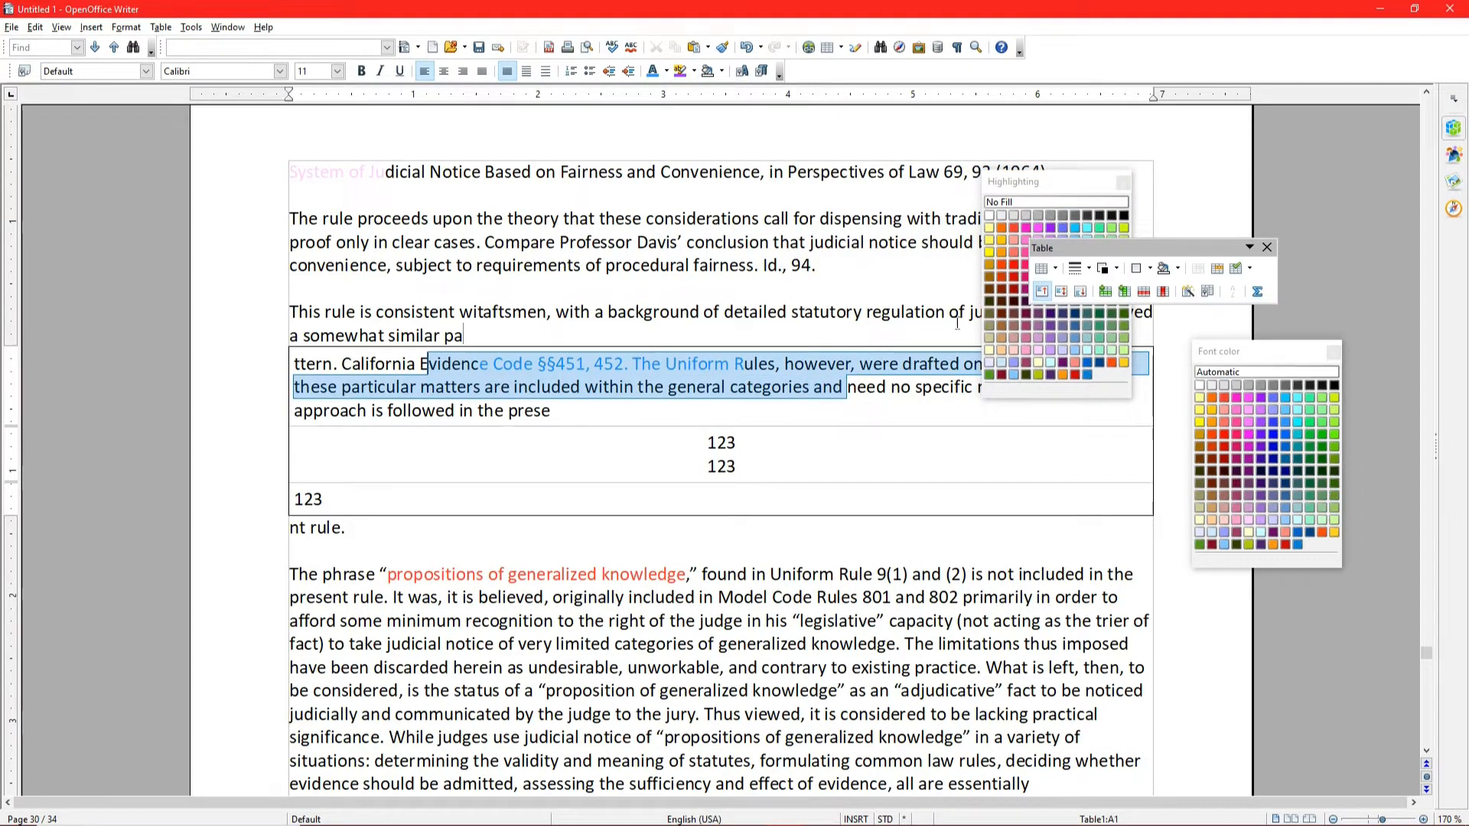
click(989, 252)
click(869, 242)
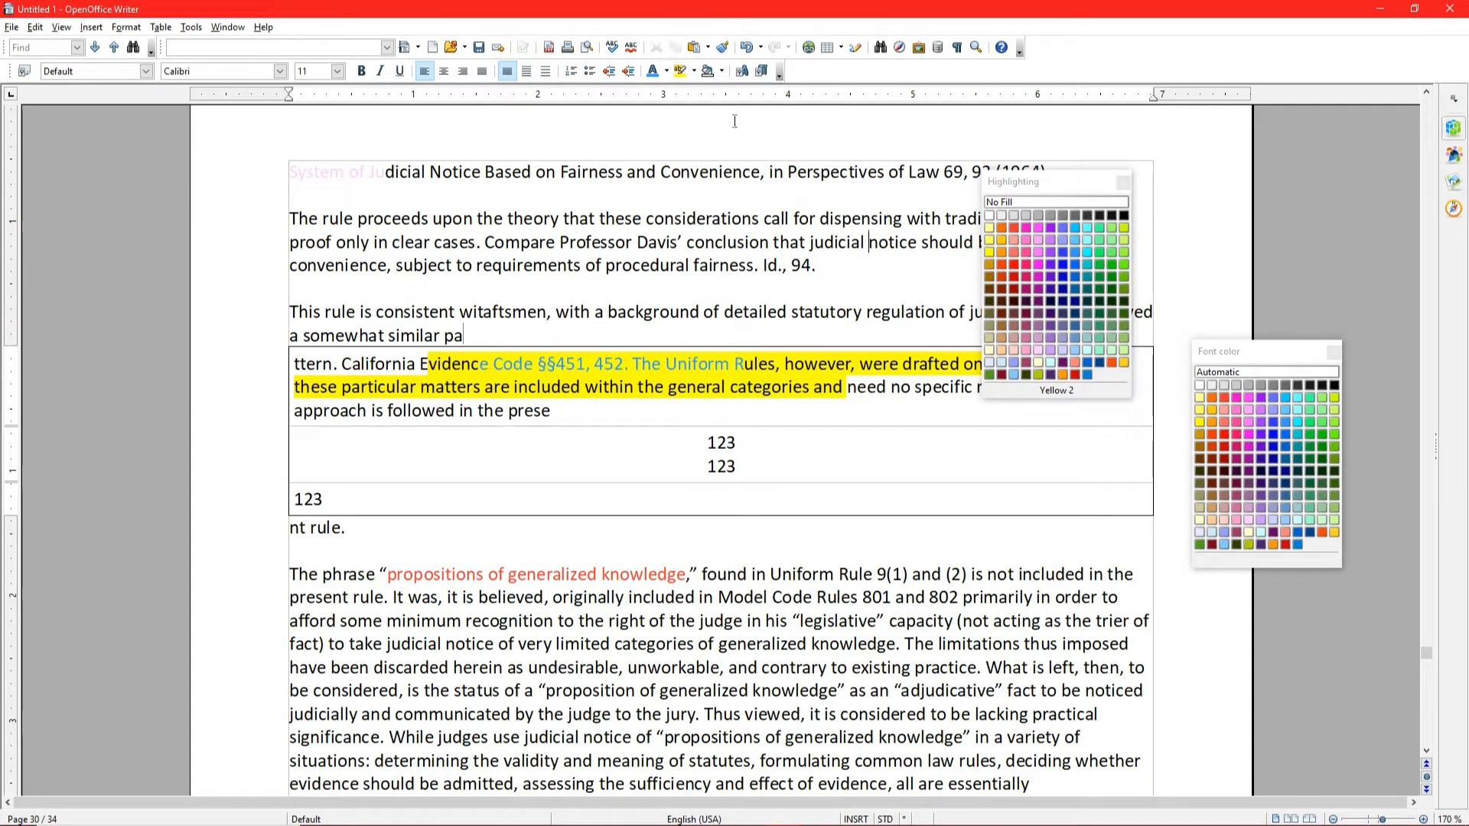
Give the paragraph starting "The rule proceeds" a Pink 4 background and the paragraph in the table's first row a Pink 3 background.
click(722, 71)
drag(733, 72, 795, 140)
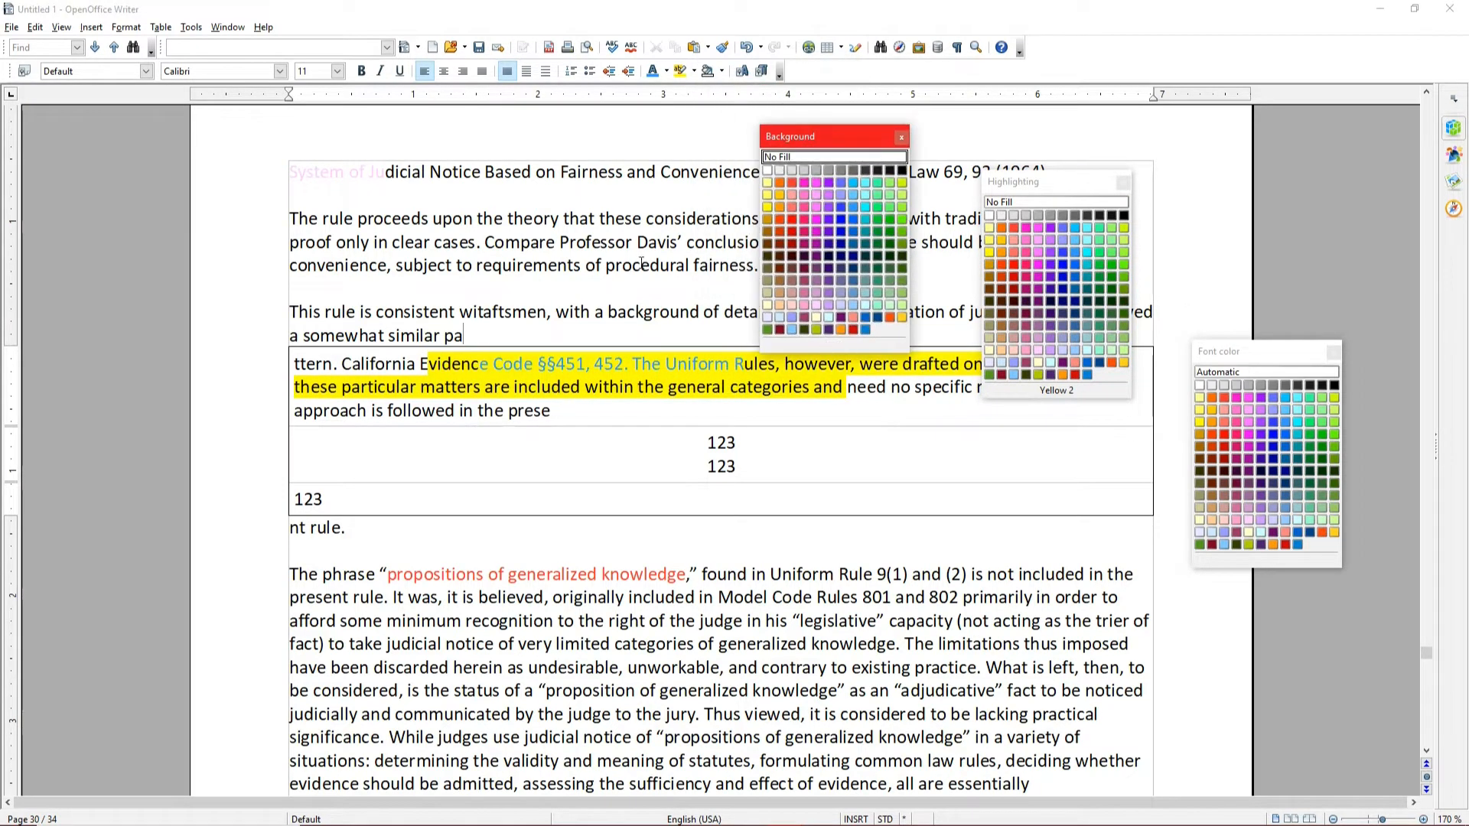
drag(641, 264, 453, 218)
click(804, 231)
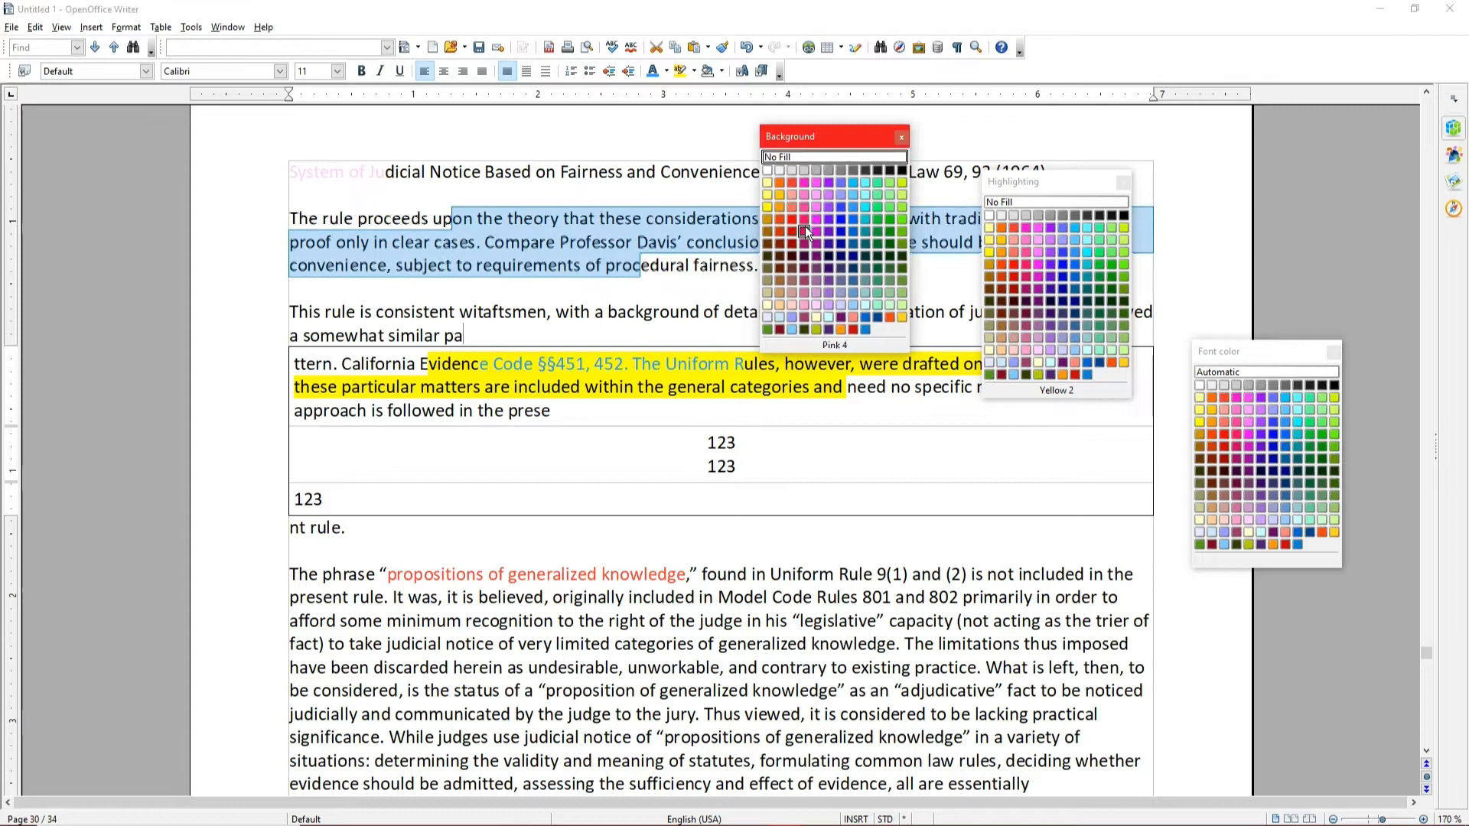
click(689, 291)
drag(677, 386, 589, 383)
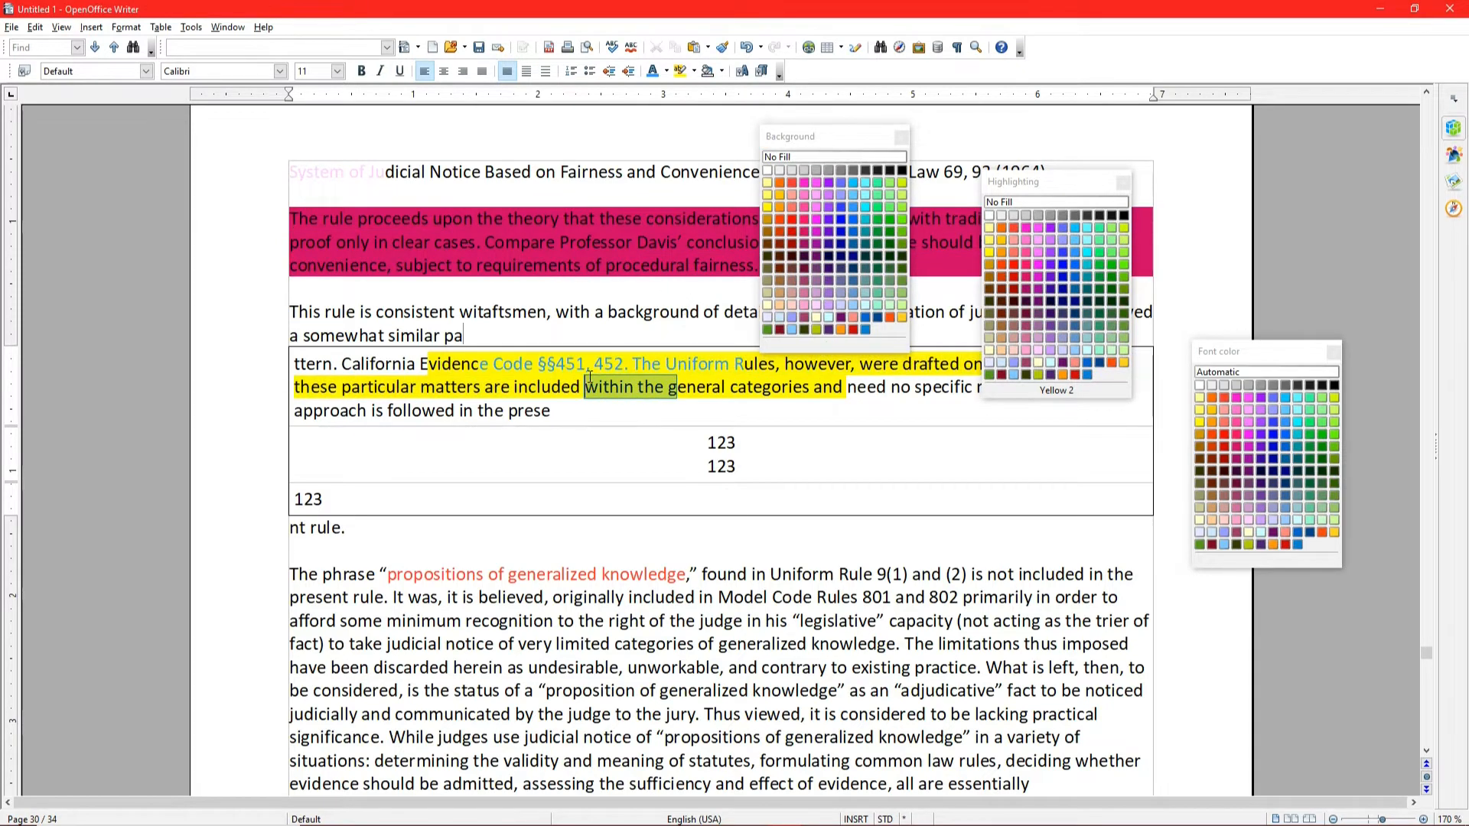
click(805, 219)
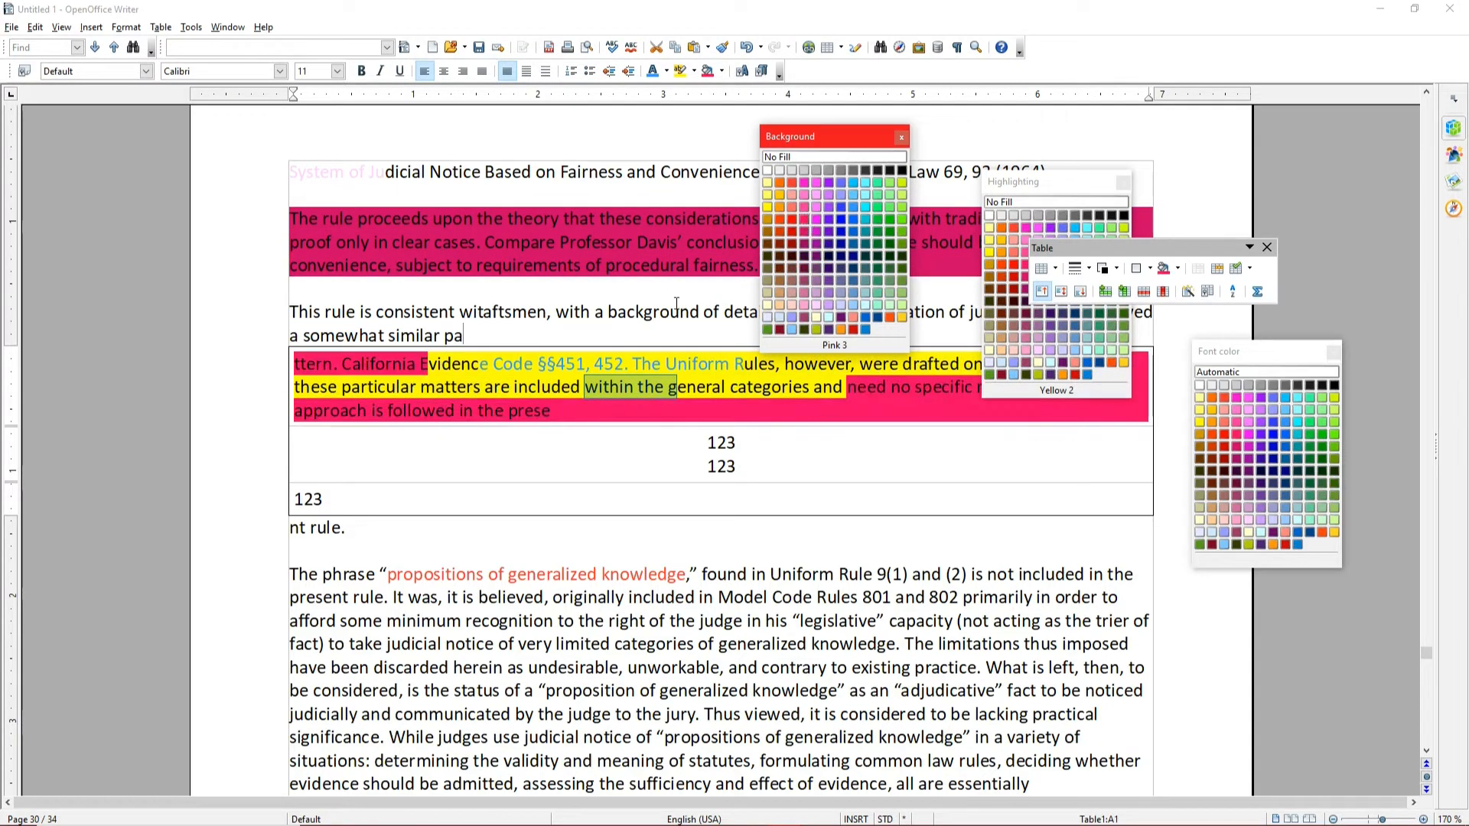
Leave the table for the paragraph starting "This rule is consistent" and close the floating Background, Highlighting and Font color palettes.
click(697, 329)
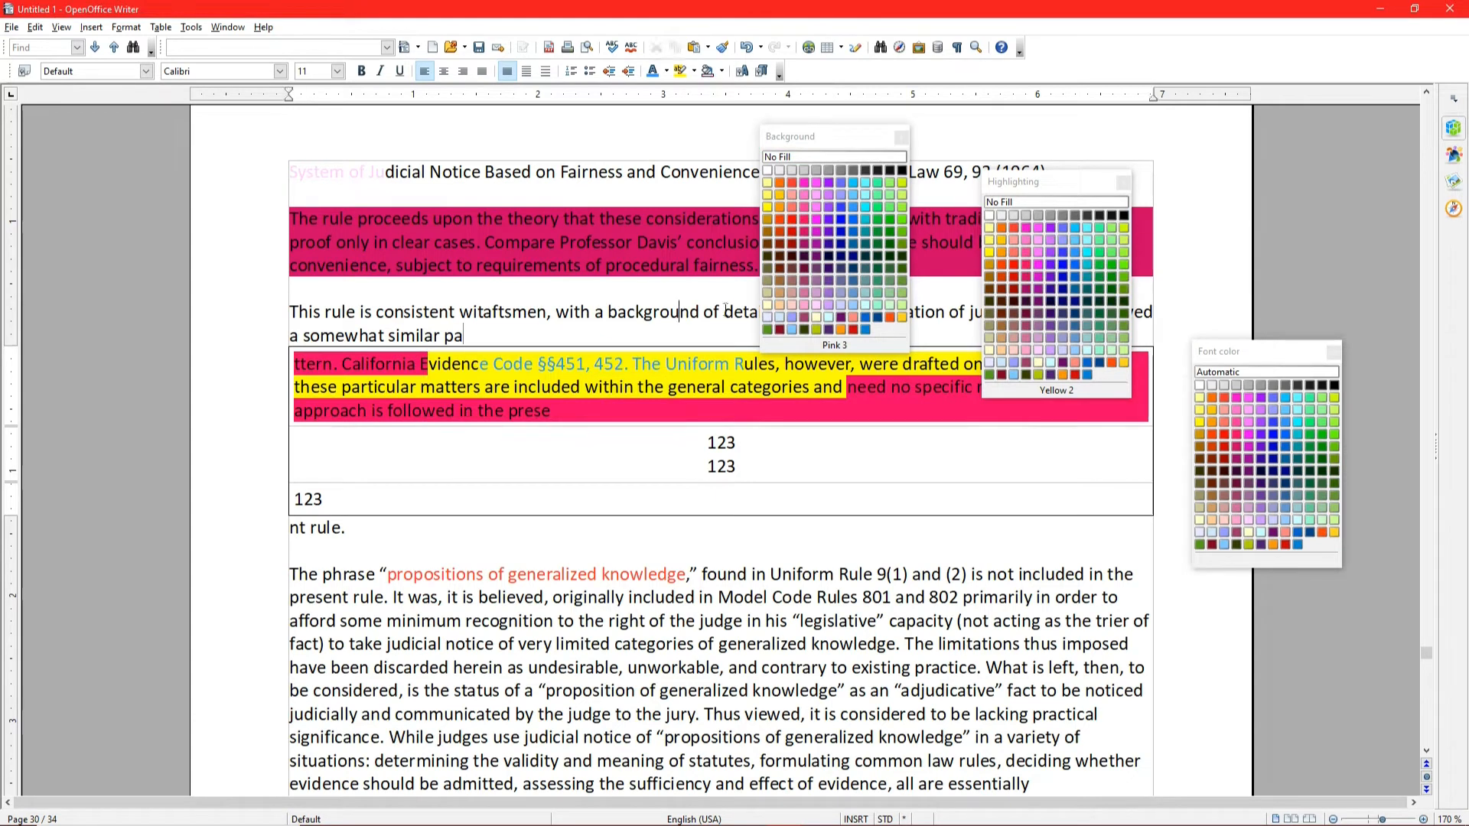
click(902, 136)
click(1122, 183)
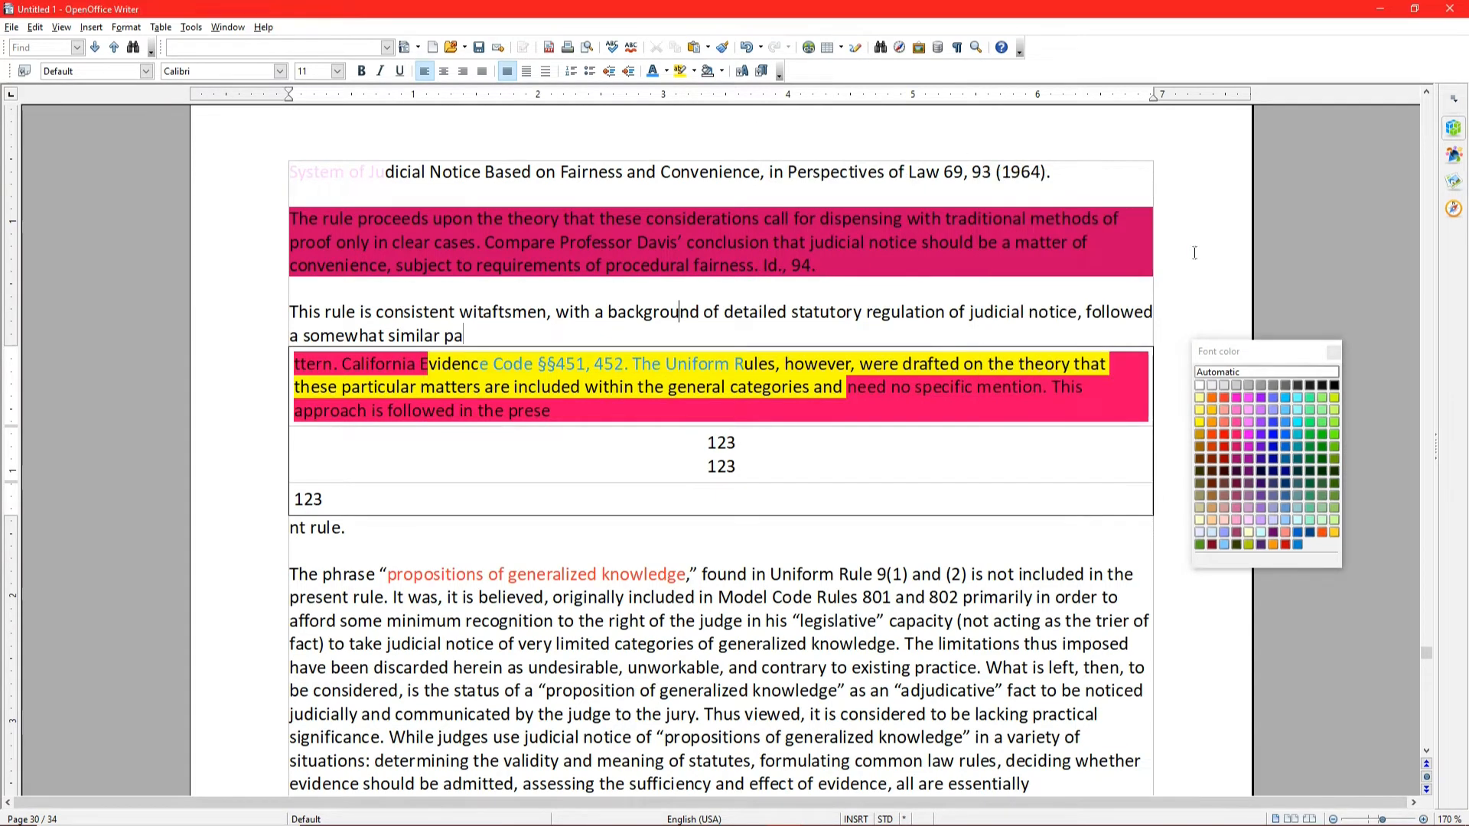
click(1334, 353)
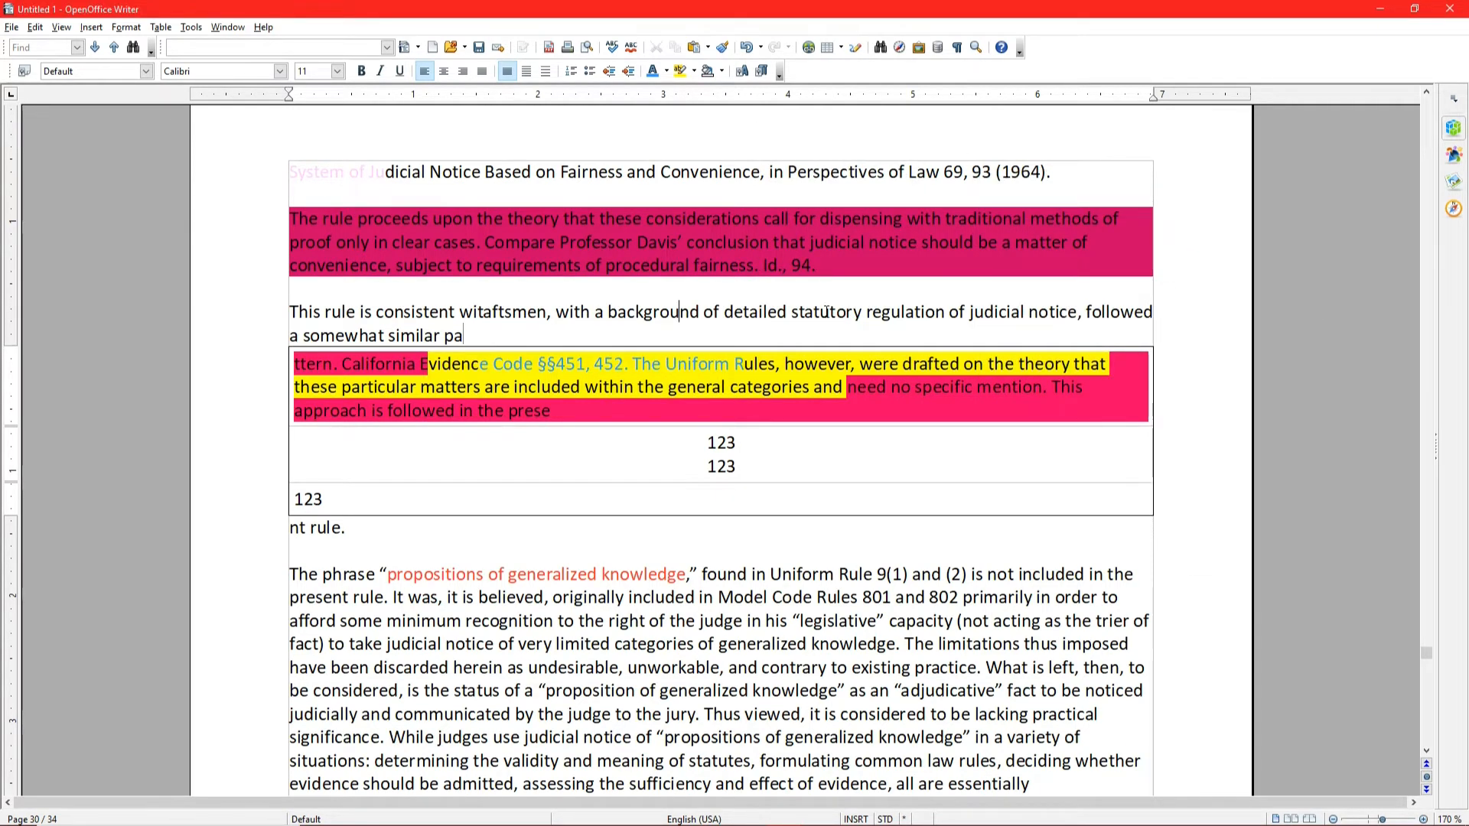
Undo the pink backgrounds on the table's first row and on the paragraph starting "The rule proceeds".
click(746, 48)
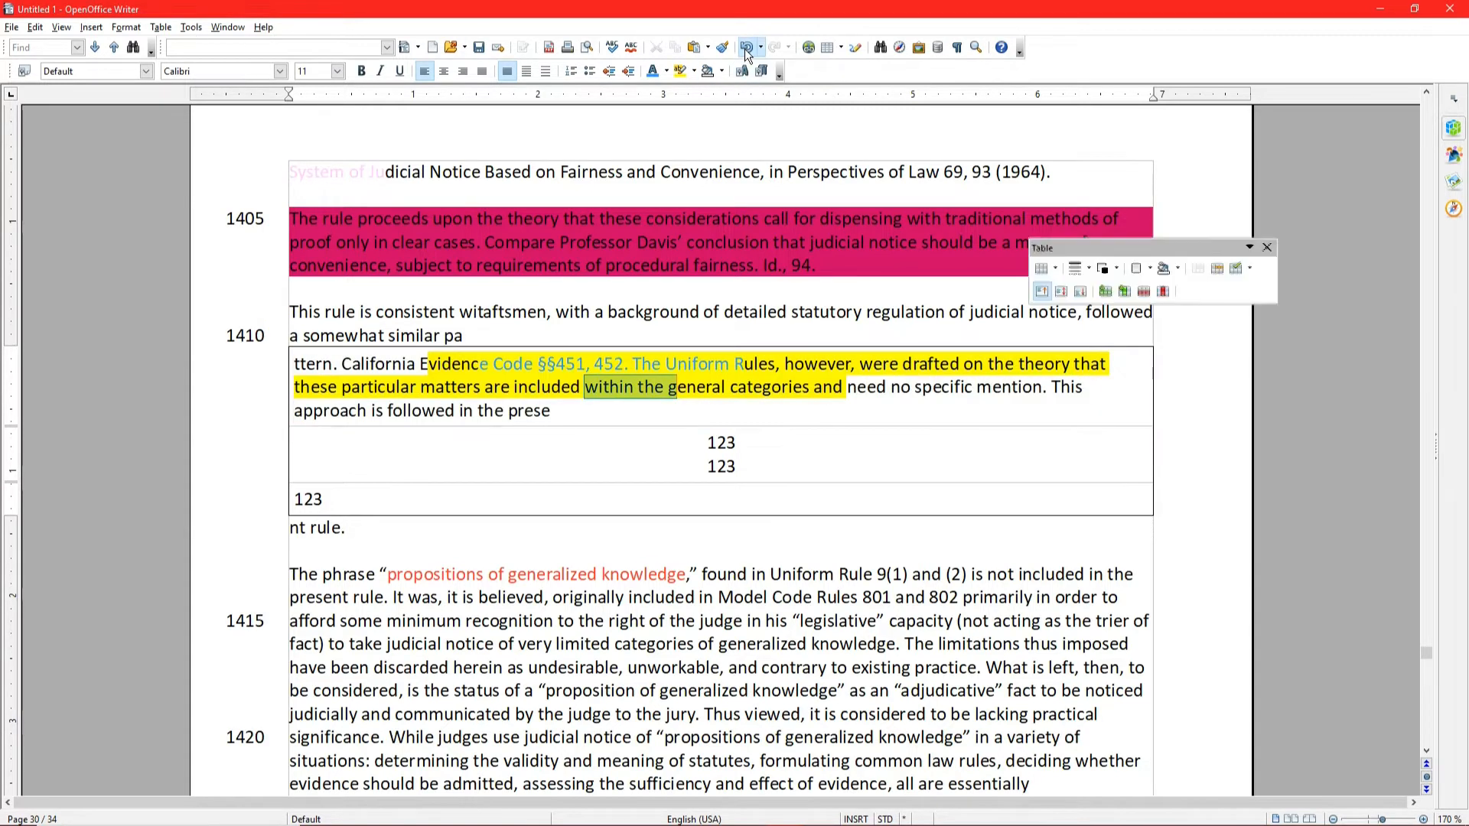
click(745, 48)
click(746, 48)
Turn off line numbering for the document.
click(190, 28)
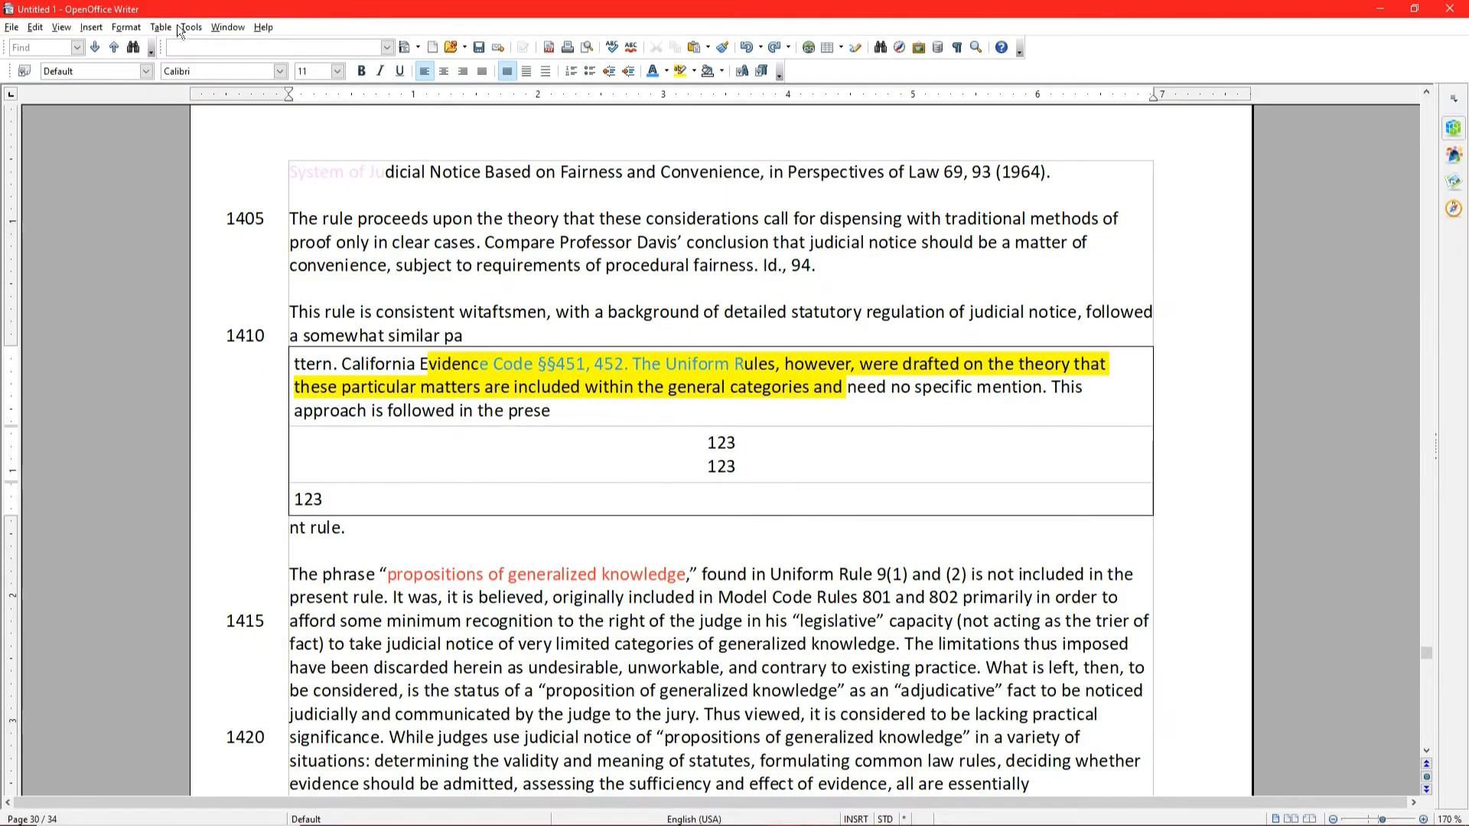
click(181, 28)
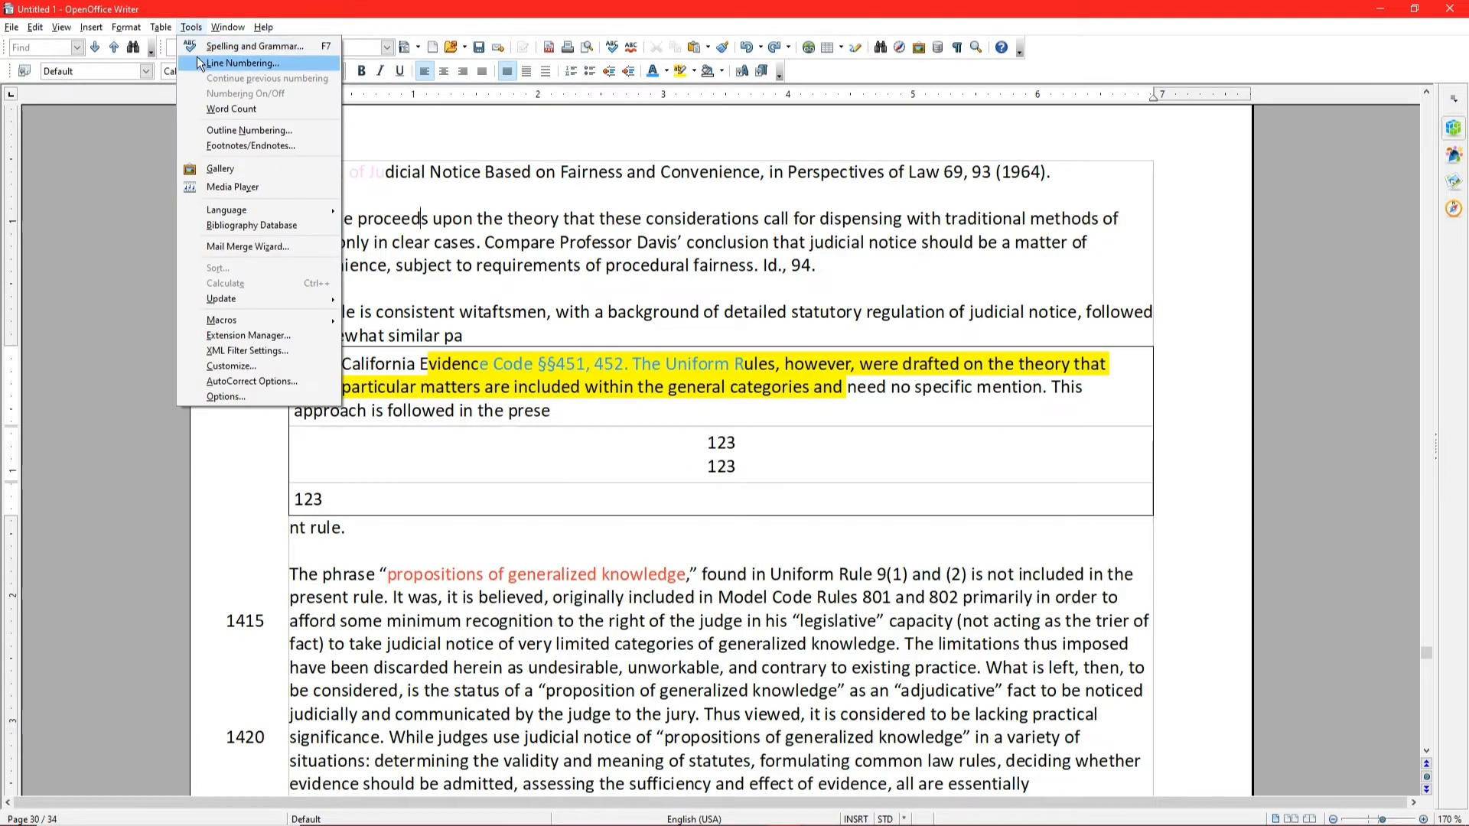
click(195, 57)
click(992, 372)
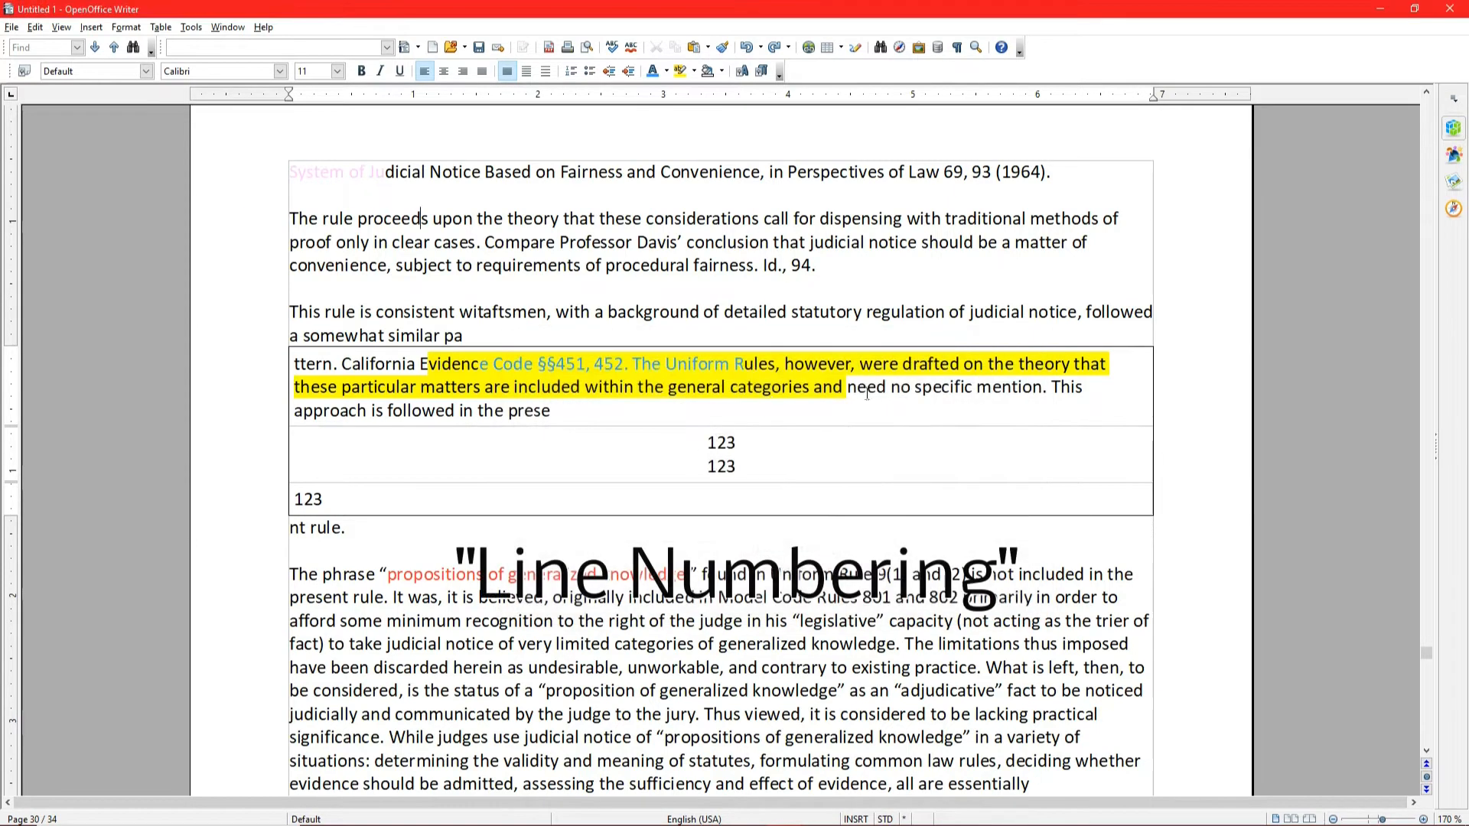
Turn the document's line numbering back on.
click(191, 29)
click(214, 57)
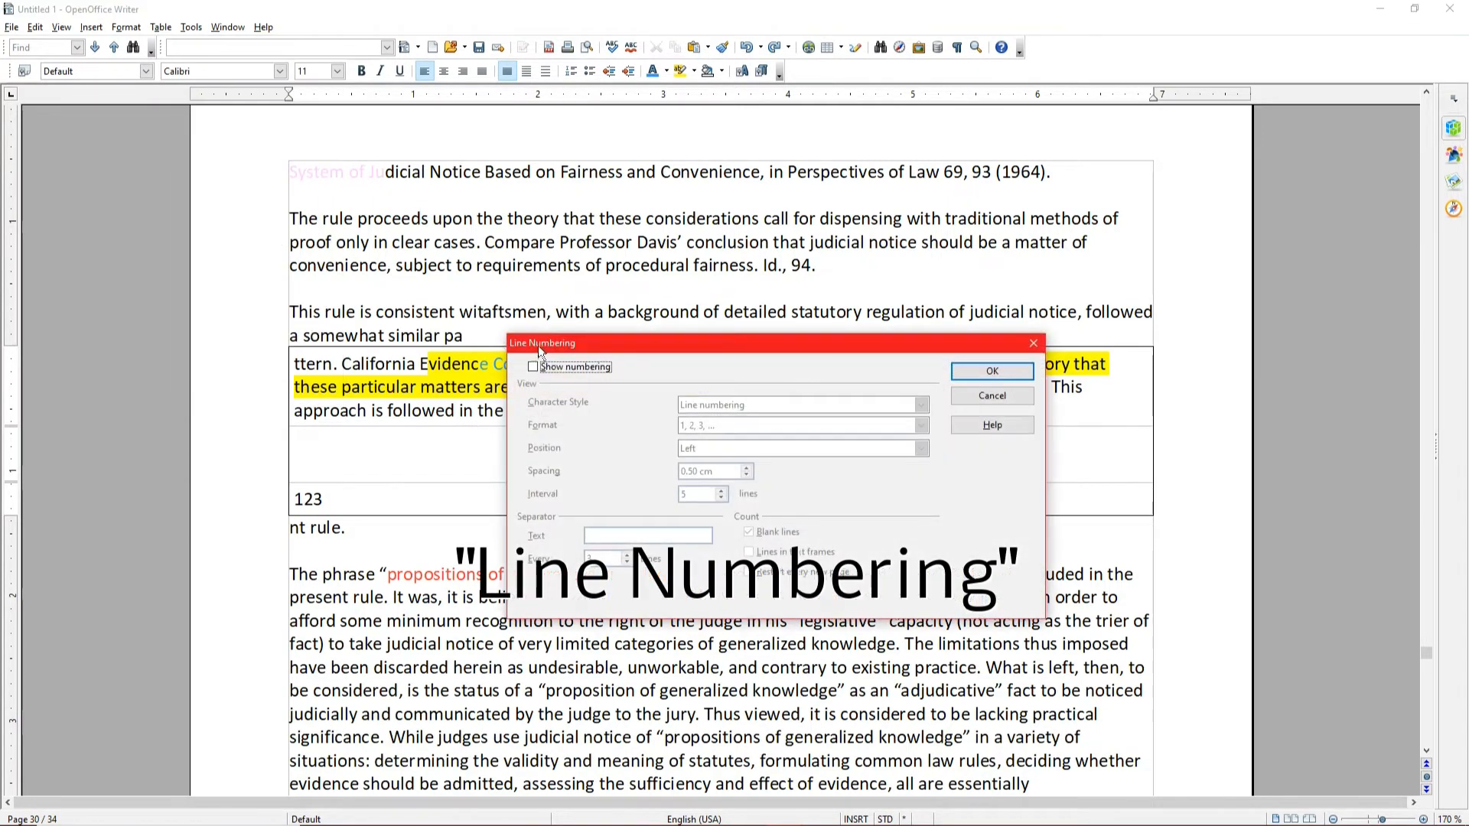
click(528, 366)
click(975, 372)
Change the line numbering format to "A, B, C, ...".
click(192, 28)
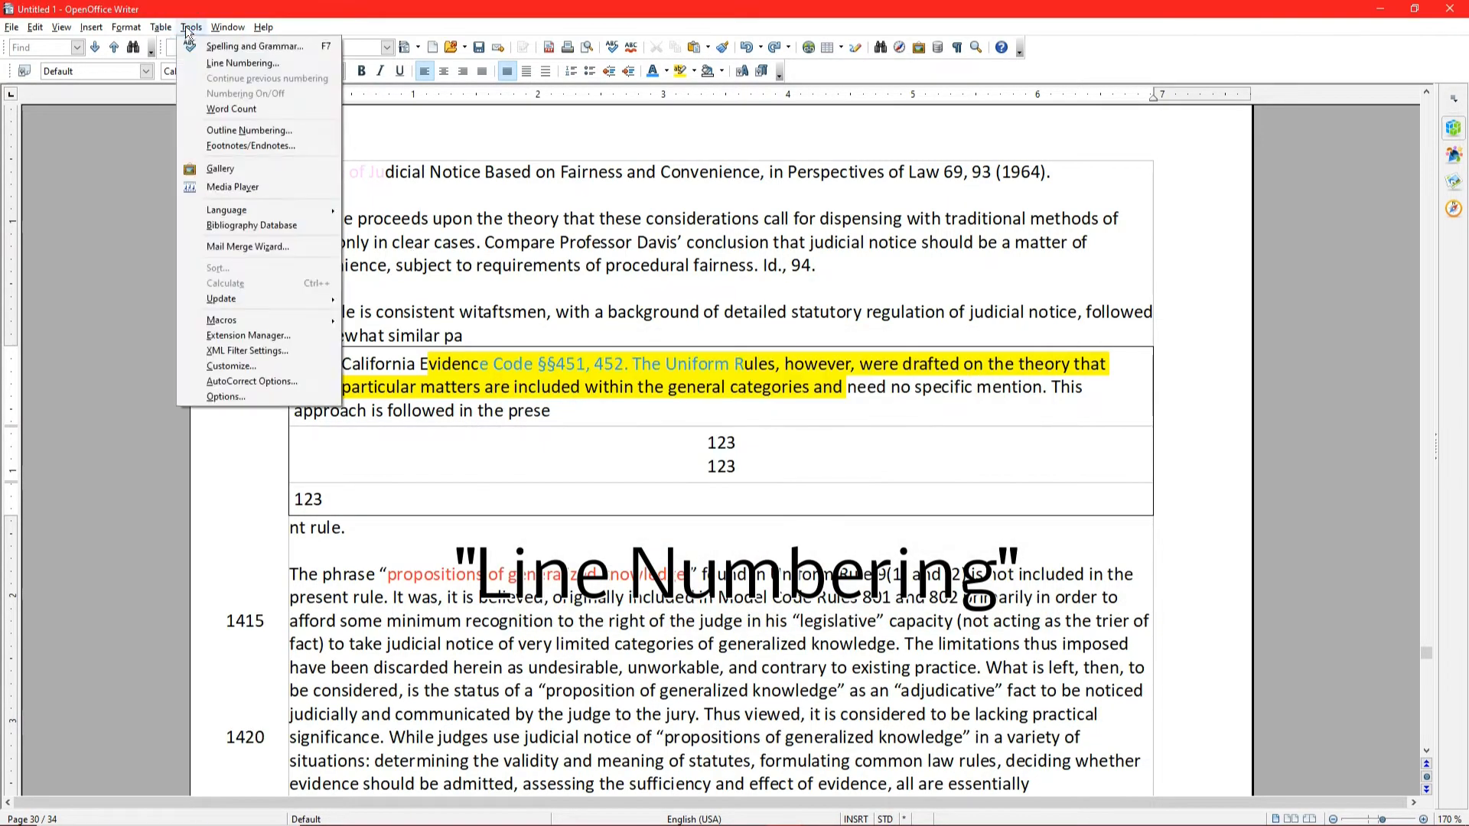
click(201, 56)
click(918, 426)
click(734, 450)
click(992, 371)
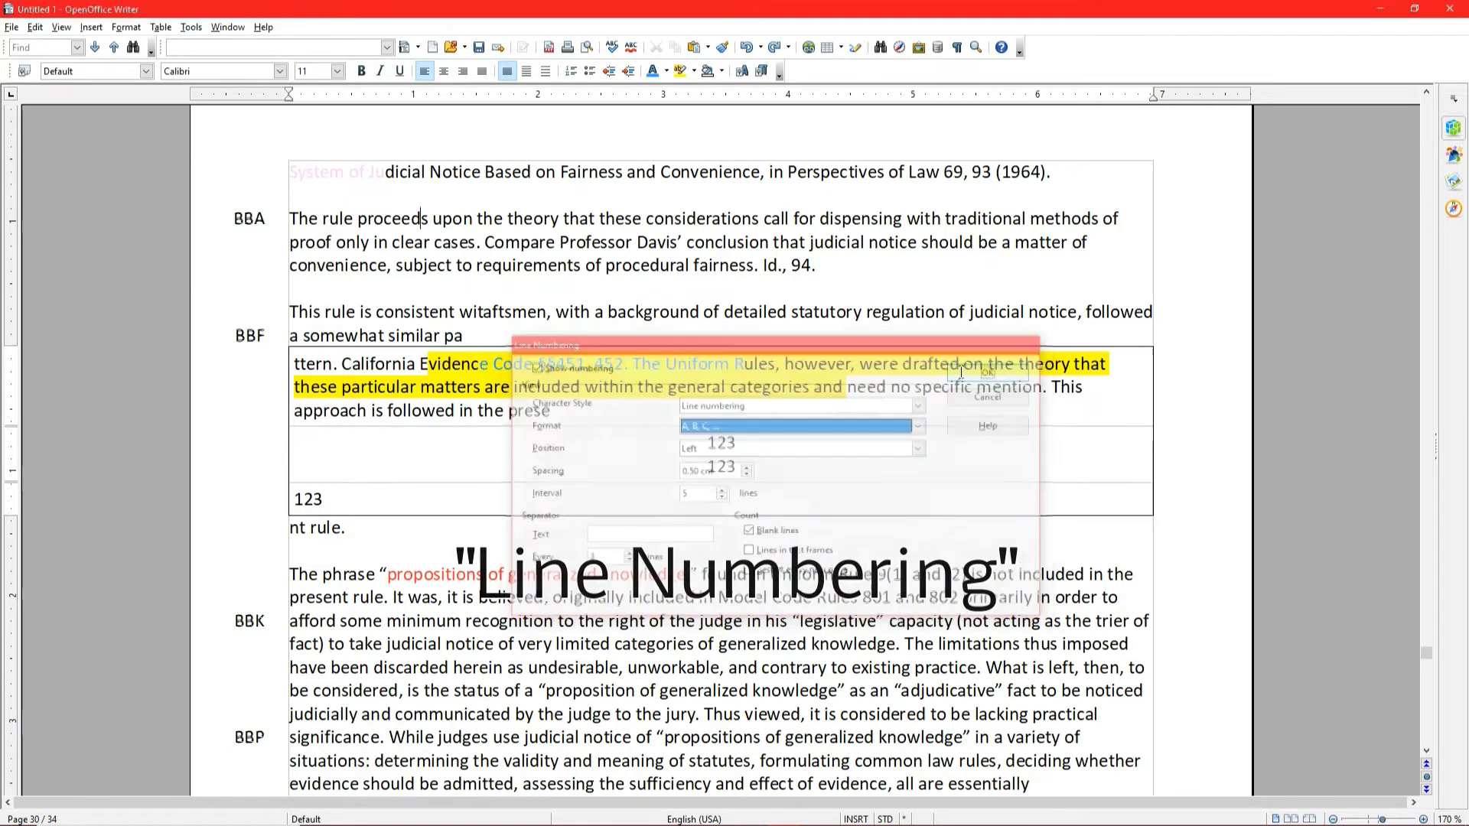
Change the line numbering format to lowercase Roman numerals, "i, ii, iii, ...".
click(191, 27)
click(200, 57)
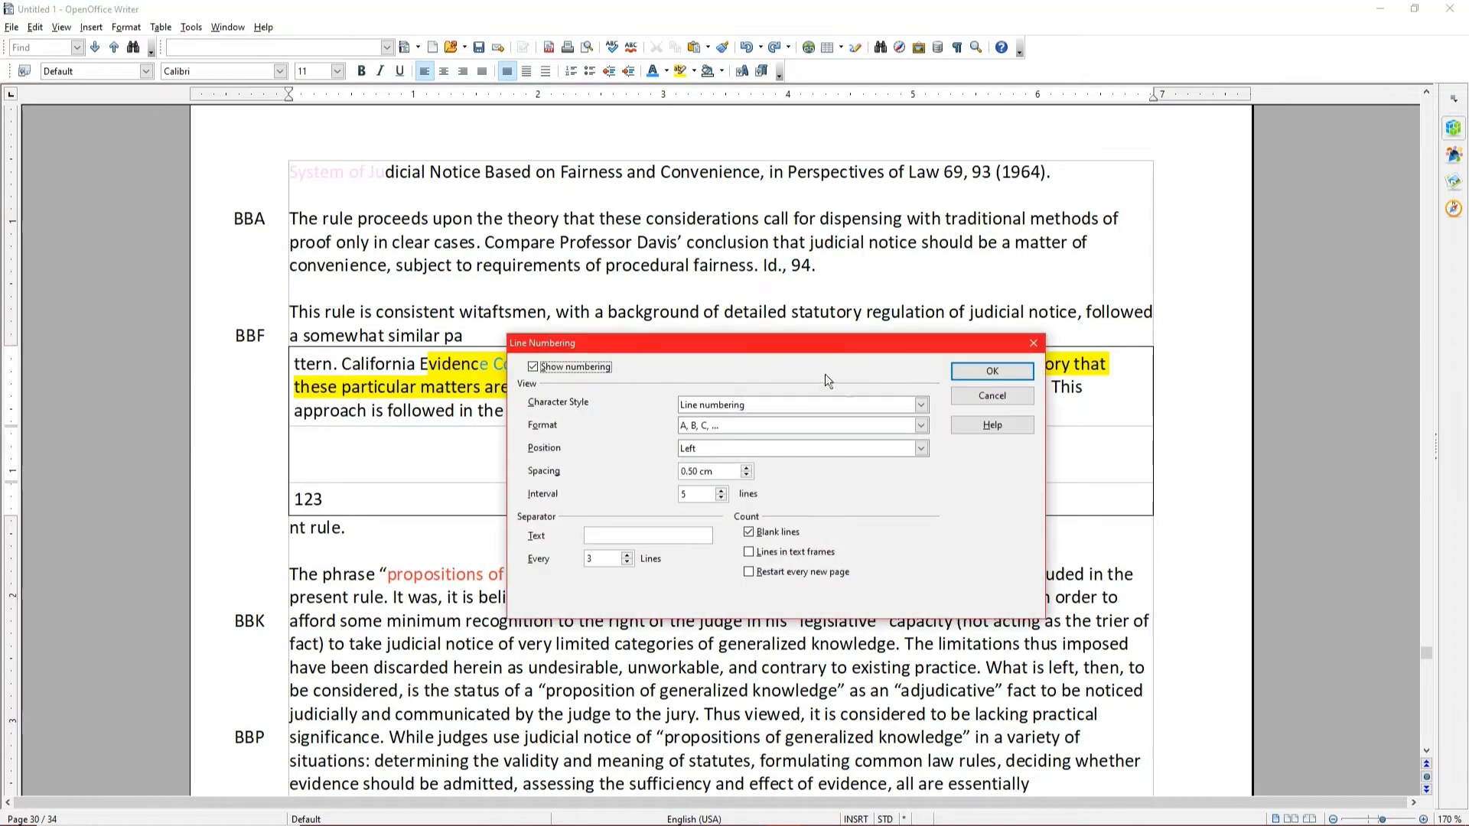
click(922, 426)
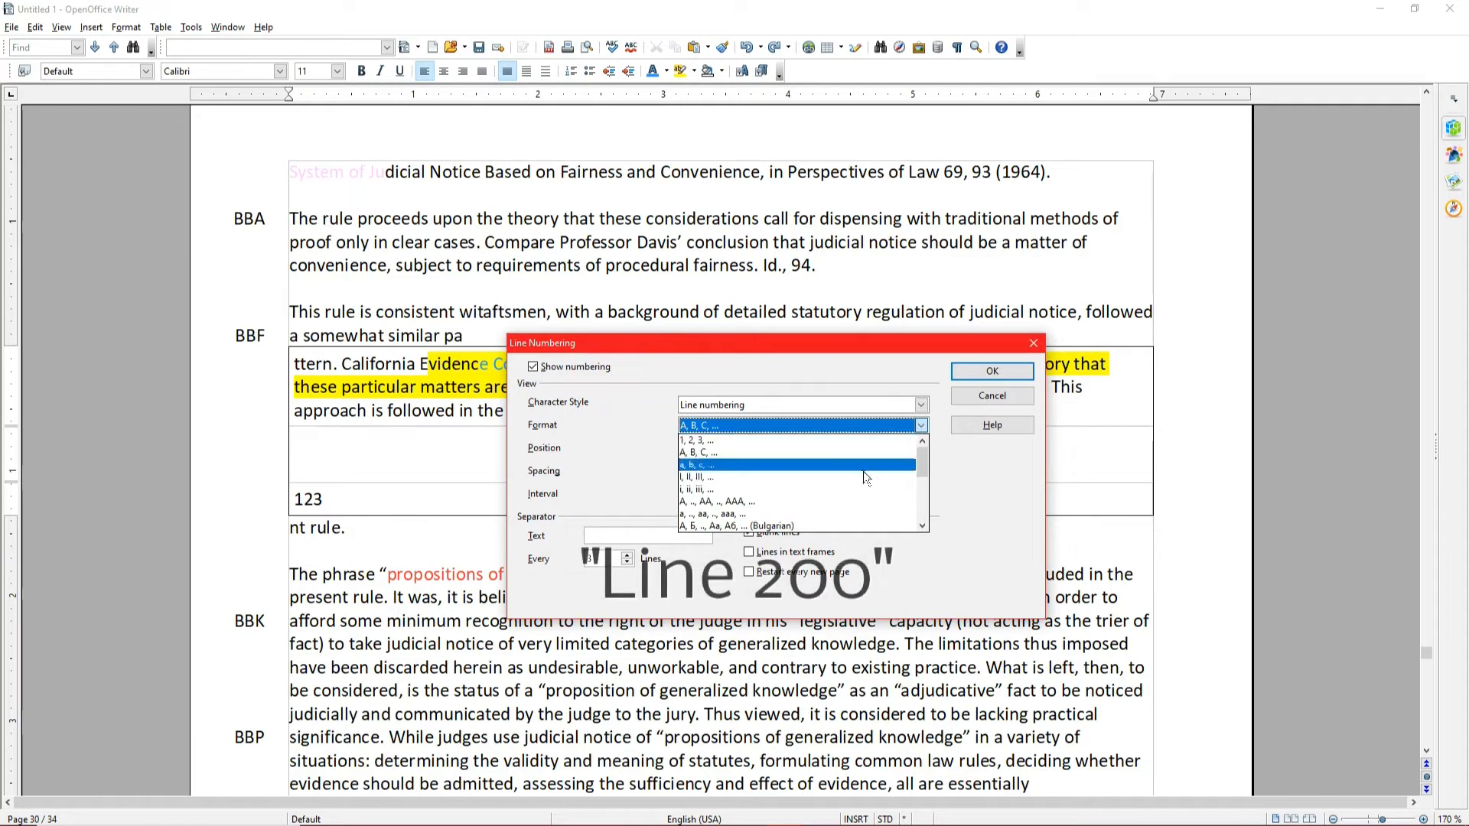
click(861, 477)
key(Return)
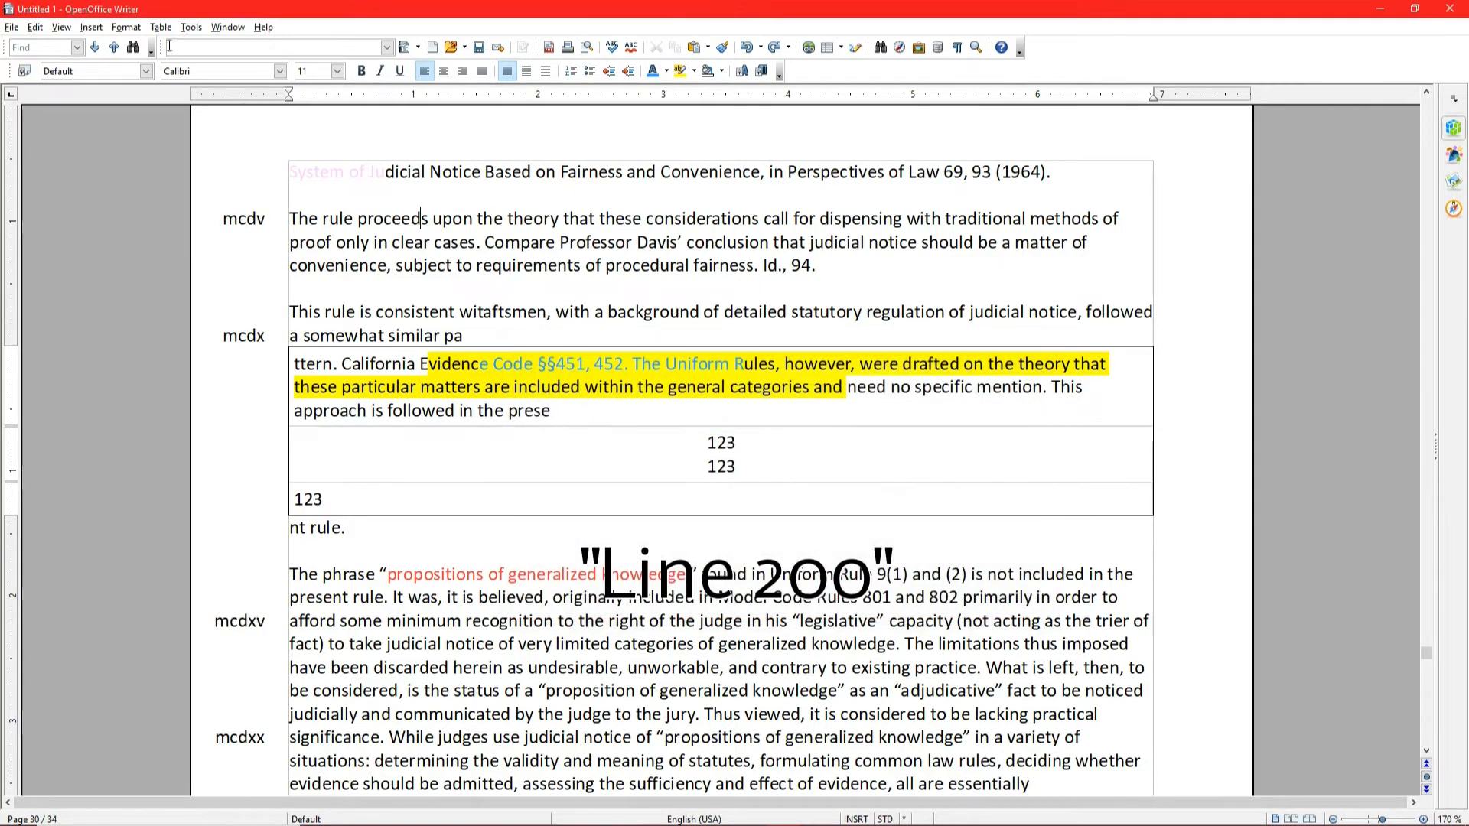
Set the line numbering format to "1, 2, 3, ..." with an interval of 2 lines.
click(192, 27)
click(201, 57)
click(921, 425)
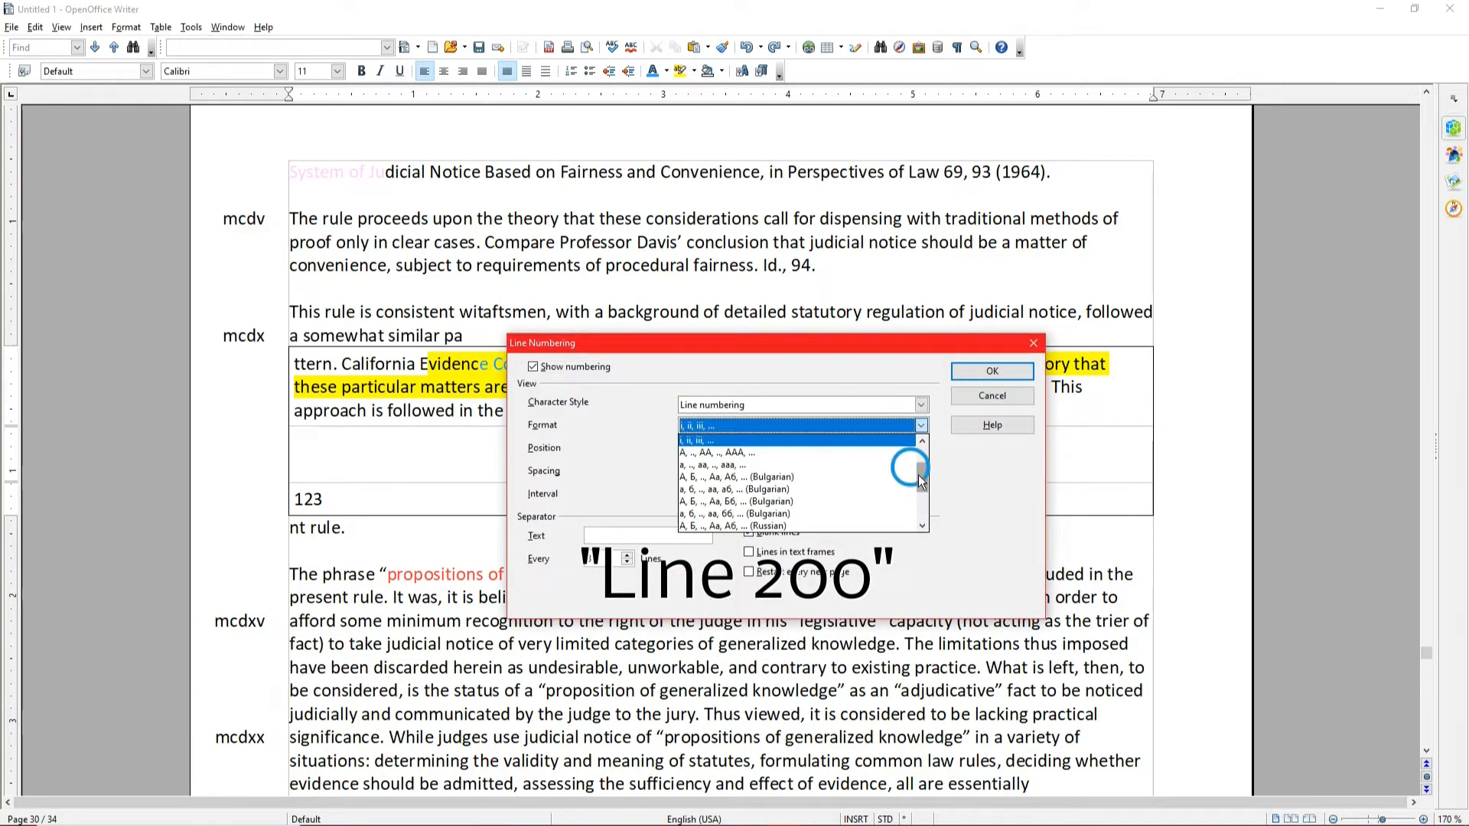
drag(921, 480, 922, 457)
click(888, 440)
click(722, 490)
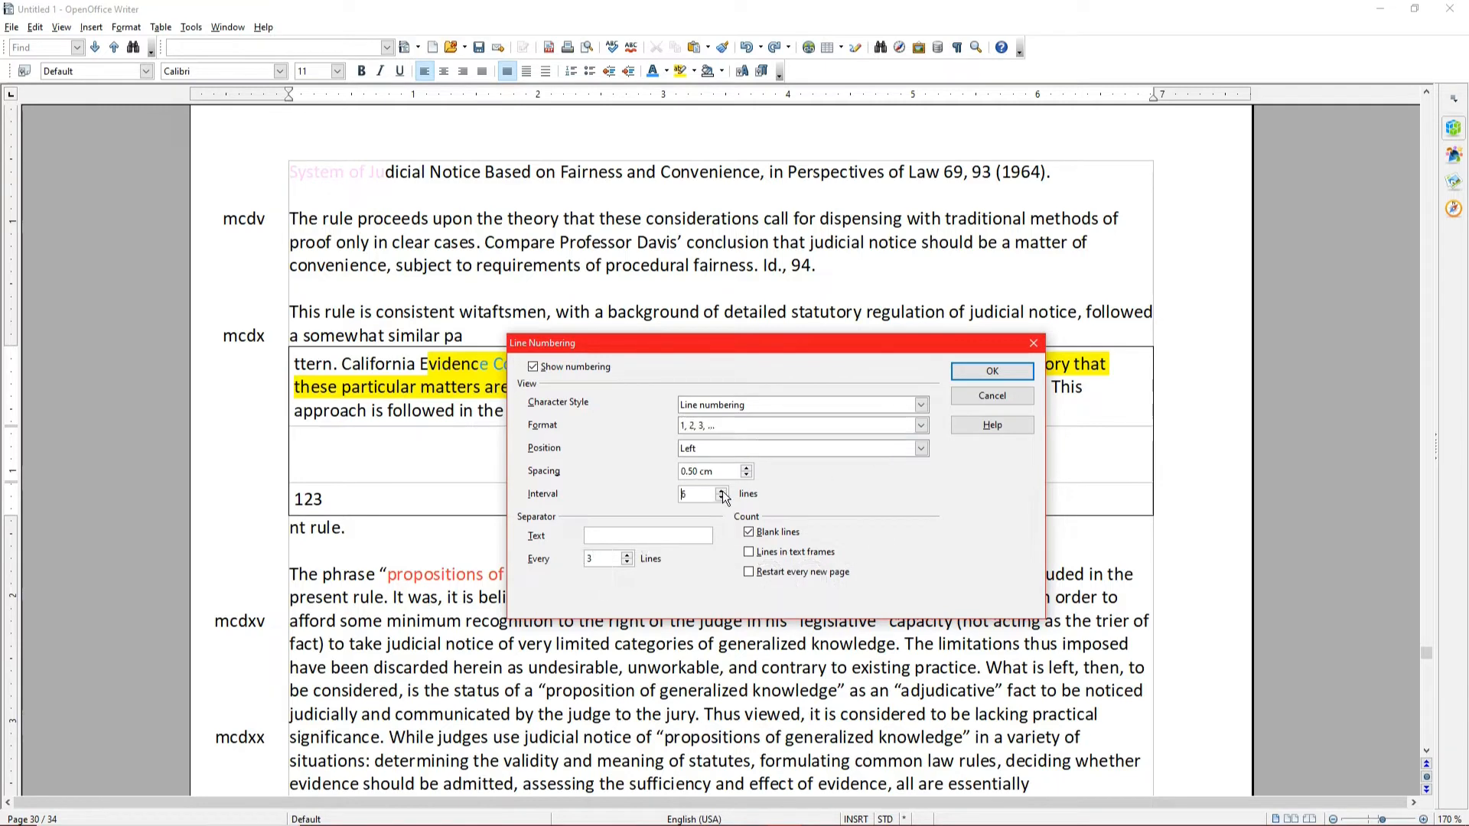
click(723, 498)
click(723, 499)
click(723, 498)
click(965, 369)
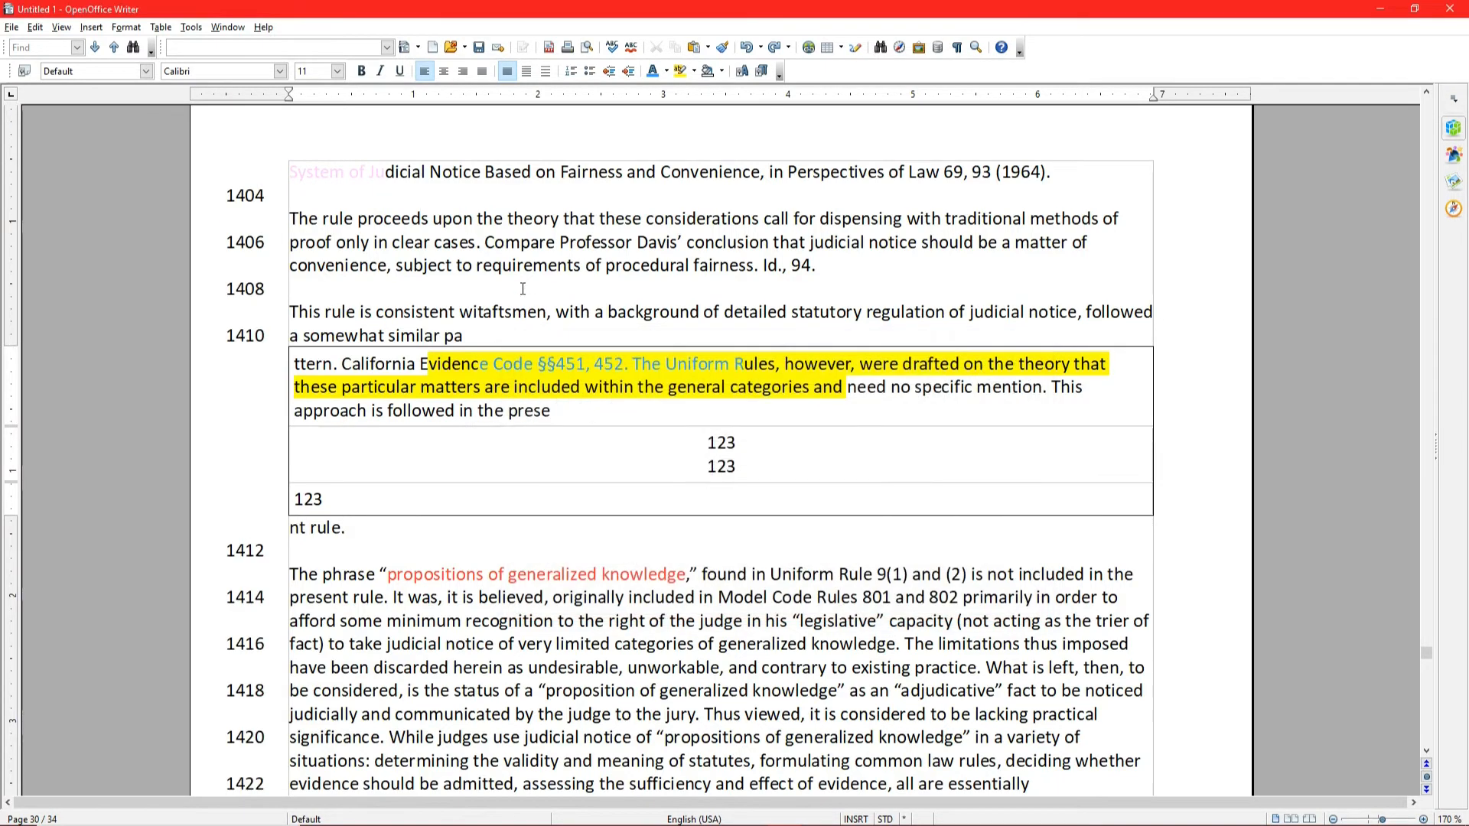
Set the line numbering interval to 1 so every line gets a number, and check the numbers in the margin.
click(167, 28)
click(200, 56)
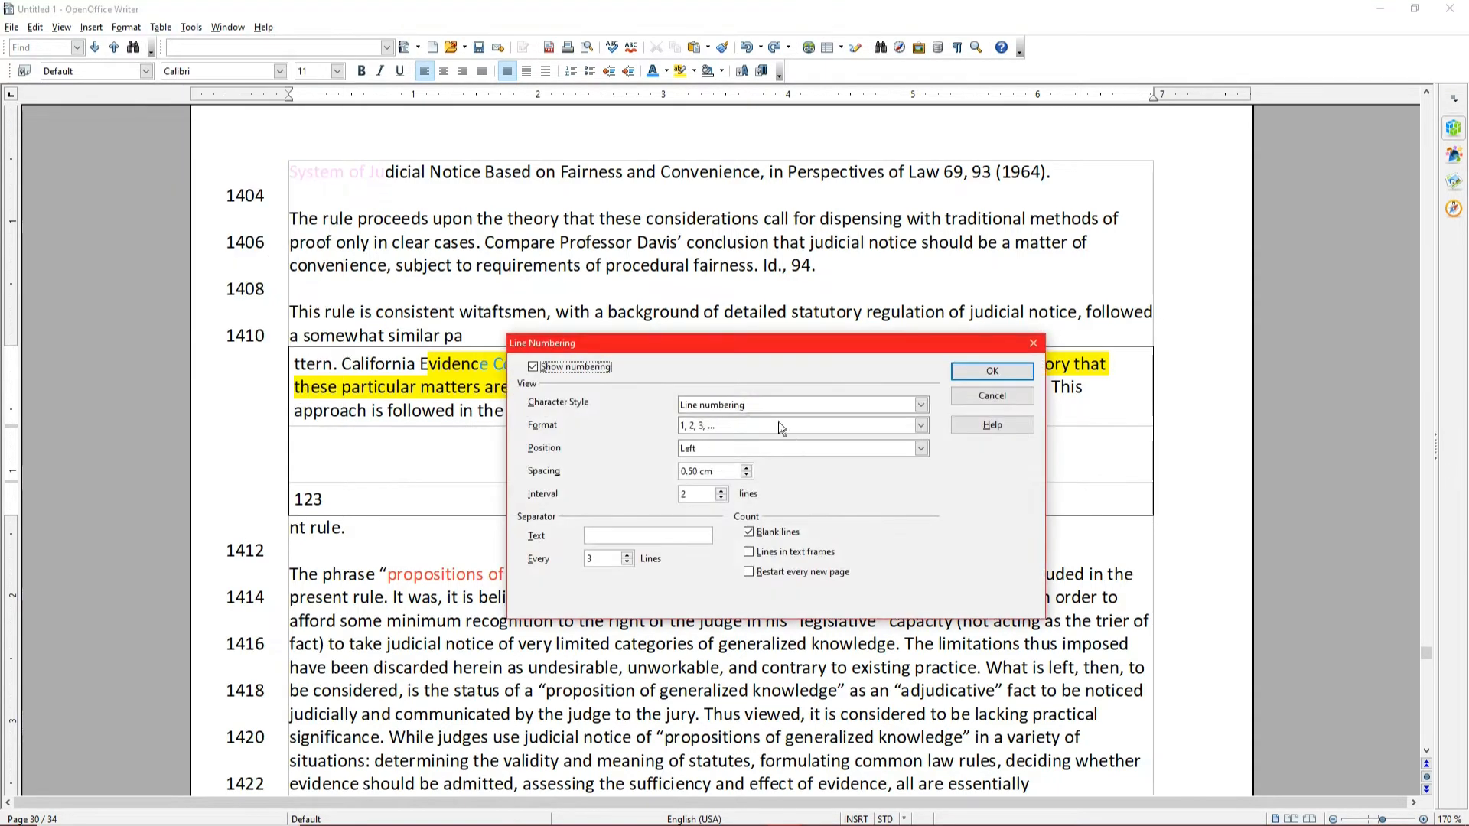
click(721, 492)
click(723, 498)
click(987, 371)
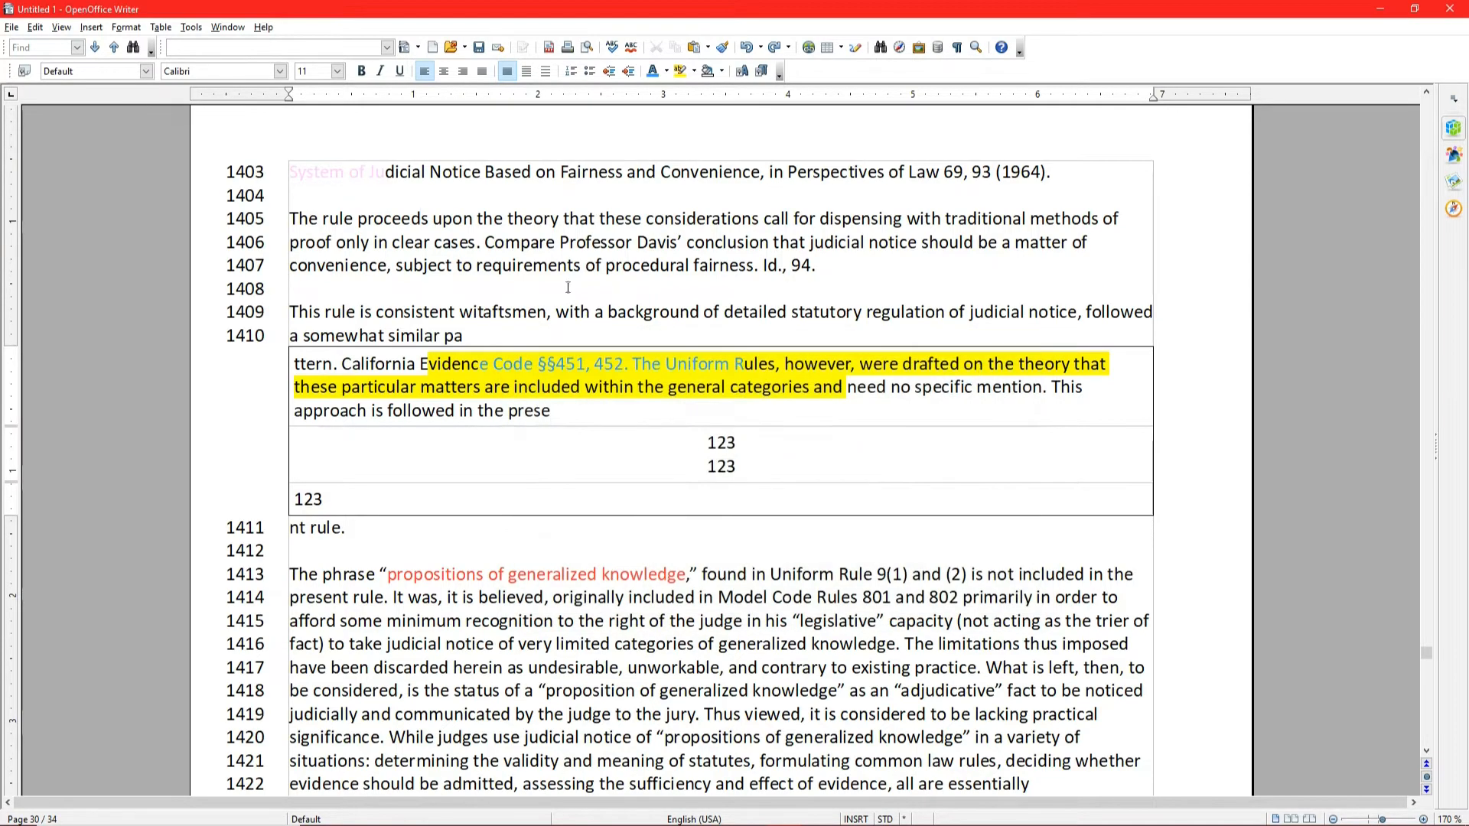
scroll(568, 283, down, 5)
scroll(568, 285, up, 3)
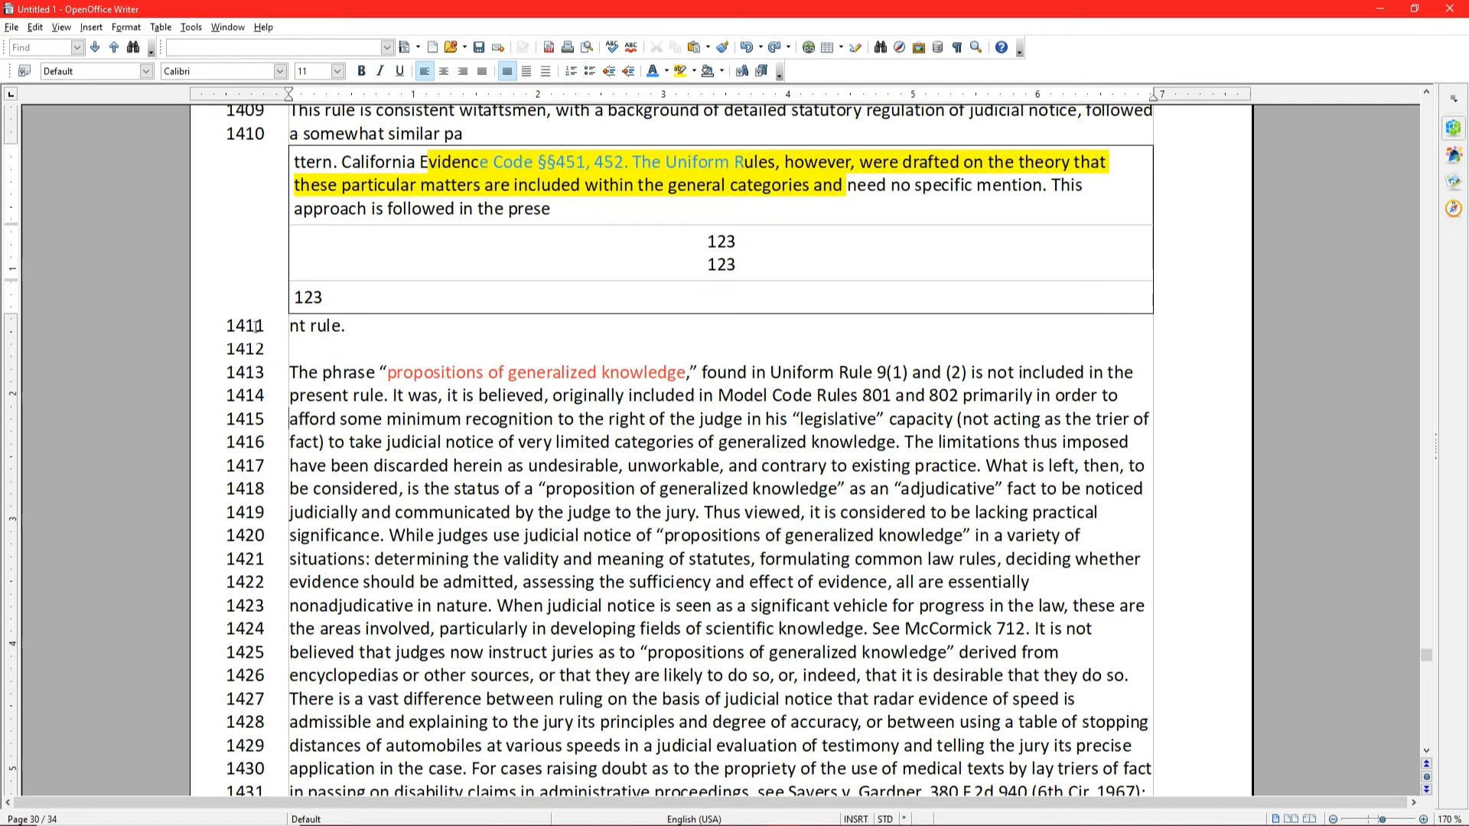
click(92, 27)
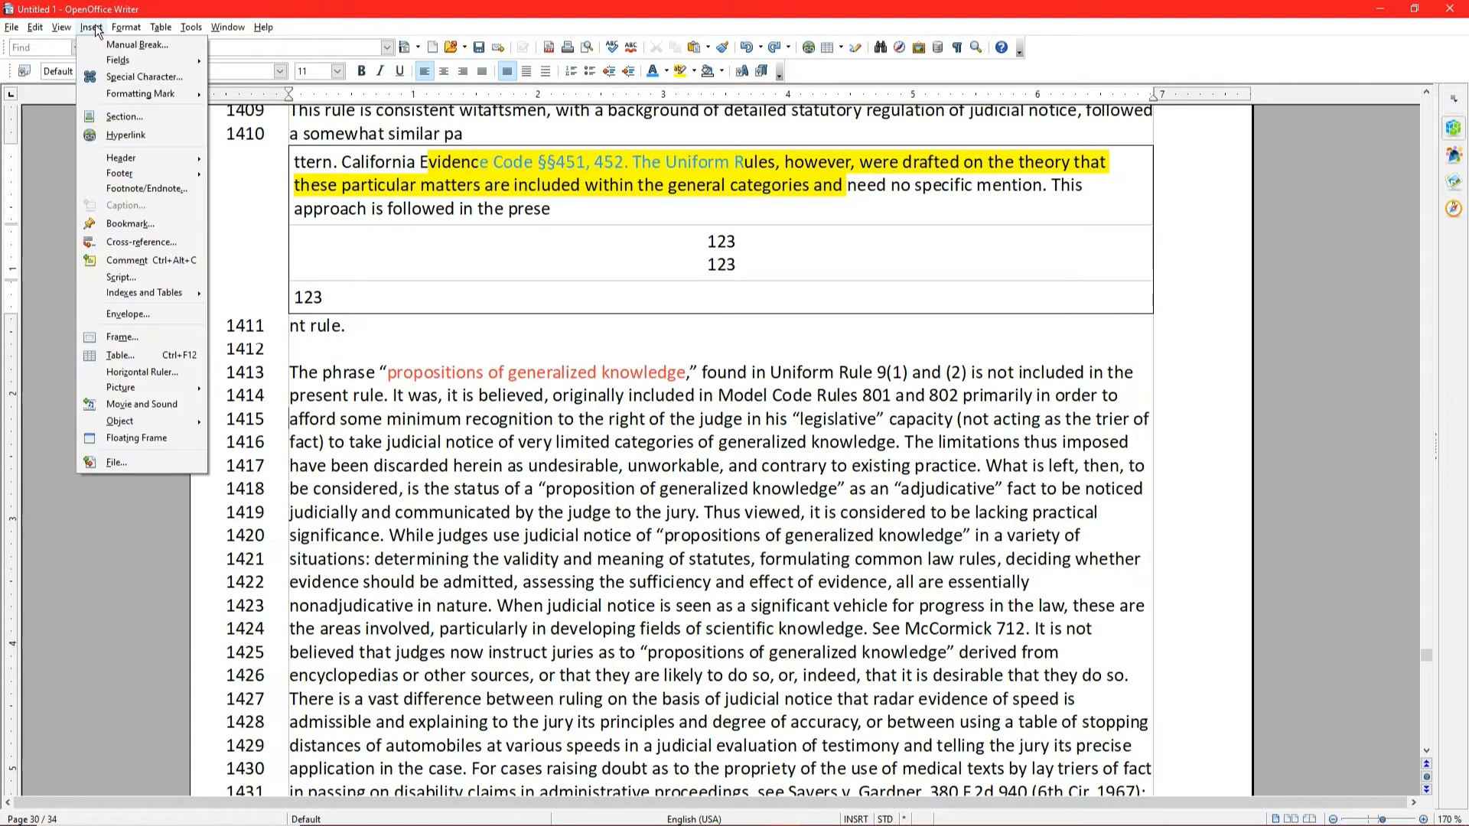
click(118, 117)
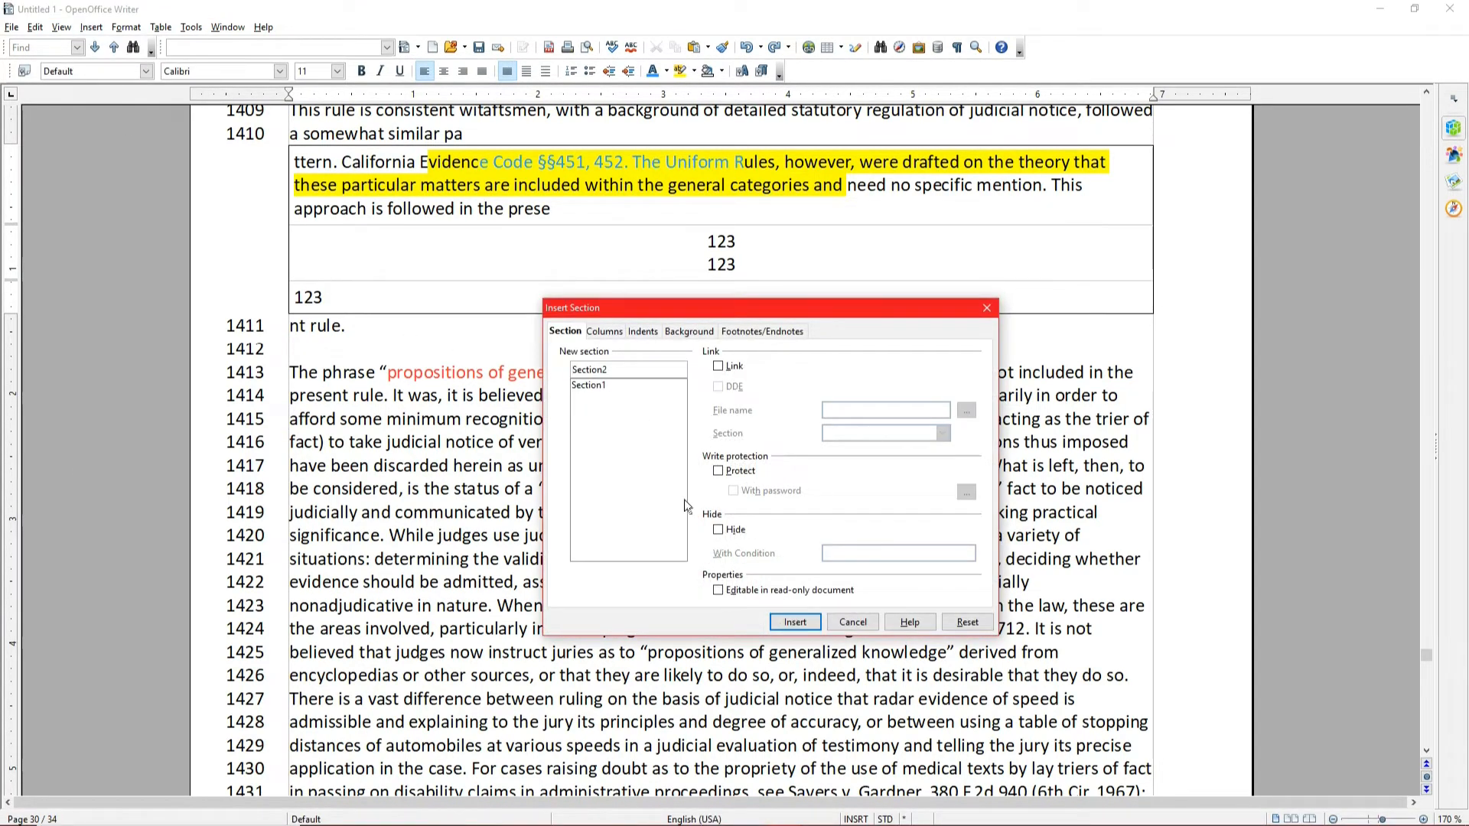
click(790, 624)
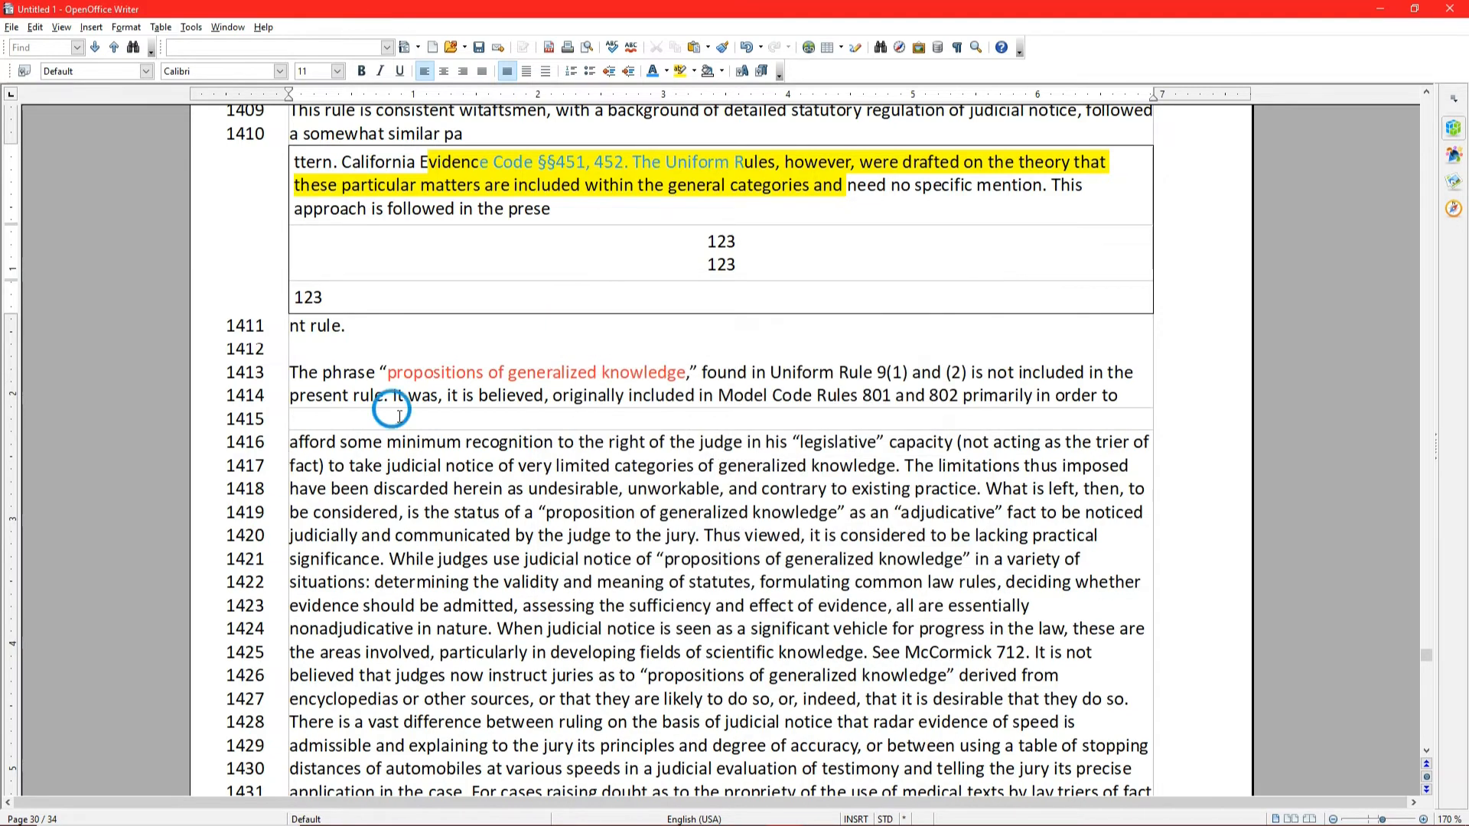
text(1111111111111)
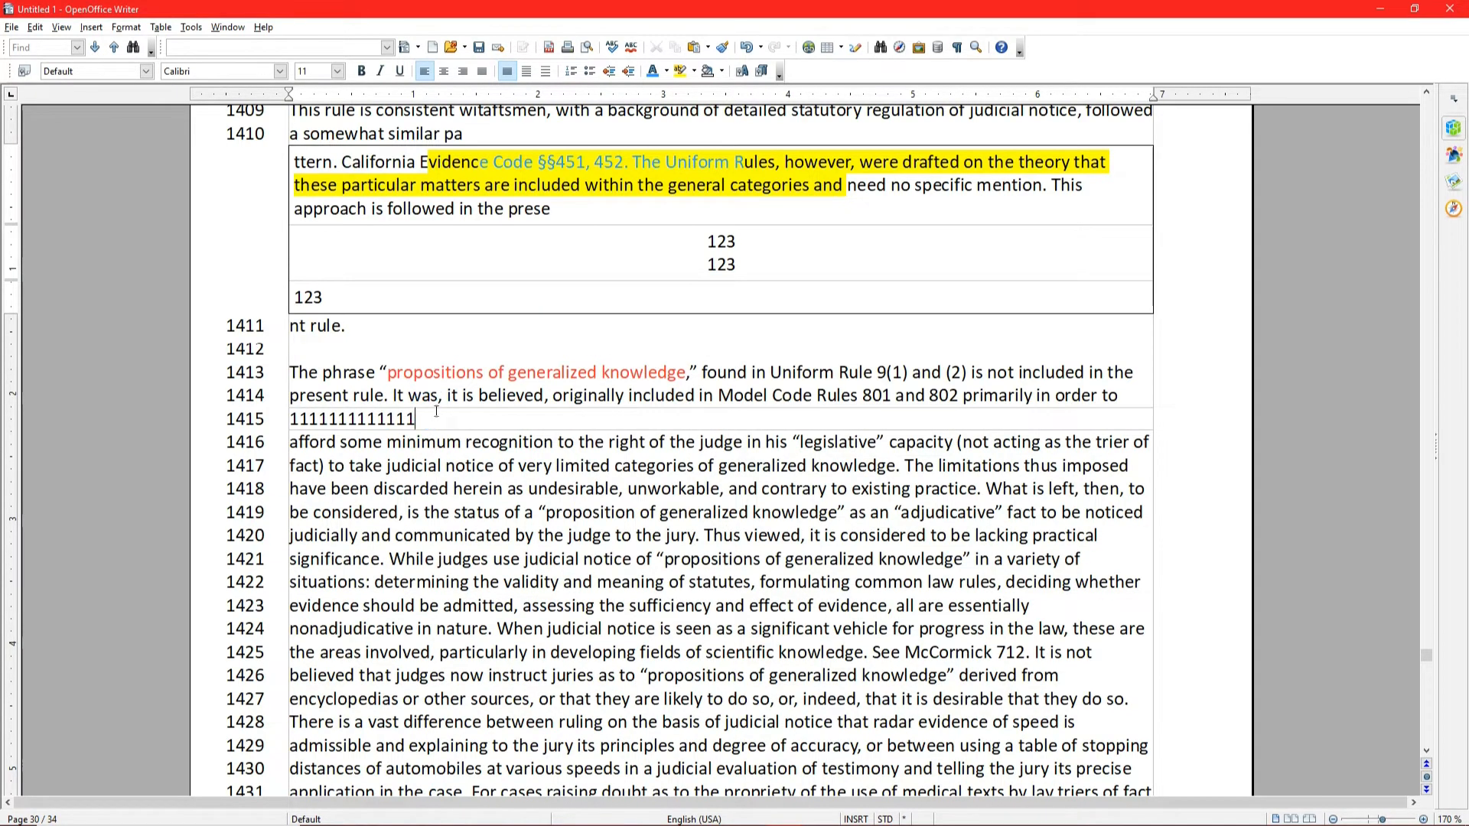
key(Return)
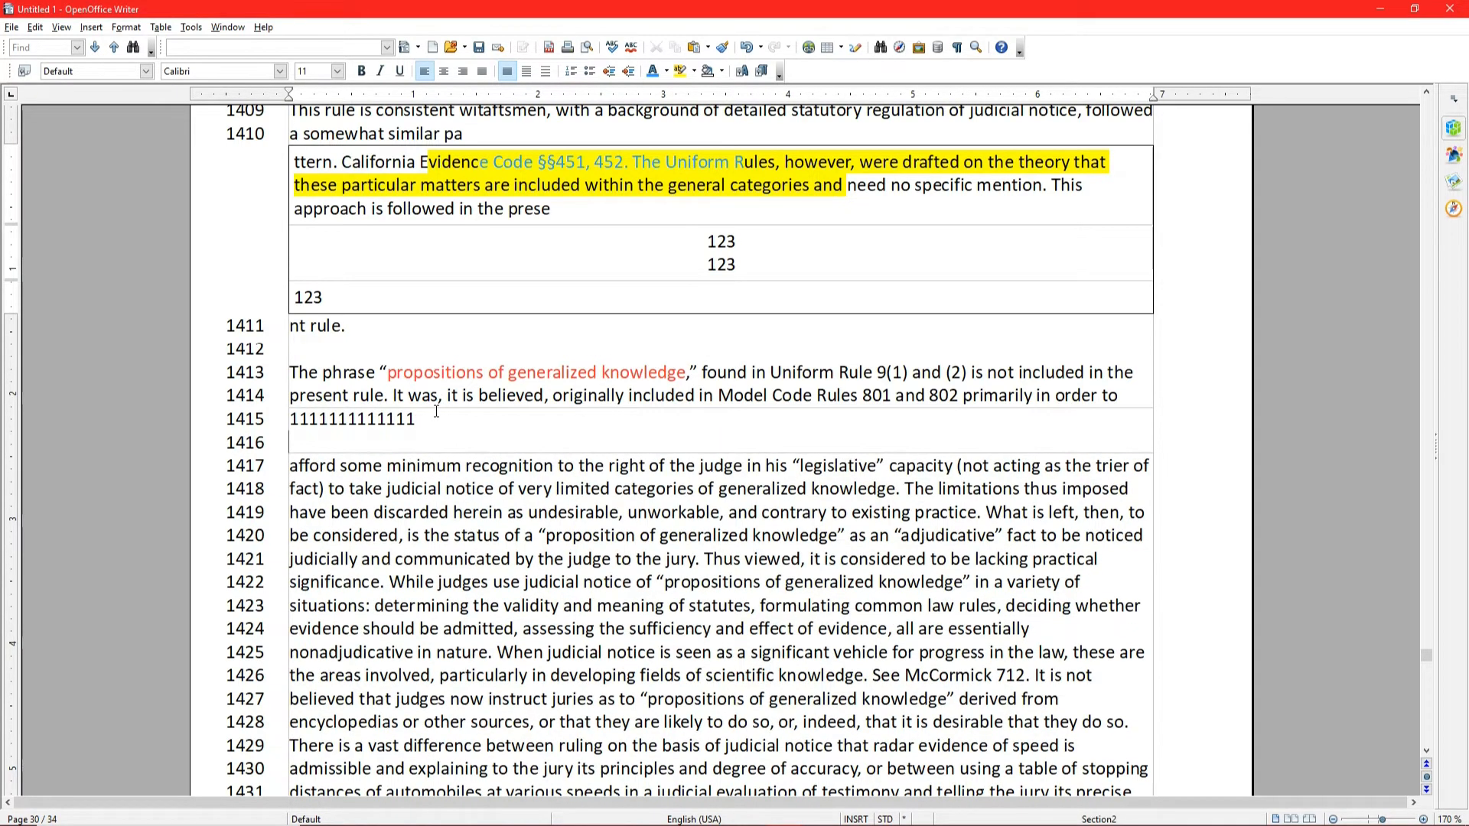
text(555555555555)
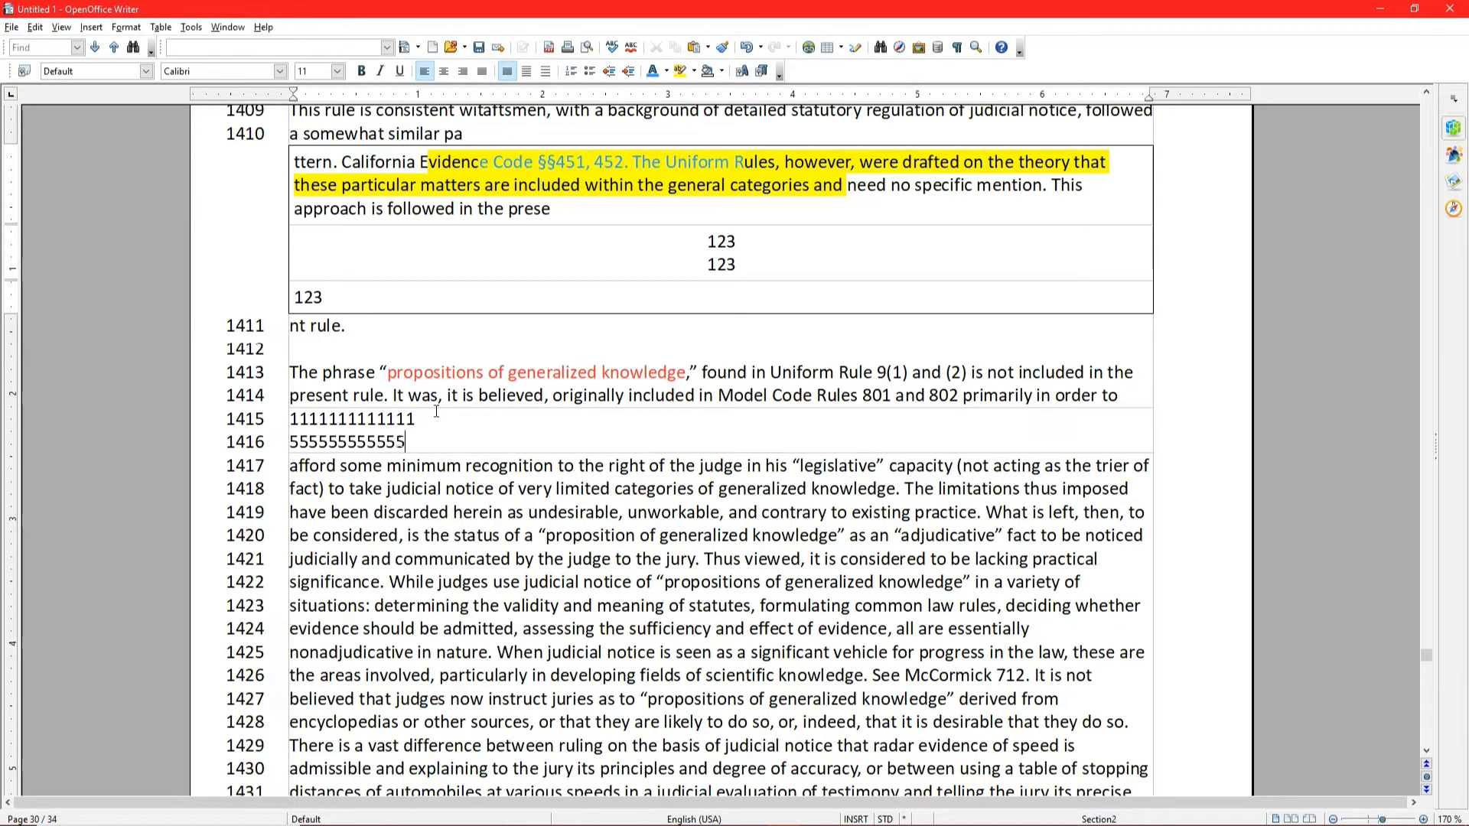
key(Return)
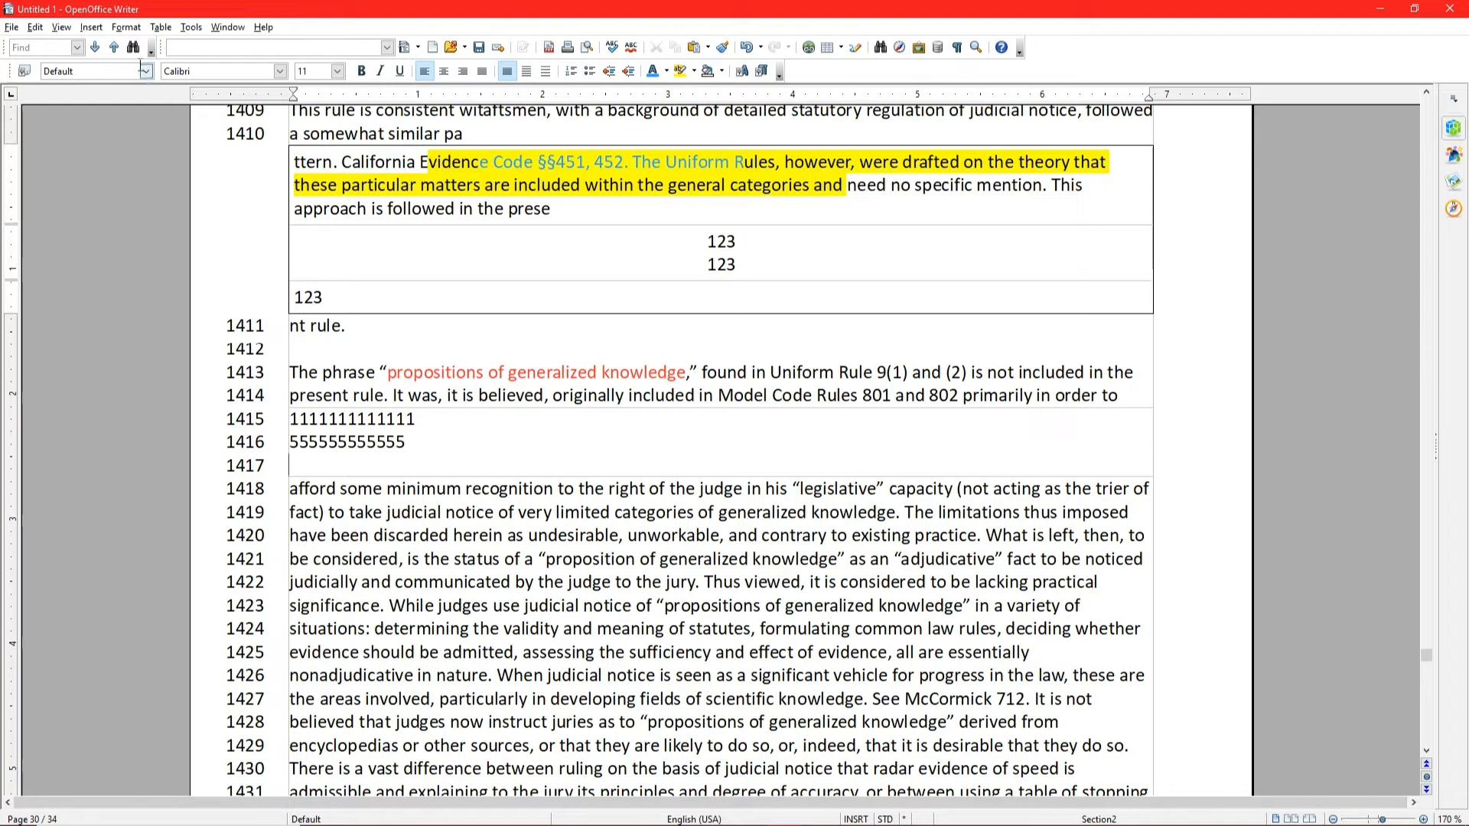
click(92, 27)
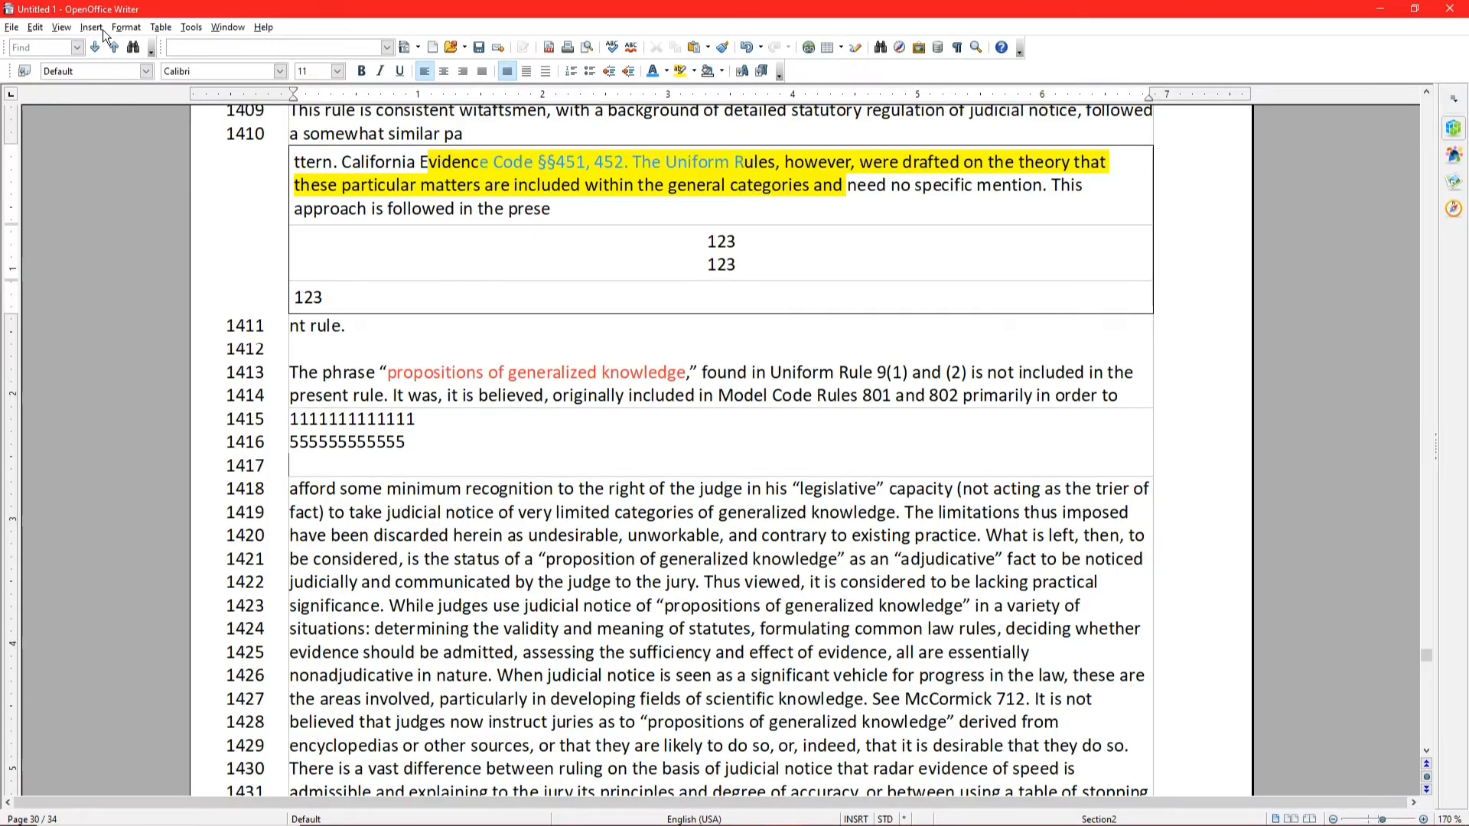
click(100, 28)
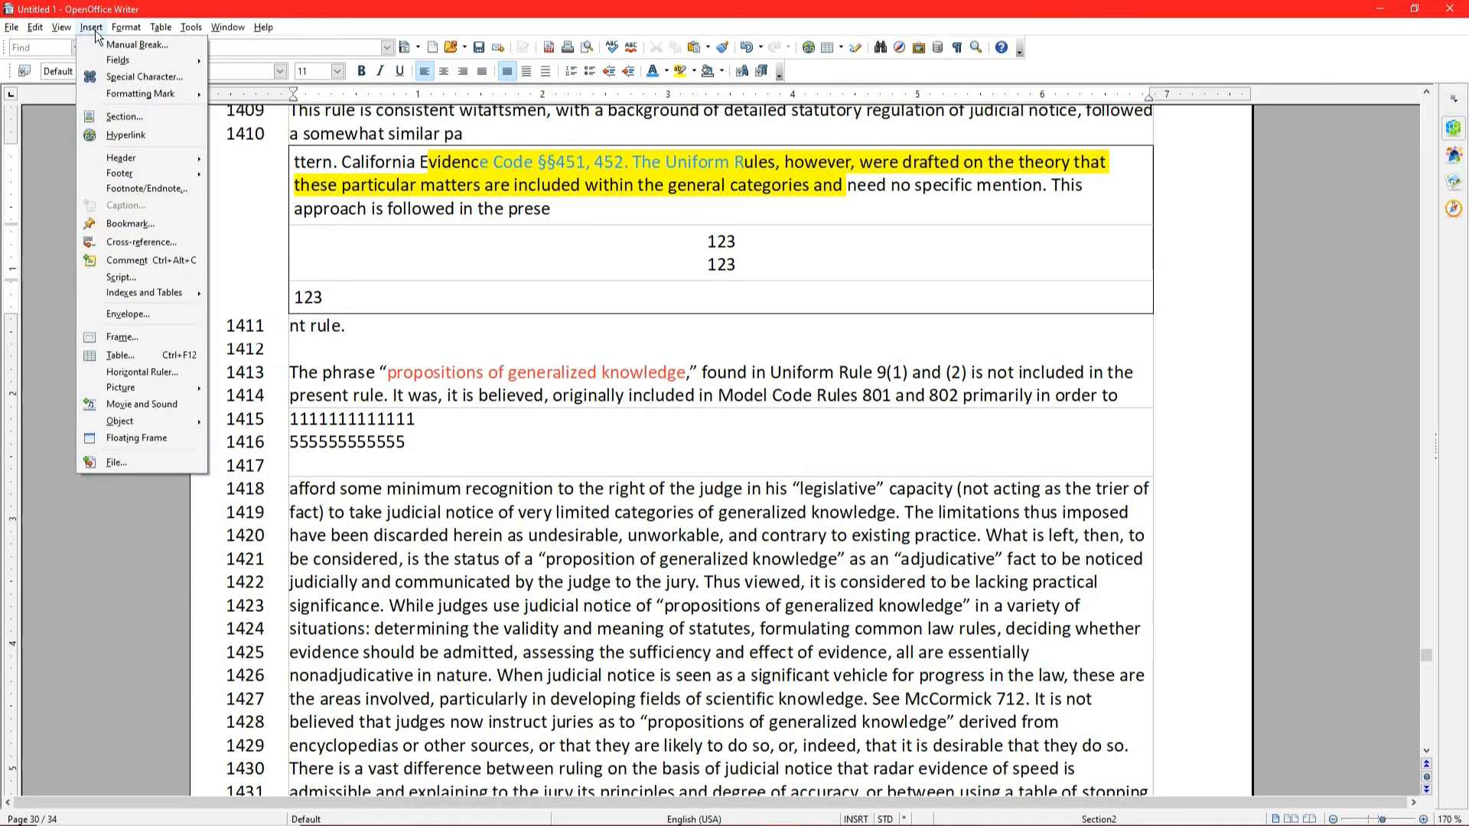
click(125, 117)
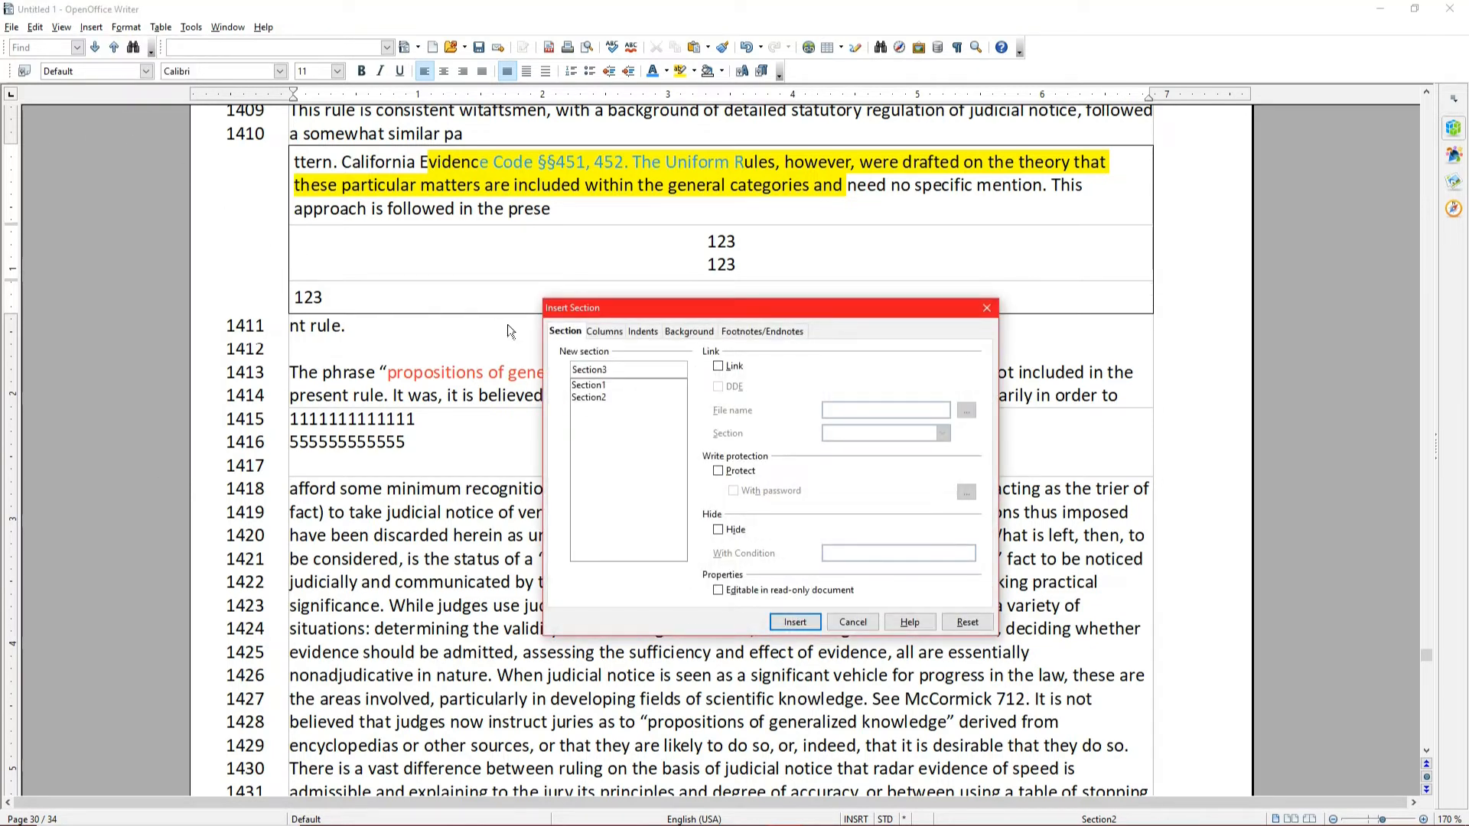
click(600, 332)
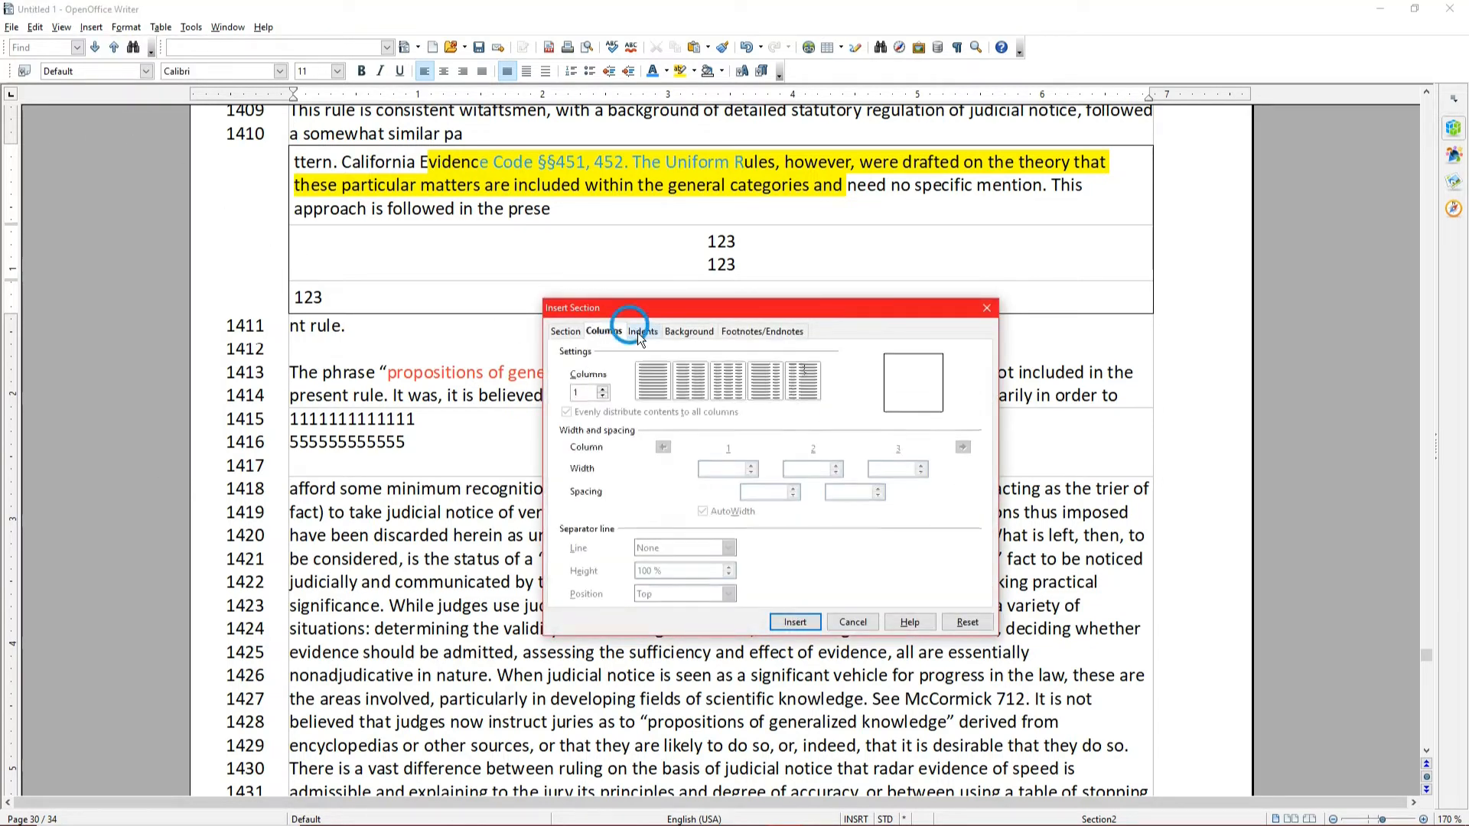
click(640, 332)
click(688, 336)
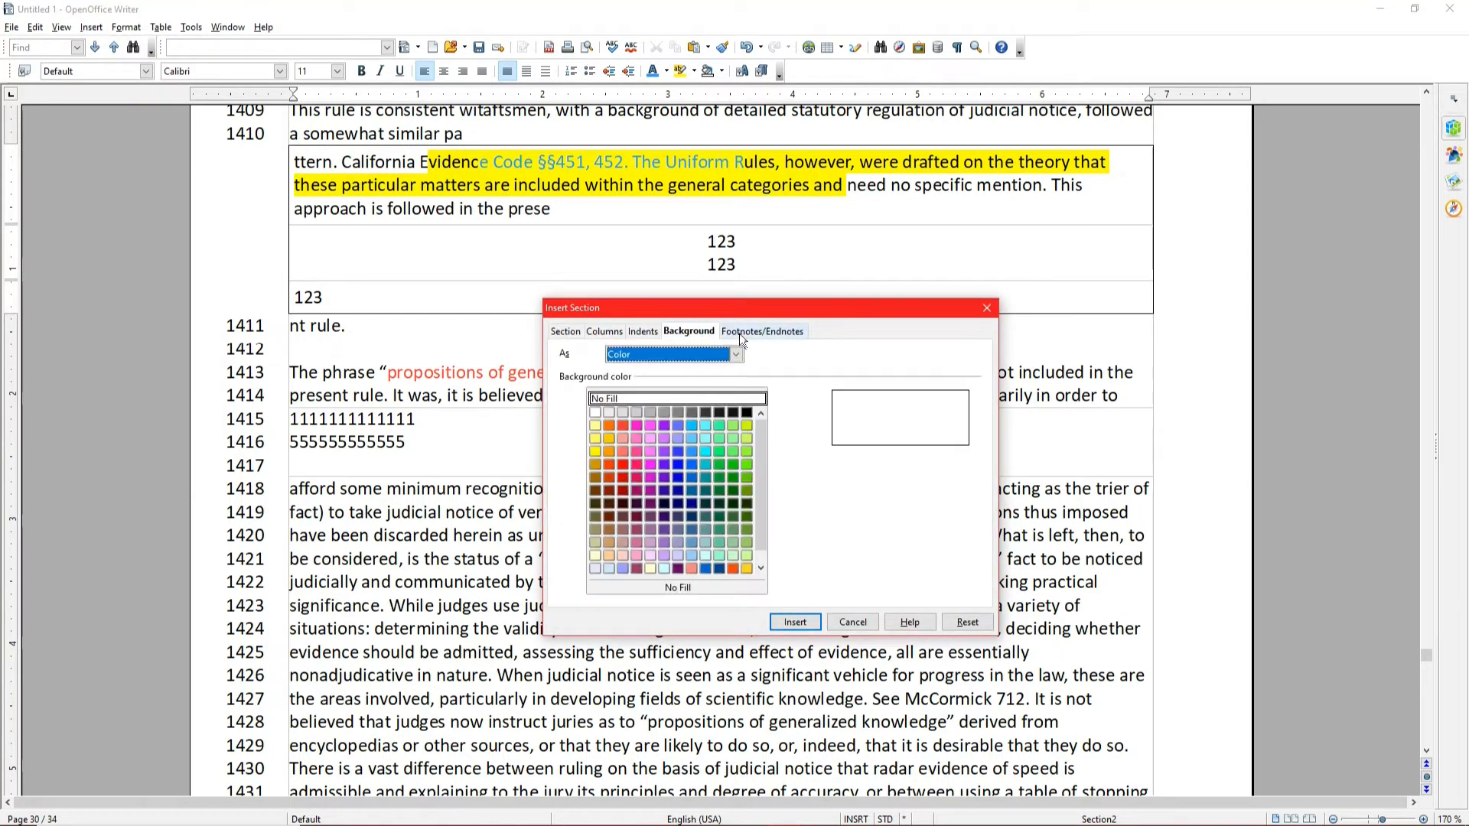
click(566, 332)
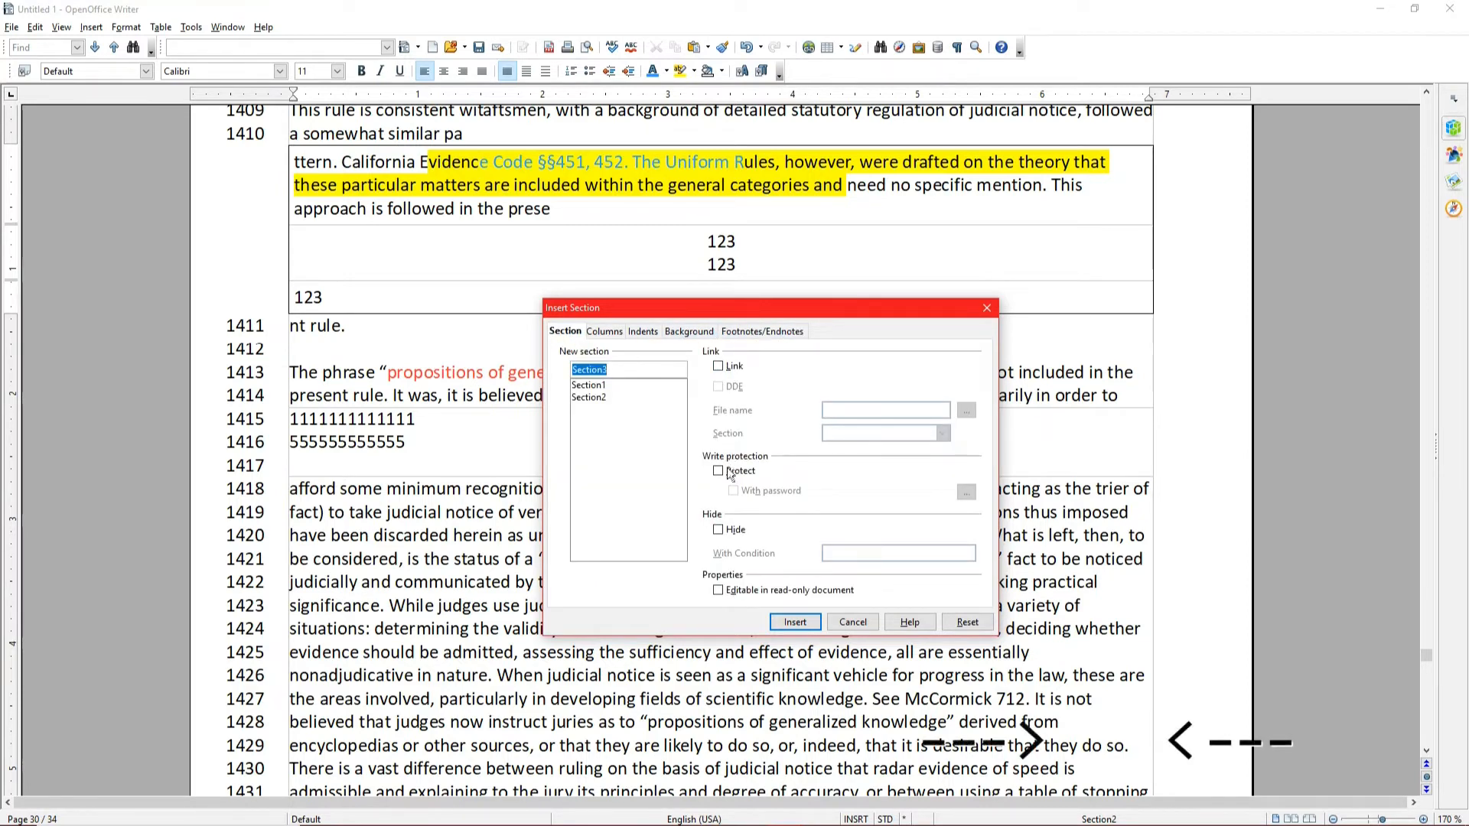
click(795, 622)
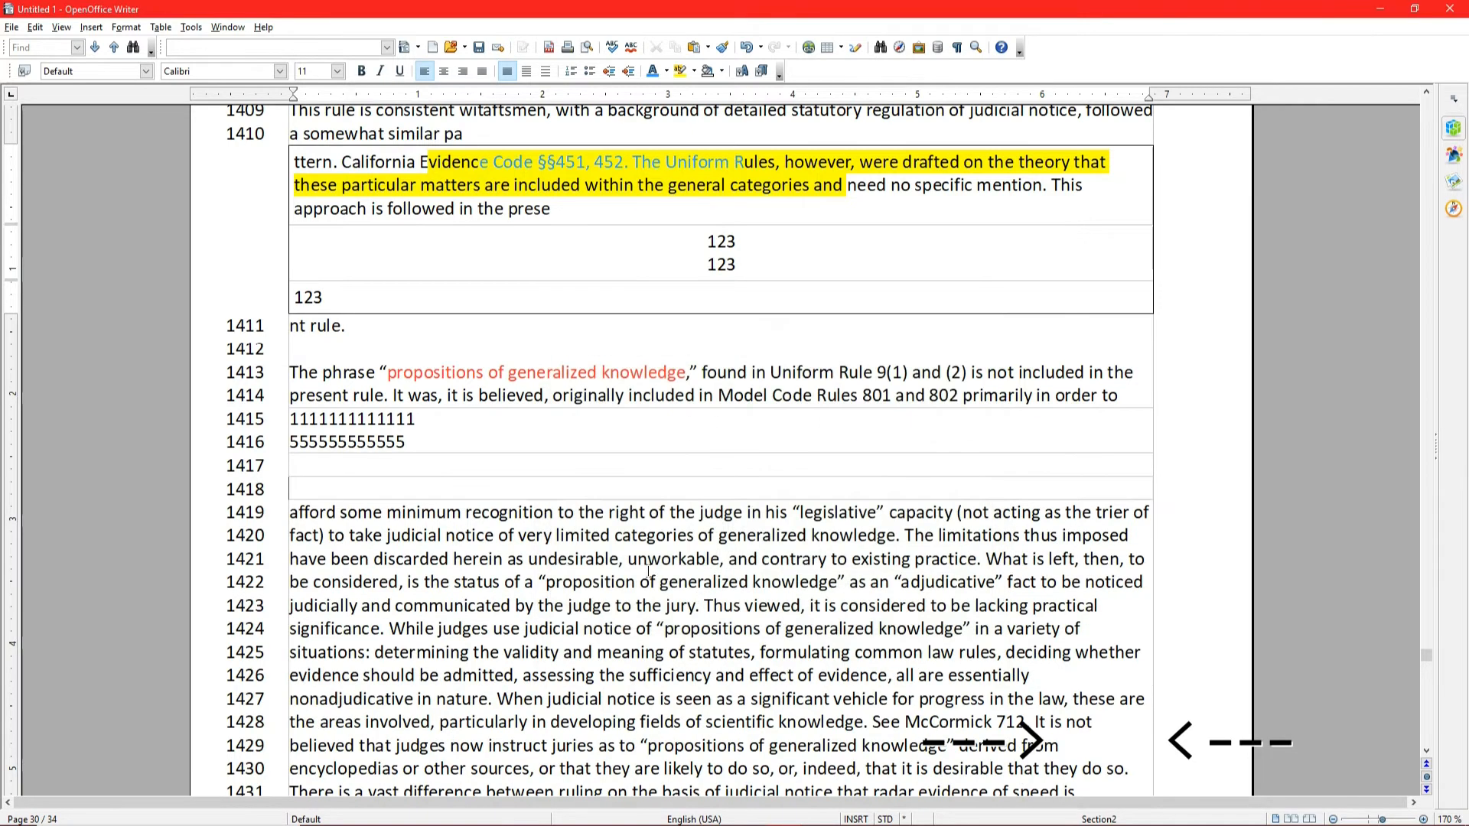
text(aaaaaaaaaaaa)
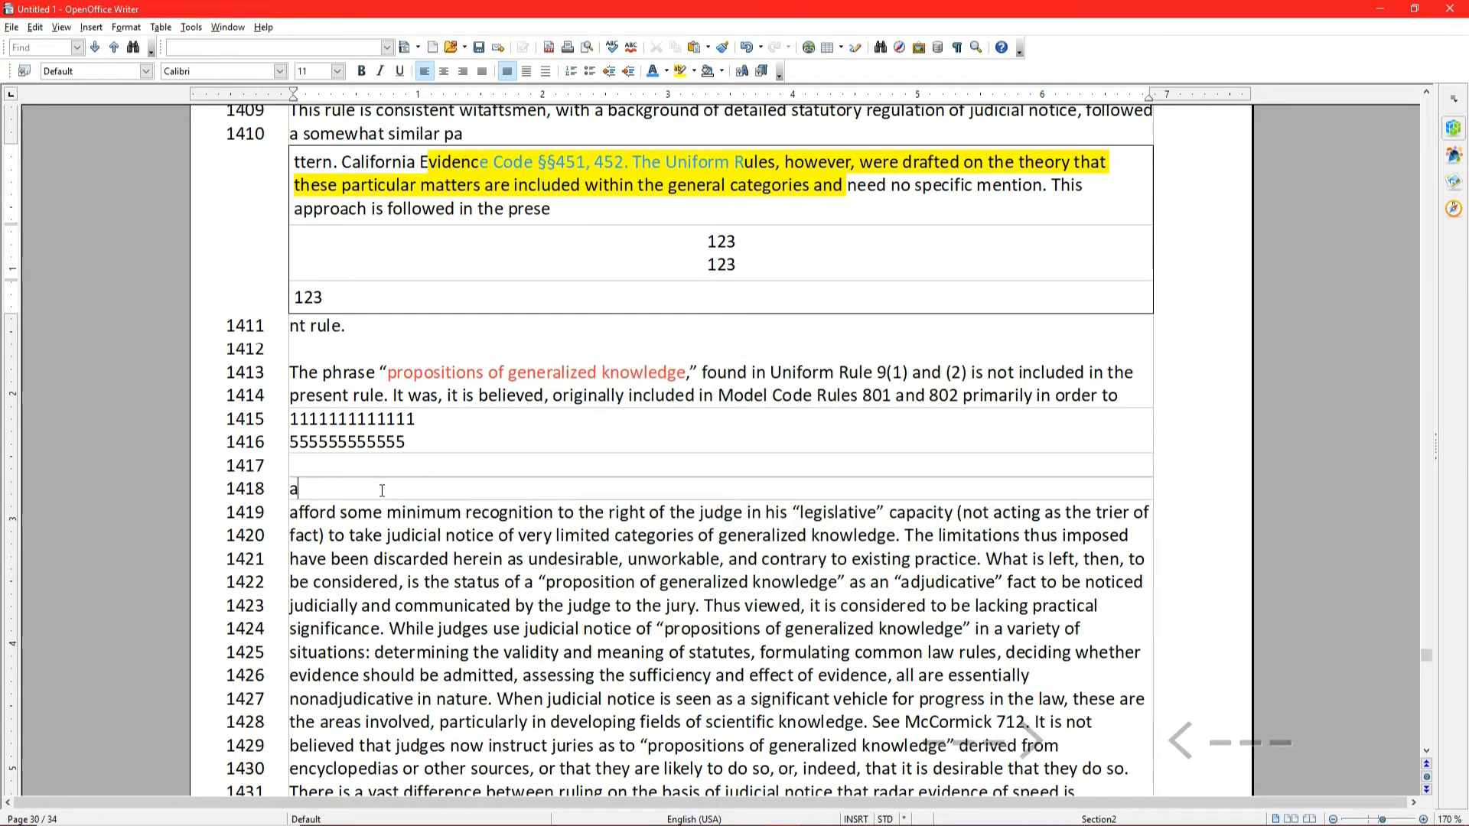
click(398, 512)
click(403, 457)
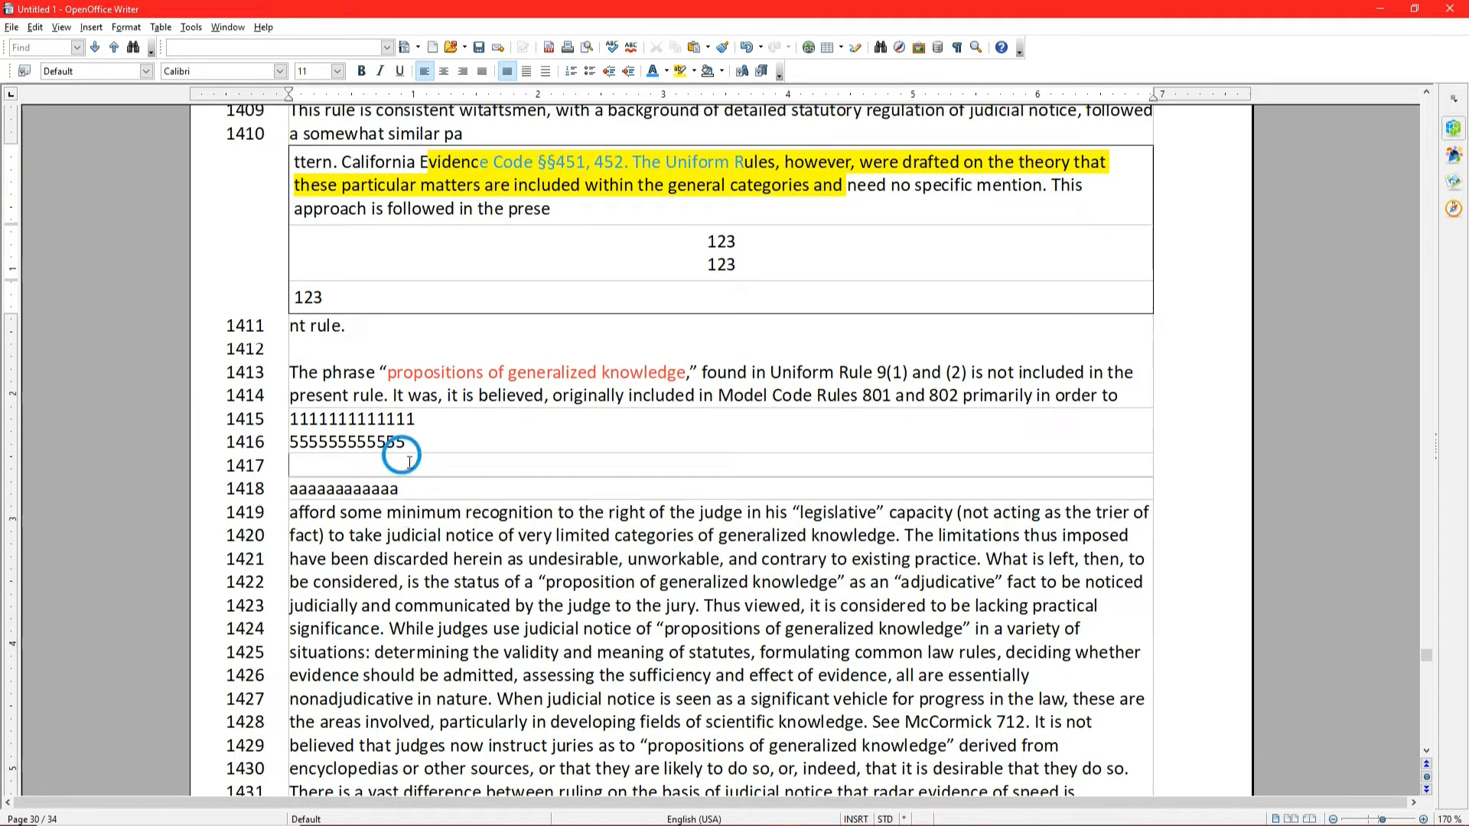
Enter "ddddddddddddddd" in the empty section line and highlight it together with the "aaaaaaaaaaaa" line in yellow.
text(ddddddddddddddd)
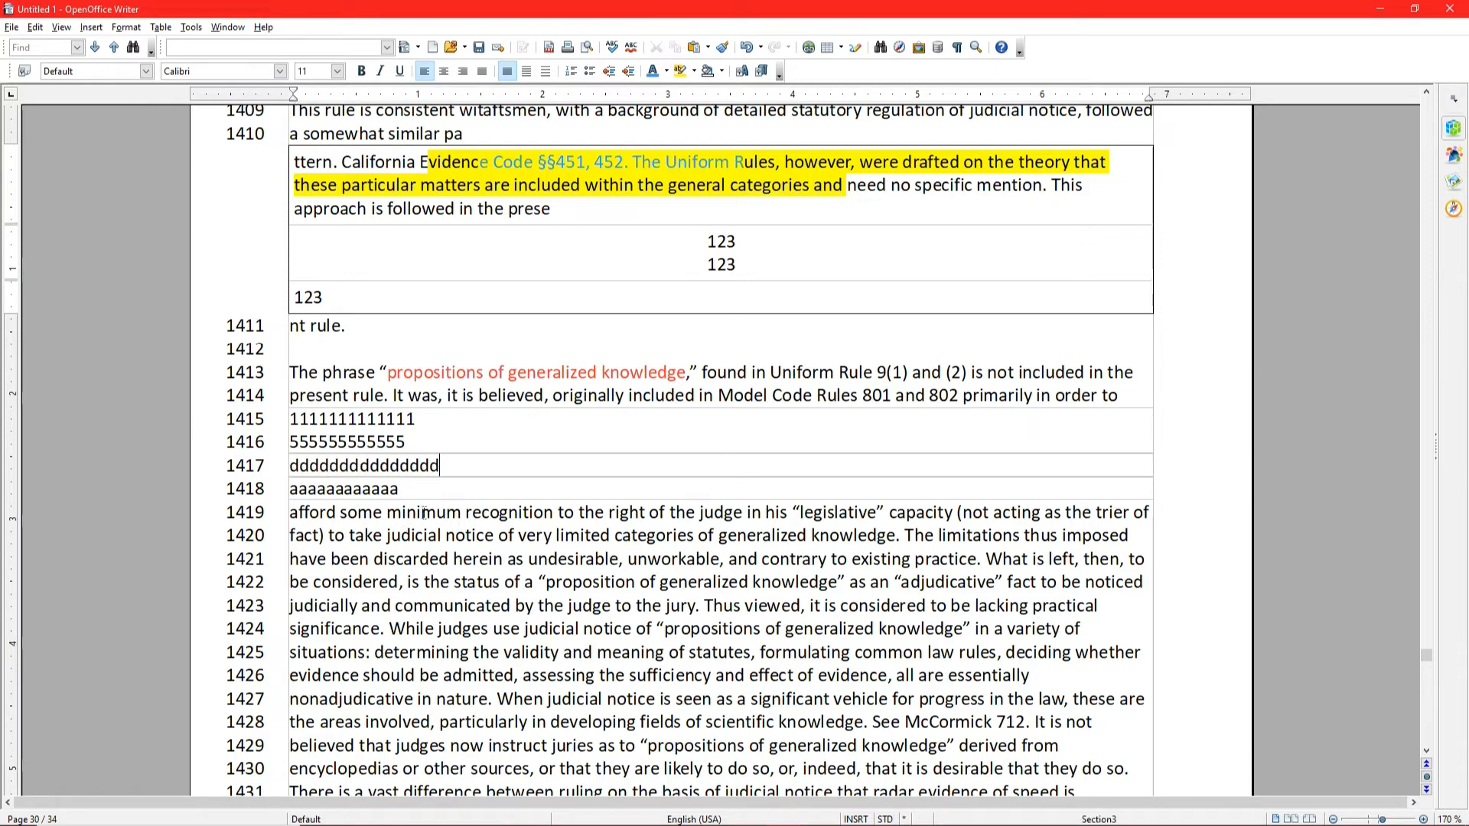
drag(400, 490, 291, 465)
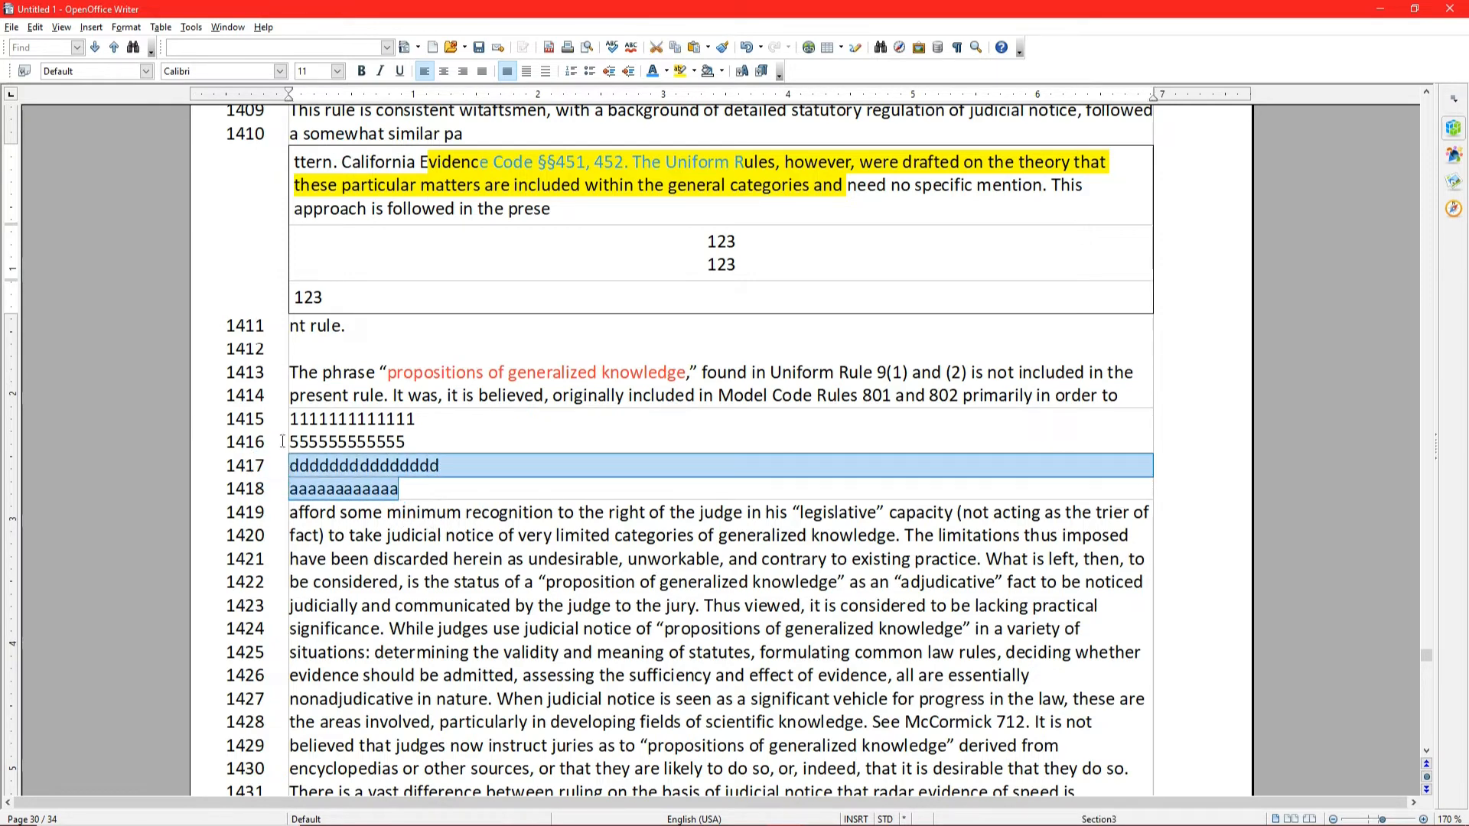
click(678, 71)
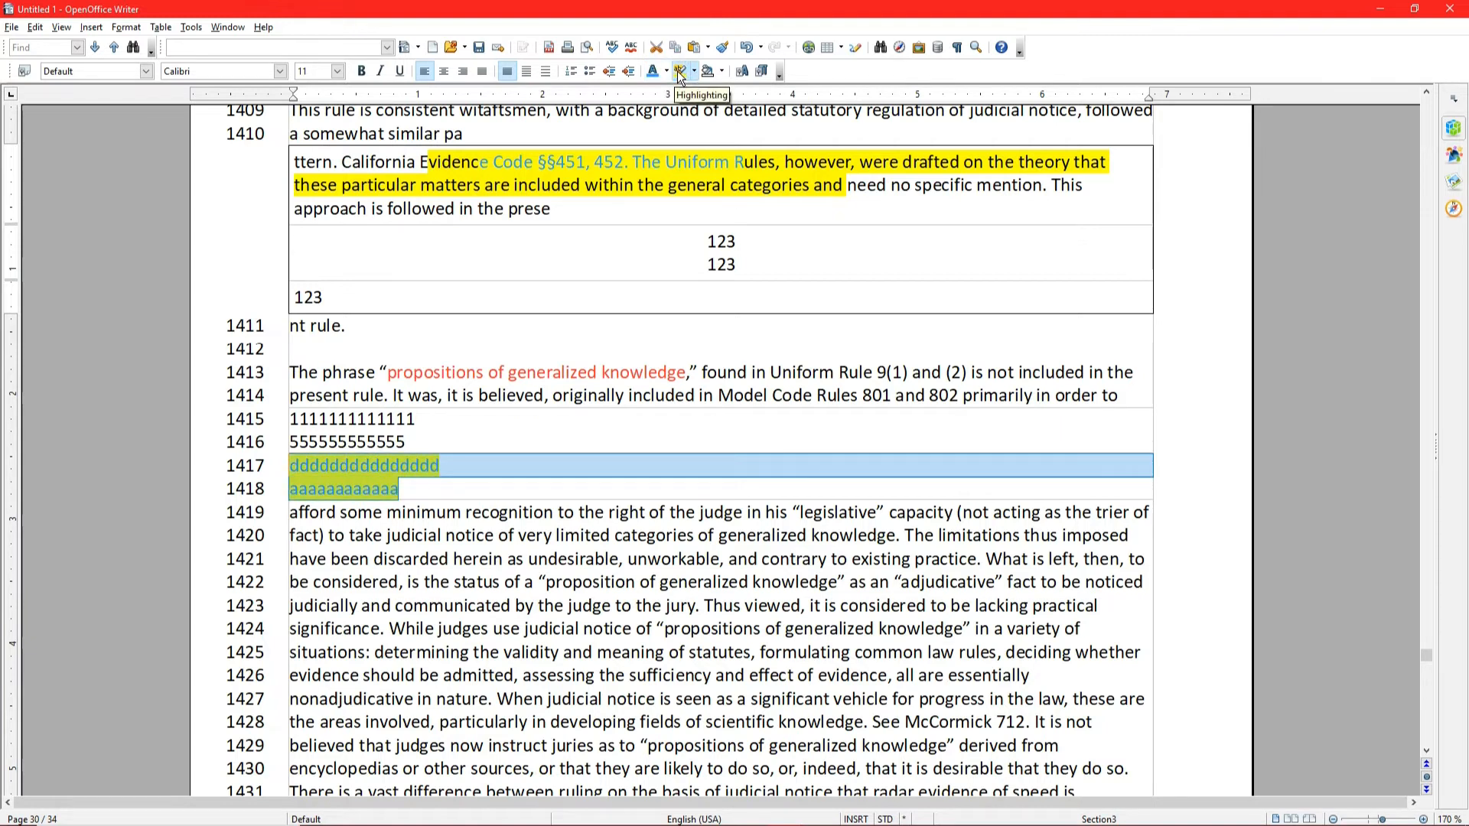
Give the "ddddddddddddddd" and "aaaaaaaaaaaa" lines a red paragraph background and deselect them.
click(722, 72)
click(731, 114)
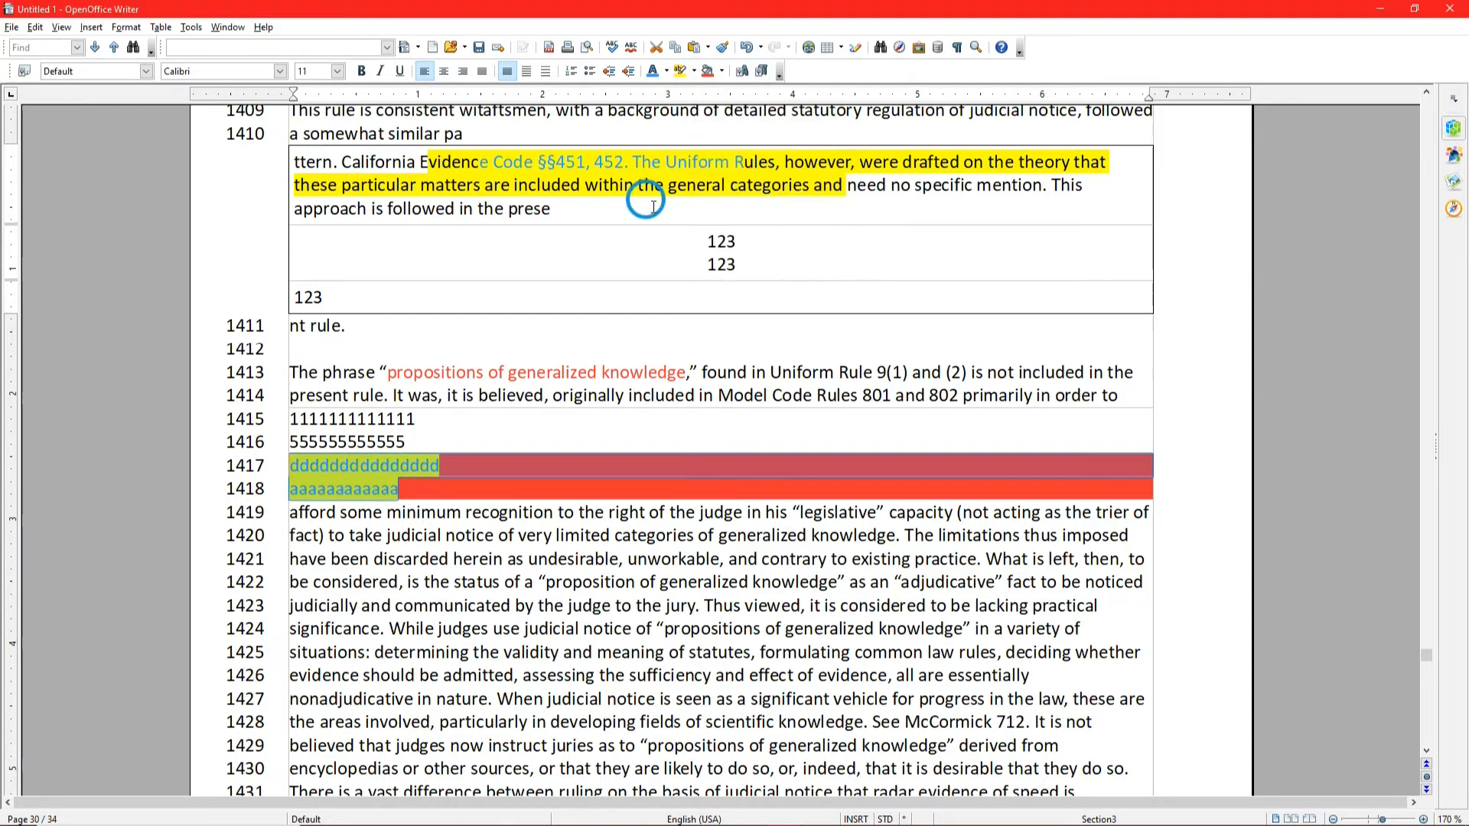
click(475, 433)
click(475, 433)
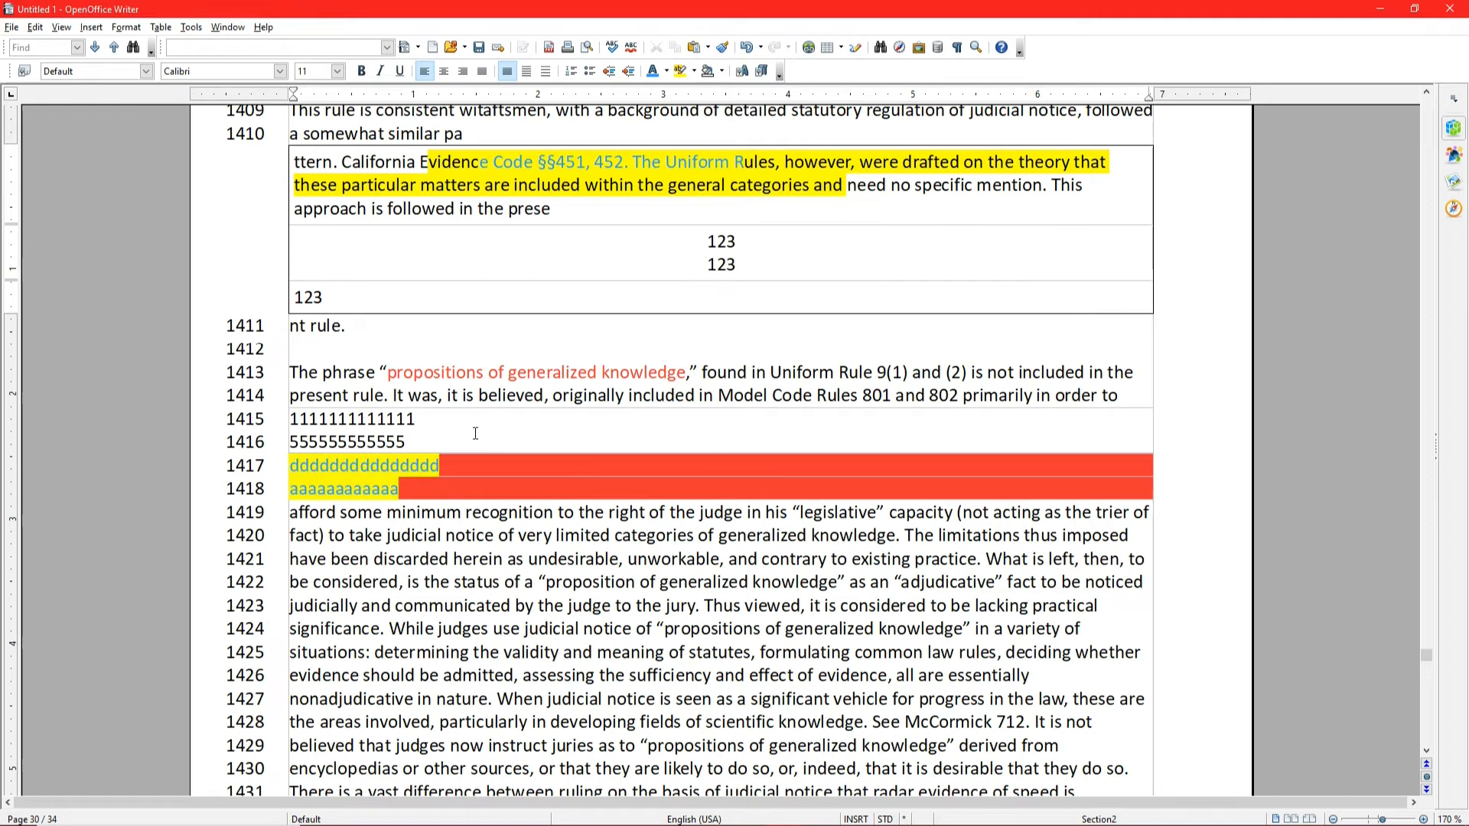
scroll(480, 411, up, 1)
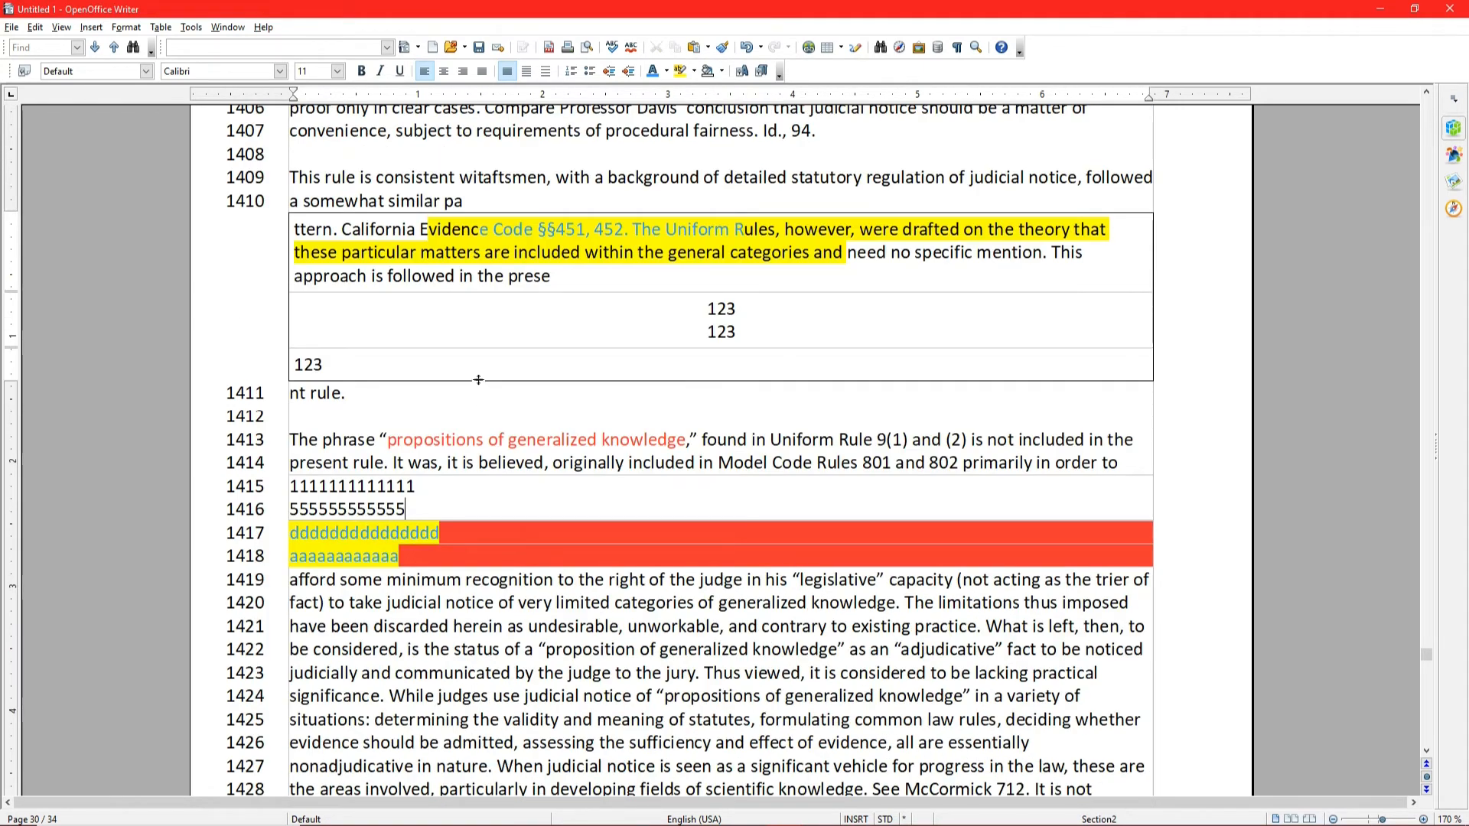
click(478, 376)
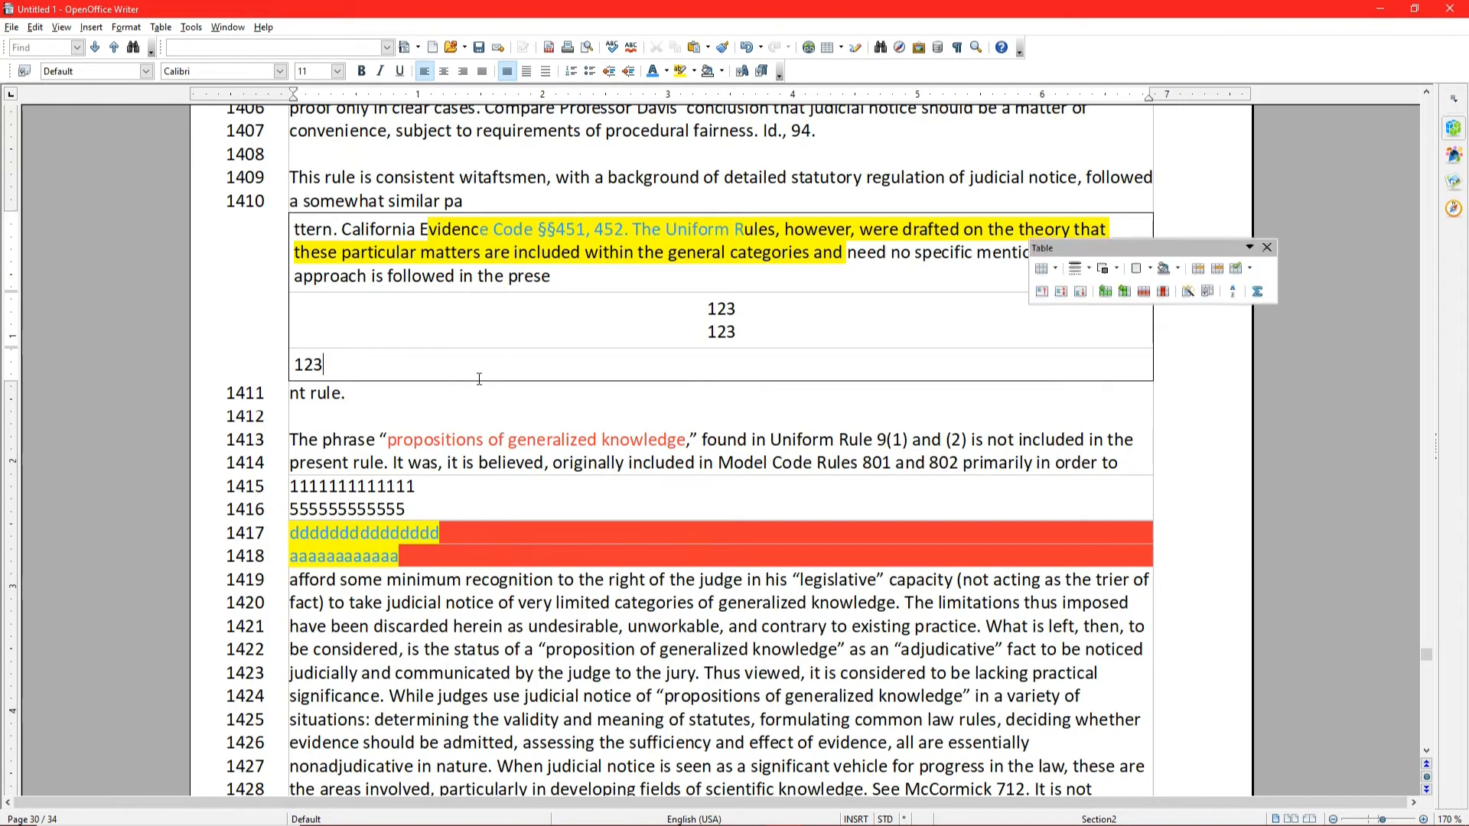
click(482, 515)
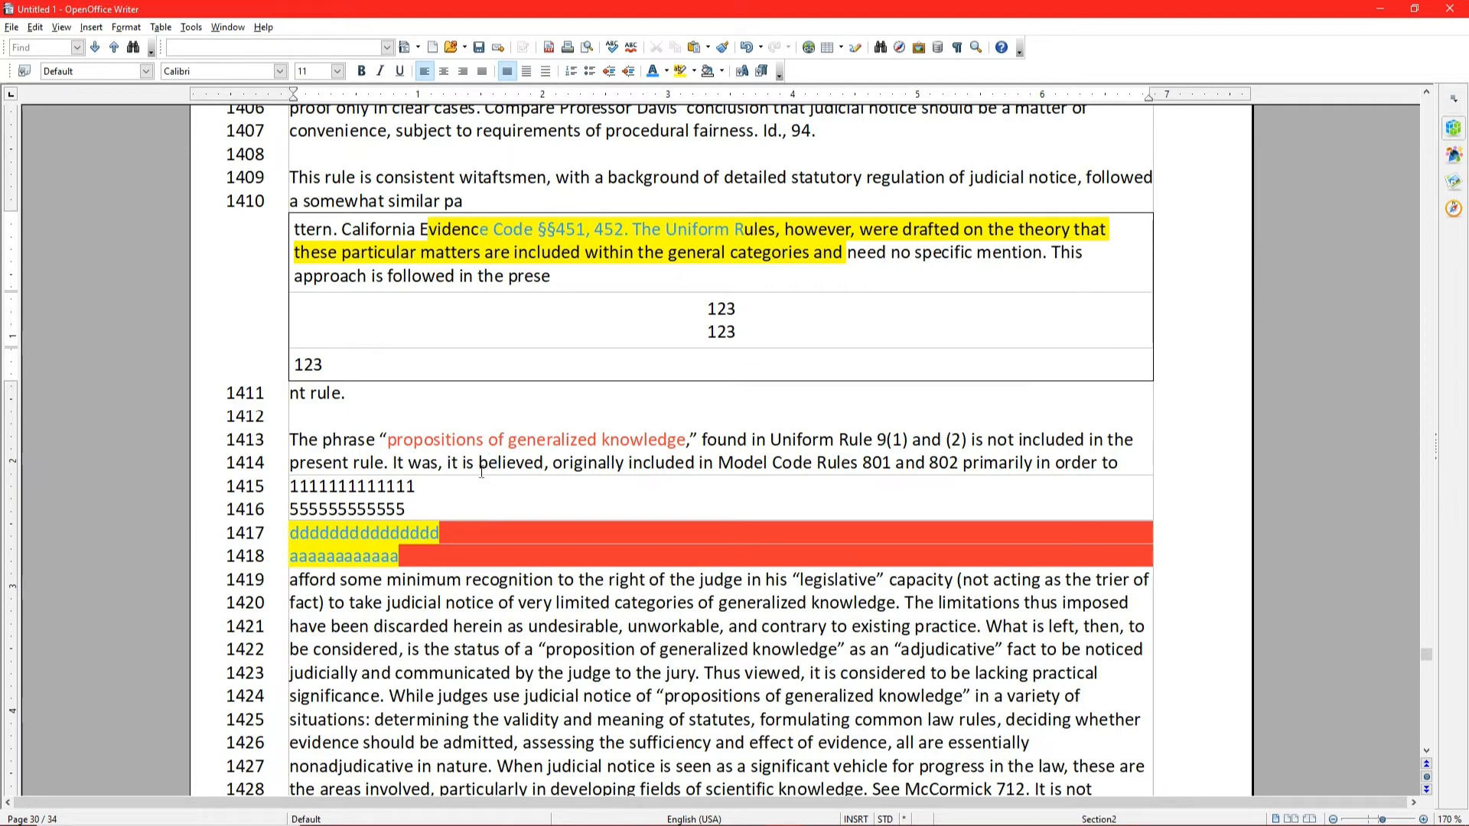
click(162, 27)
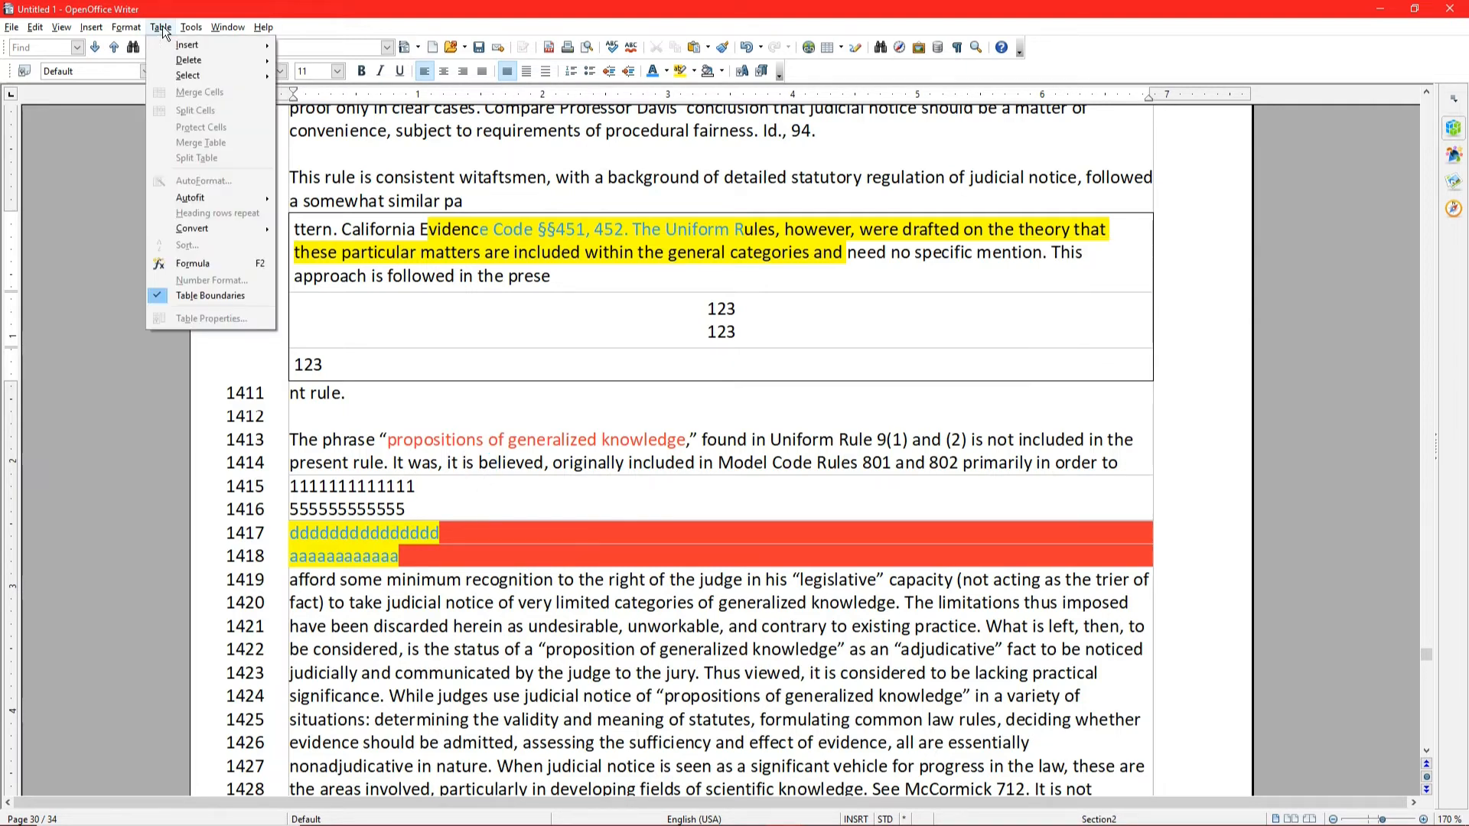
mouse_move(174, 46)
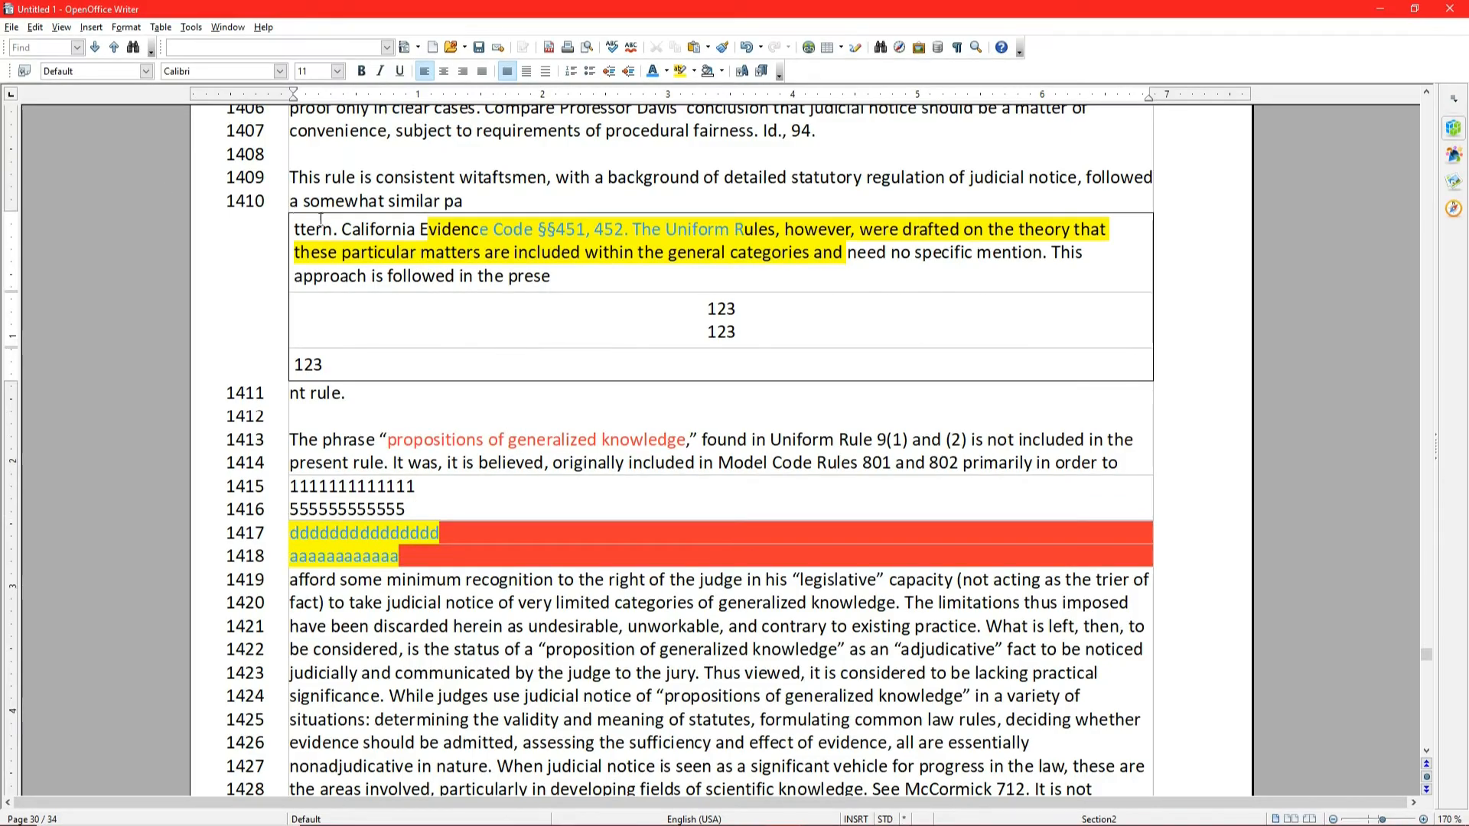
click(409, 251)
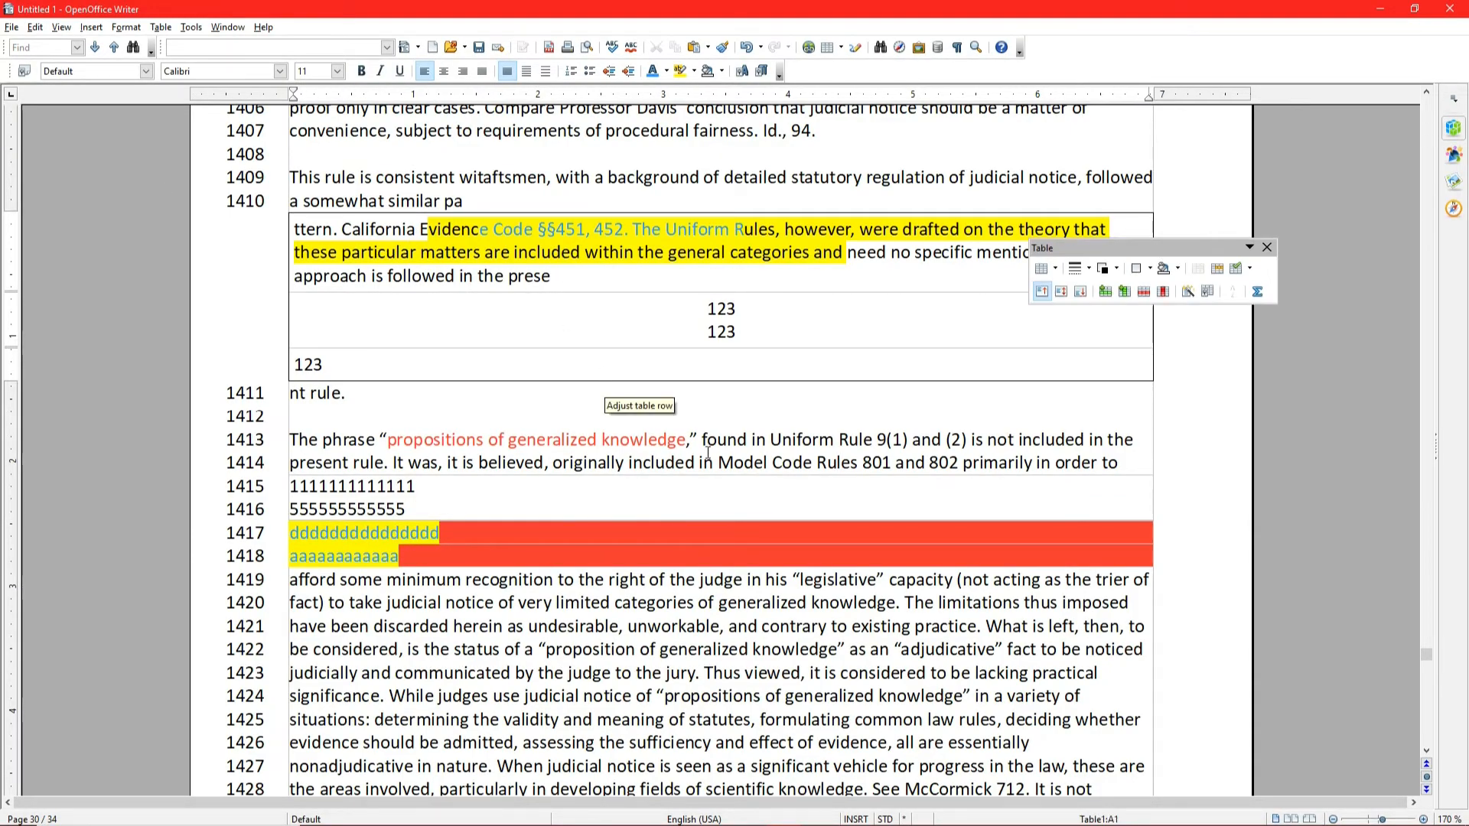
scroll(724, 444, up, 1)
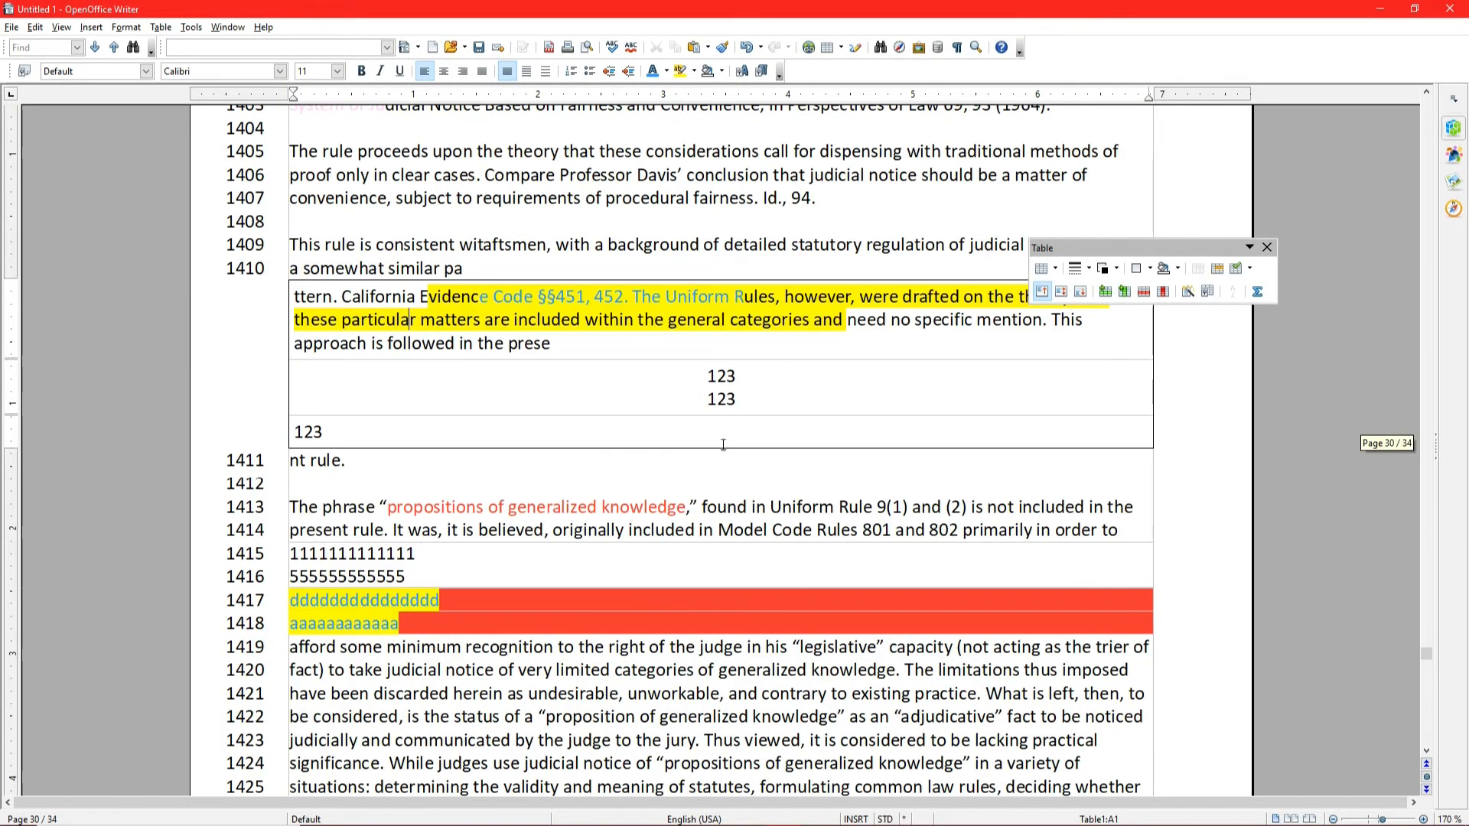
Undo the section, table and highlighting edits step by step until the California Evidence Code passage is plain paragraph text.
click(747, 49)
click(748, 52)
click(749, 52)
click(748, 52)
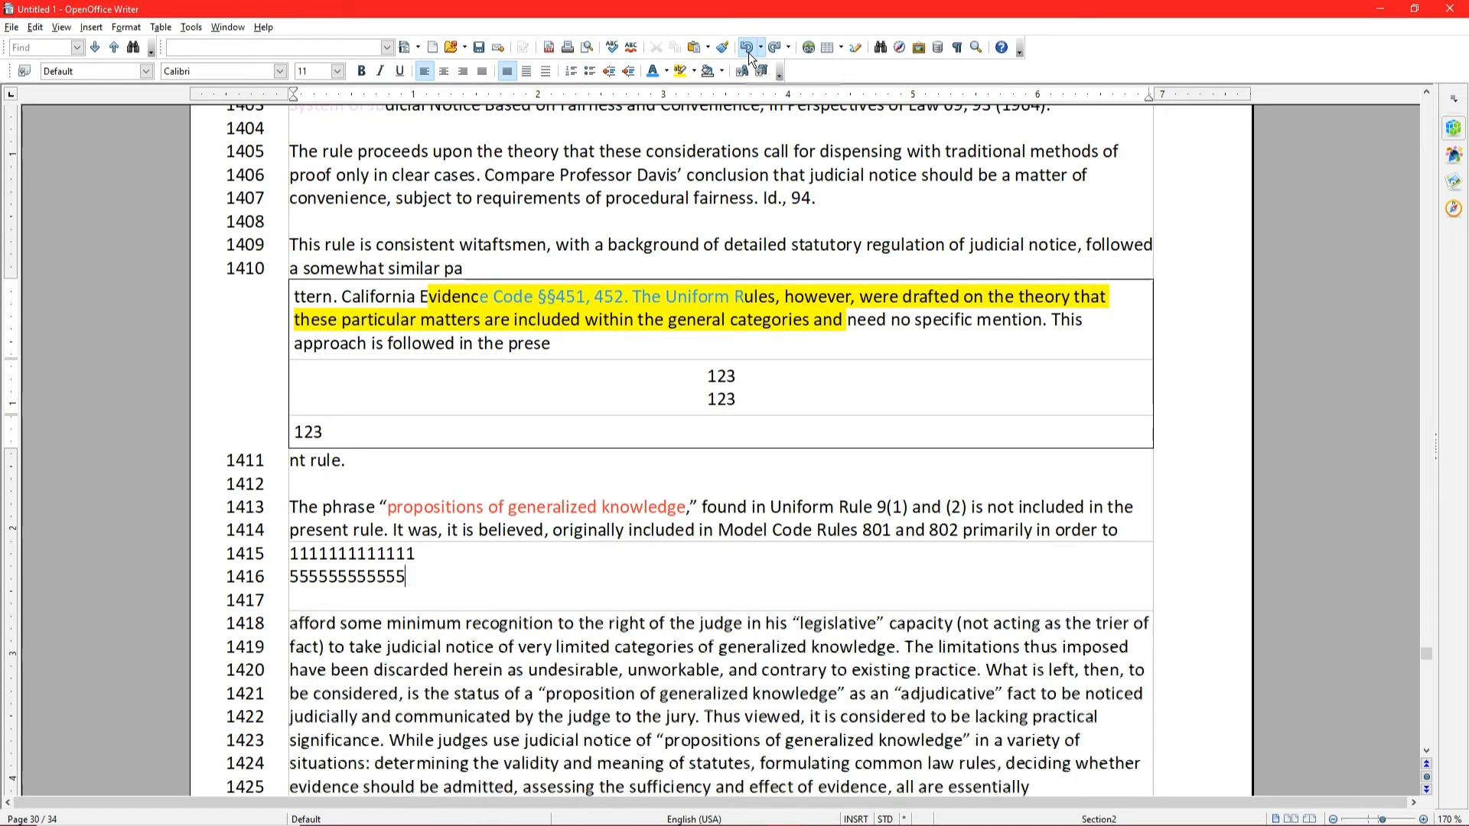
click(748, 52)
click(748, 52)
click(748, 52)
click(748, 52)
click(748, 52)
click(748, 52)
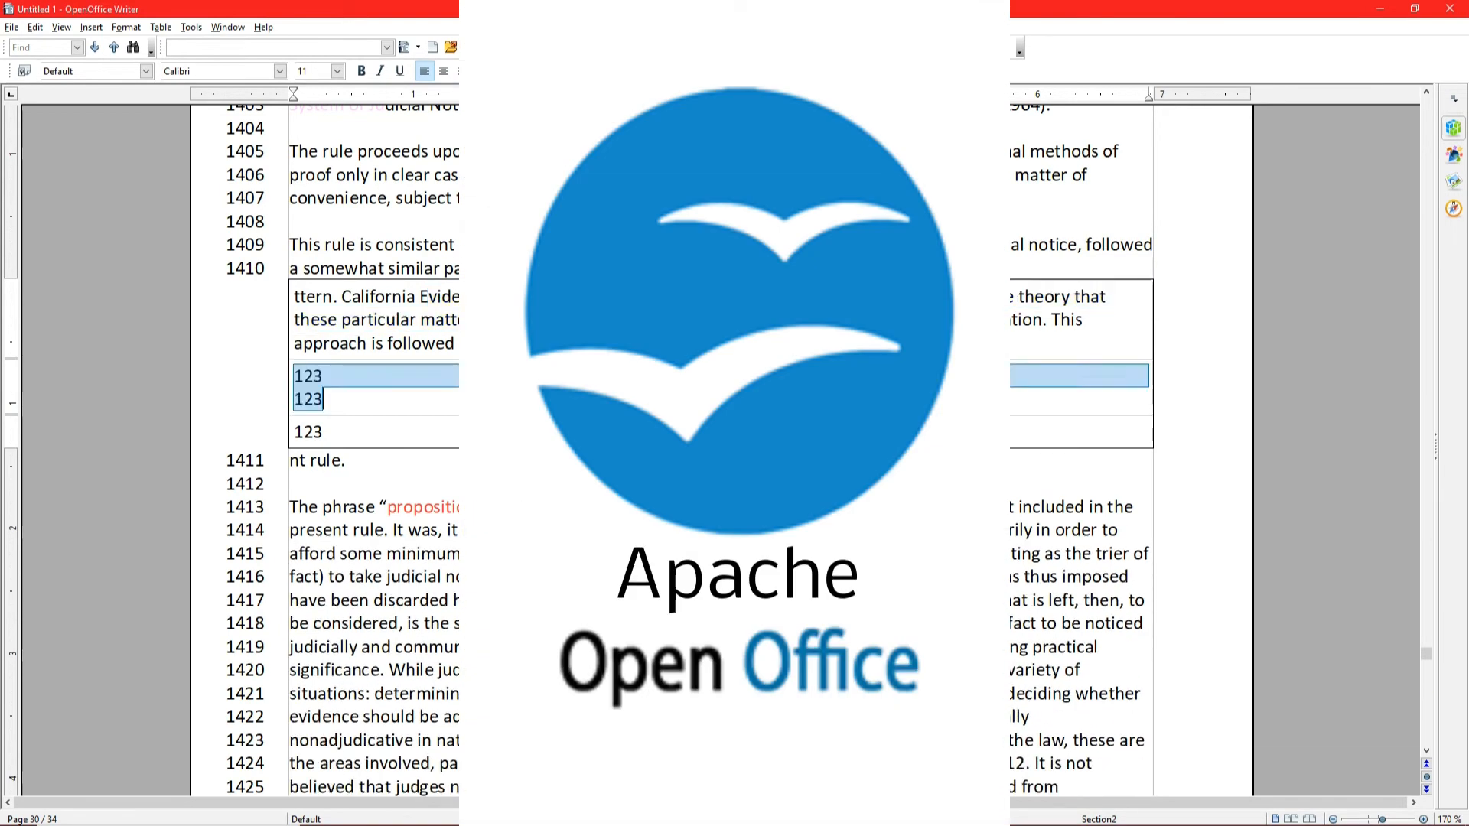
click(748, 52)
click(748, 52)
click(748, 52)
click(749, 52)
click(748, 52)
click(749, 52)
click(748, 52)
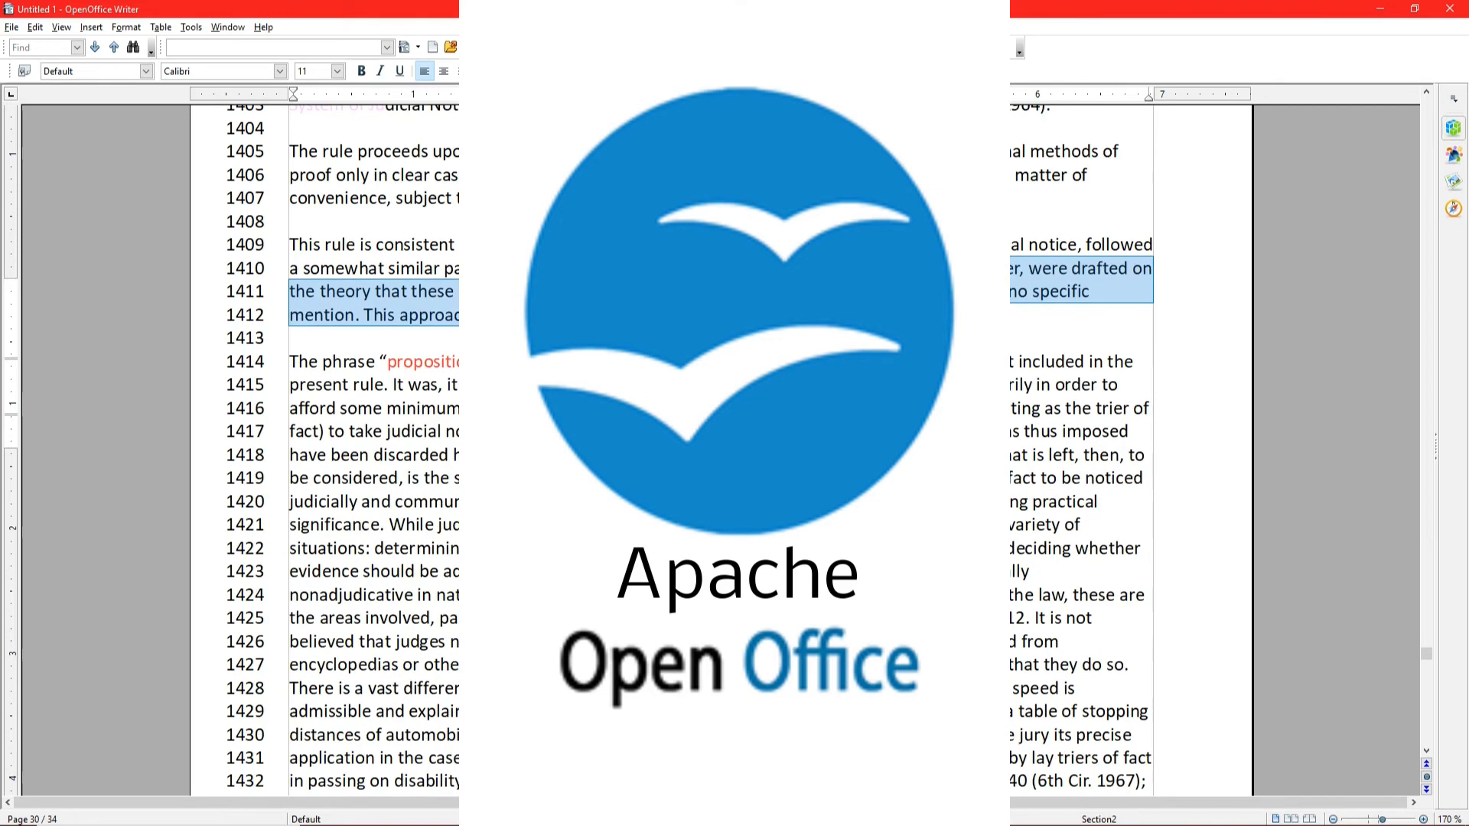
Set the font of the quoted phrase "propositions of generalized knowledge," to Adobe Song Std L.
drag(383, 361, 724, 363)
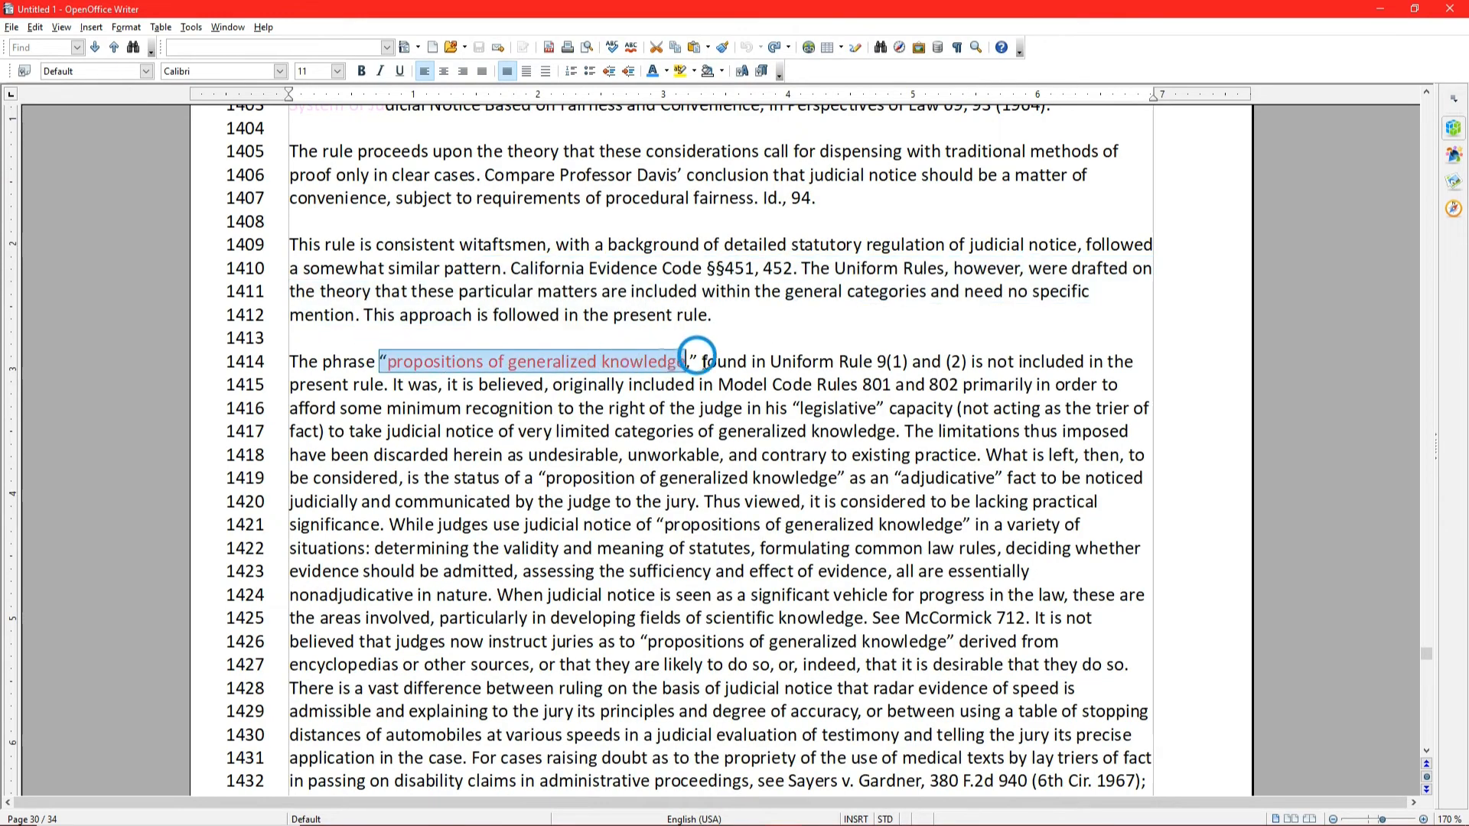
right_click(681, 364)
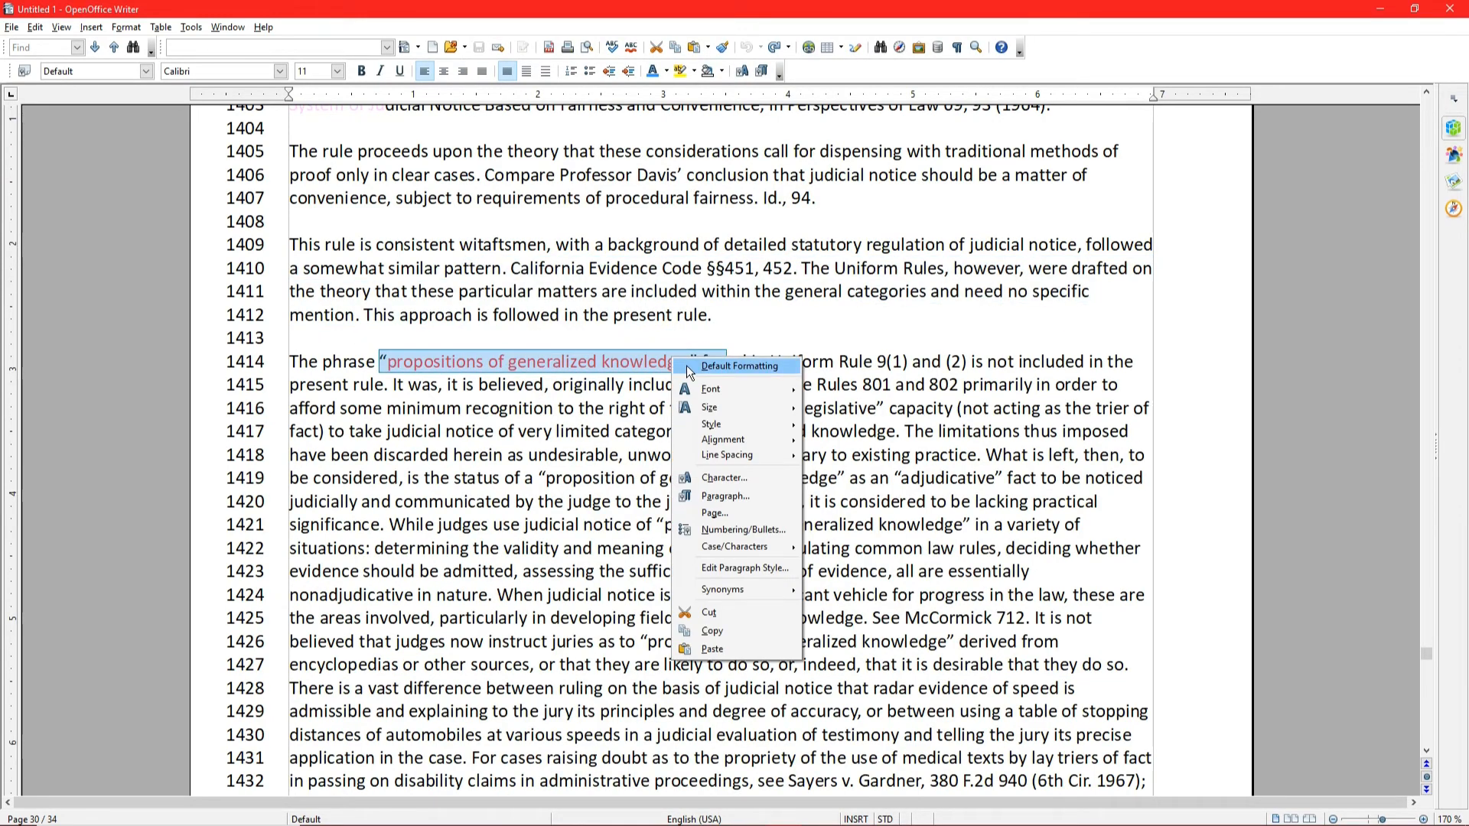
mouse_move(693, 387)
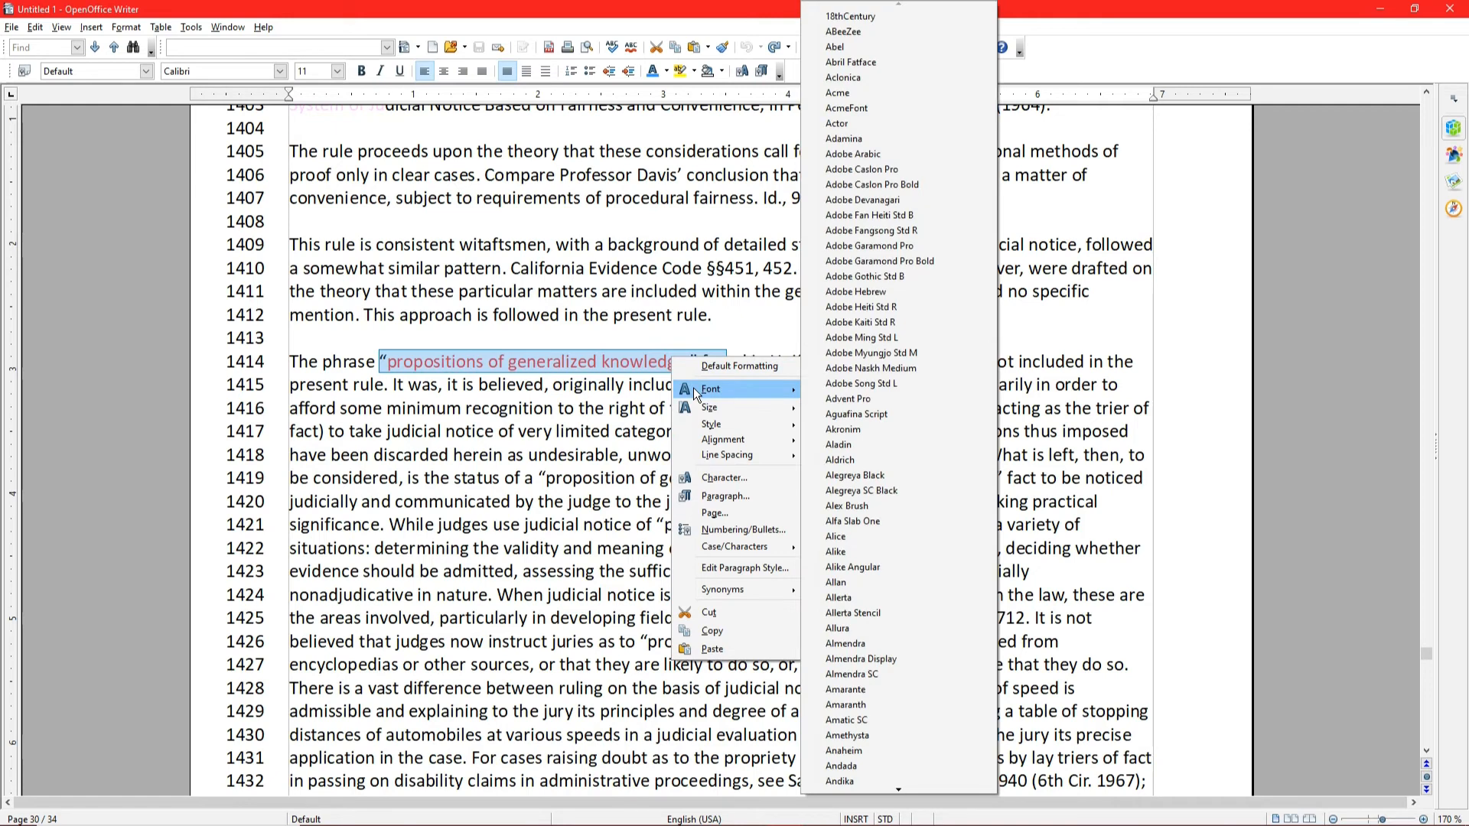
click(856, 385)
click(396, 370)
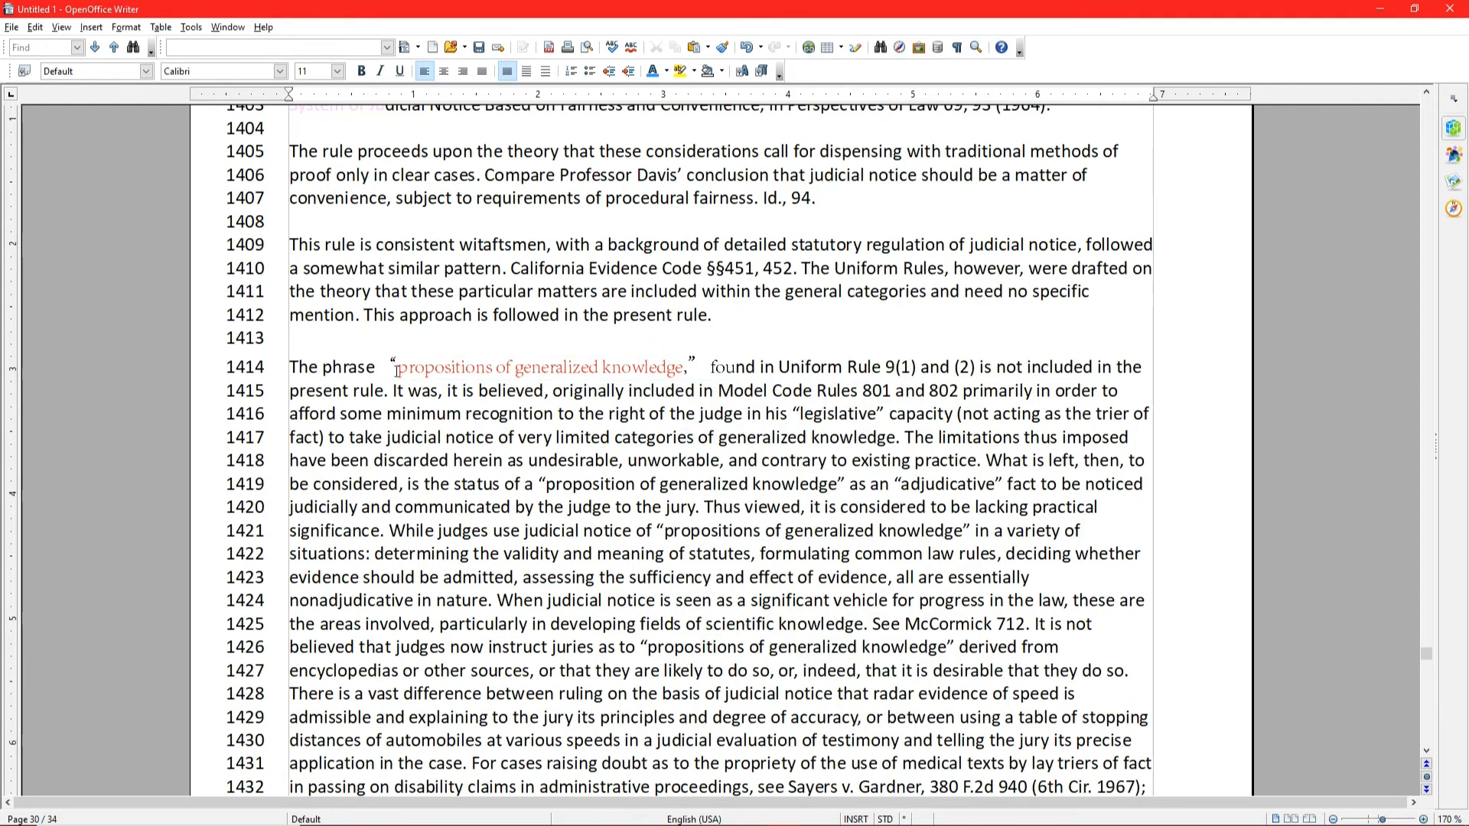
Format the text from "propositions of generalized knowledge" through "originally include" in AcmeFont at size 22.
drag(396, 370, 683, 390)
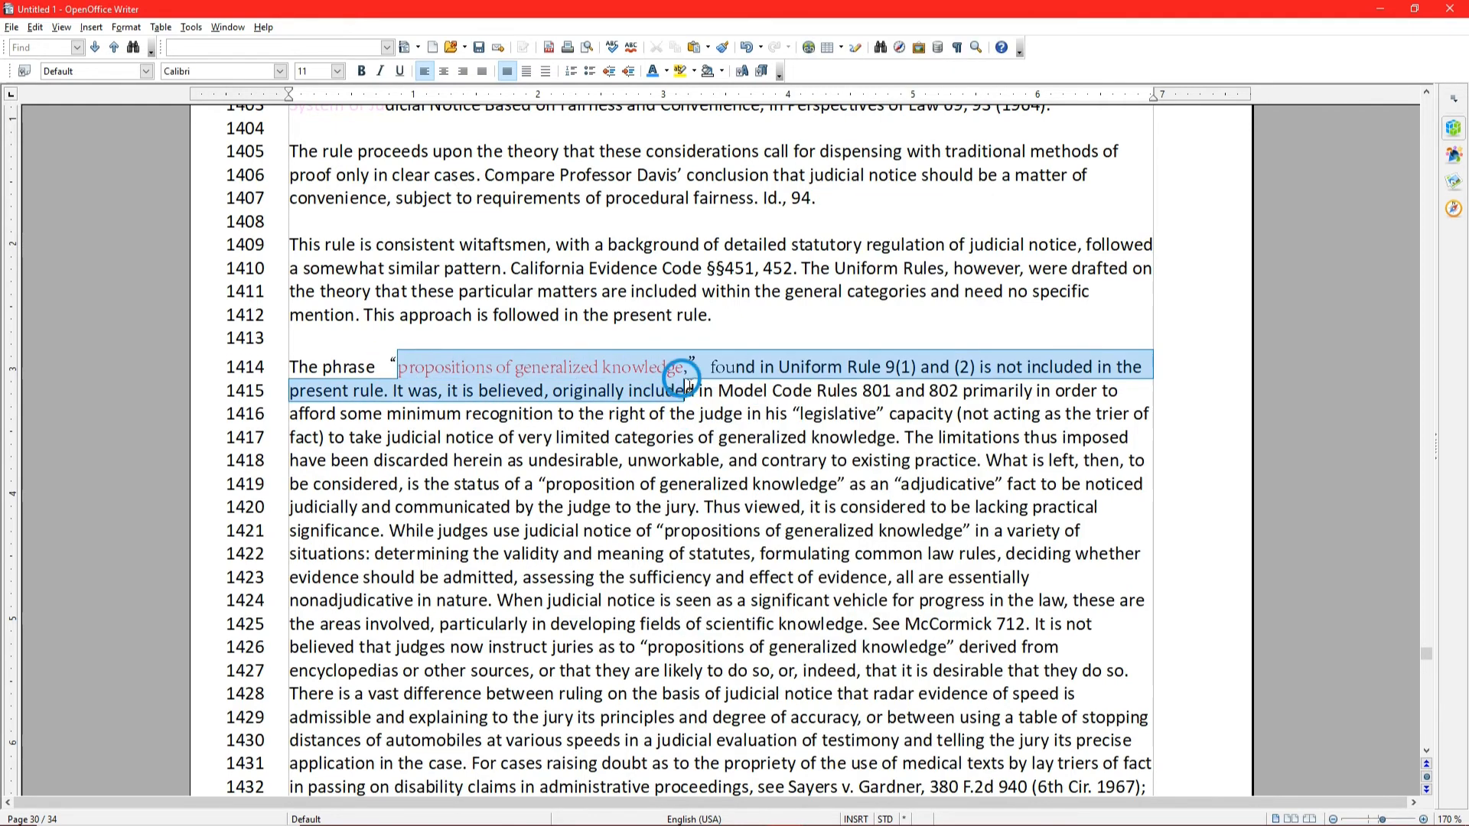
click(280, 72)
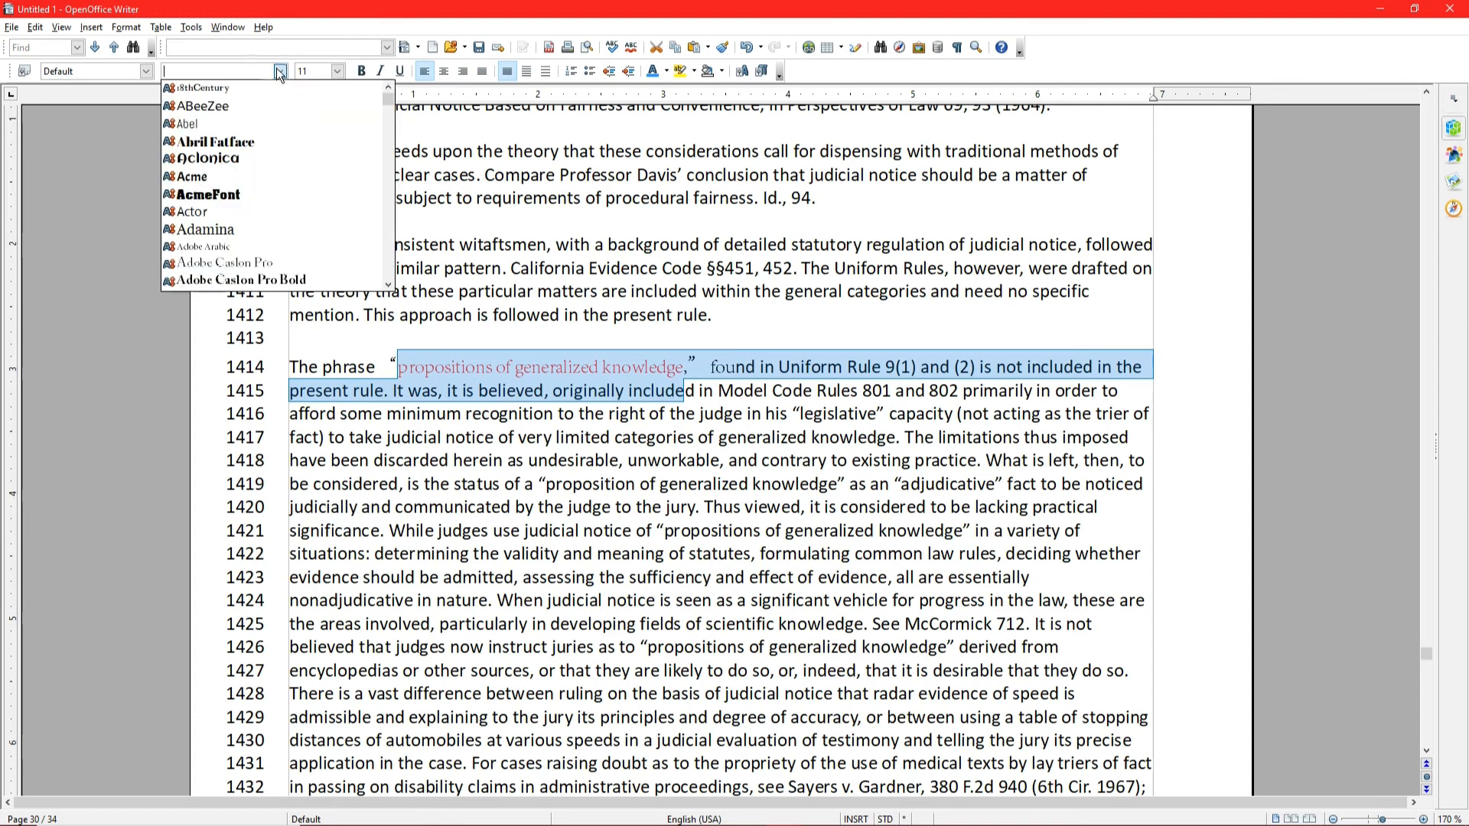
click(246, 194)
click(337, 71)
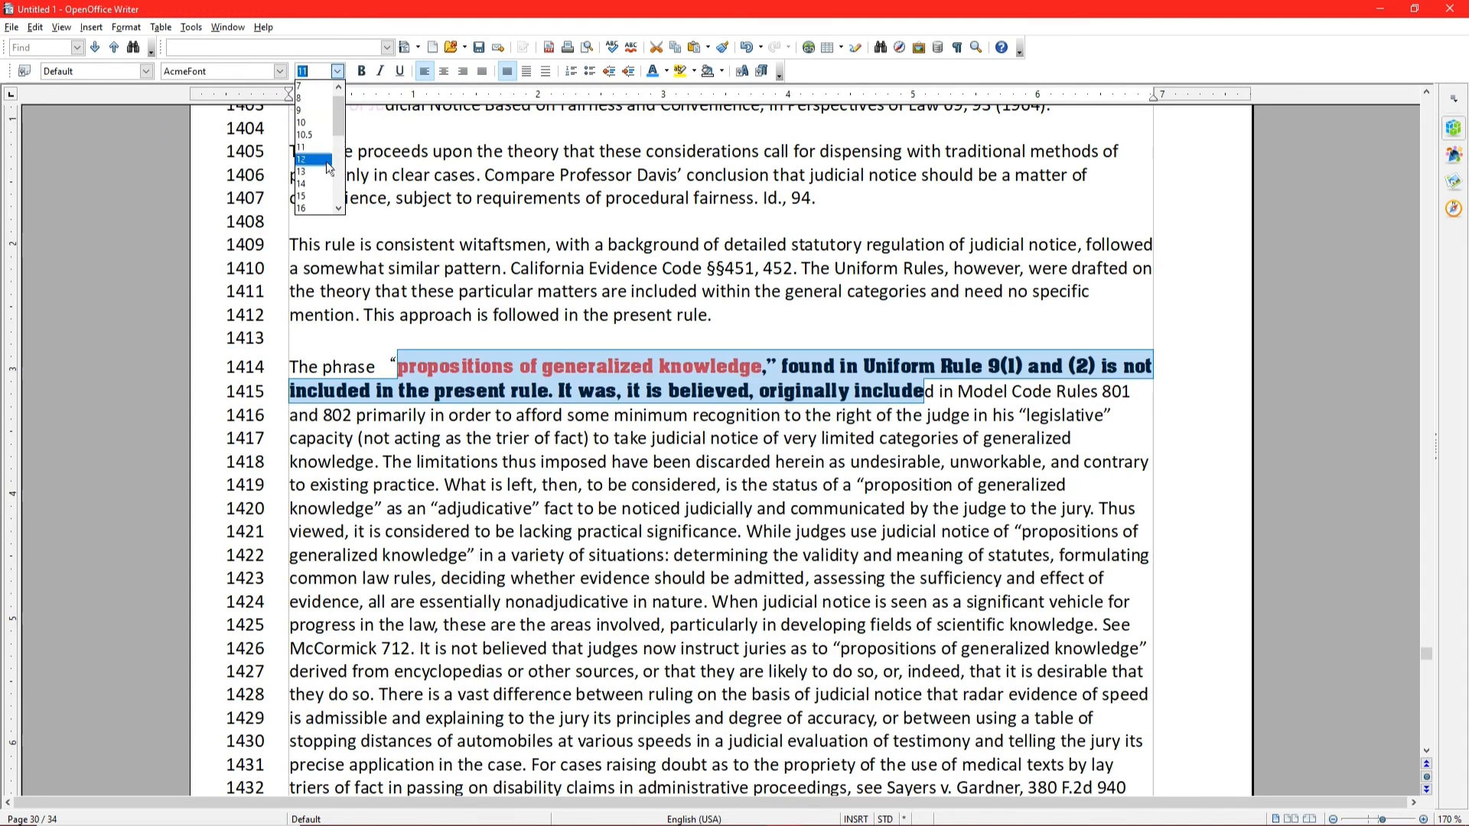
scroll(325, 145, down, 2)
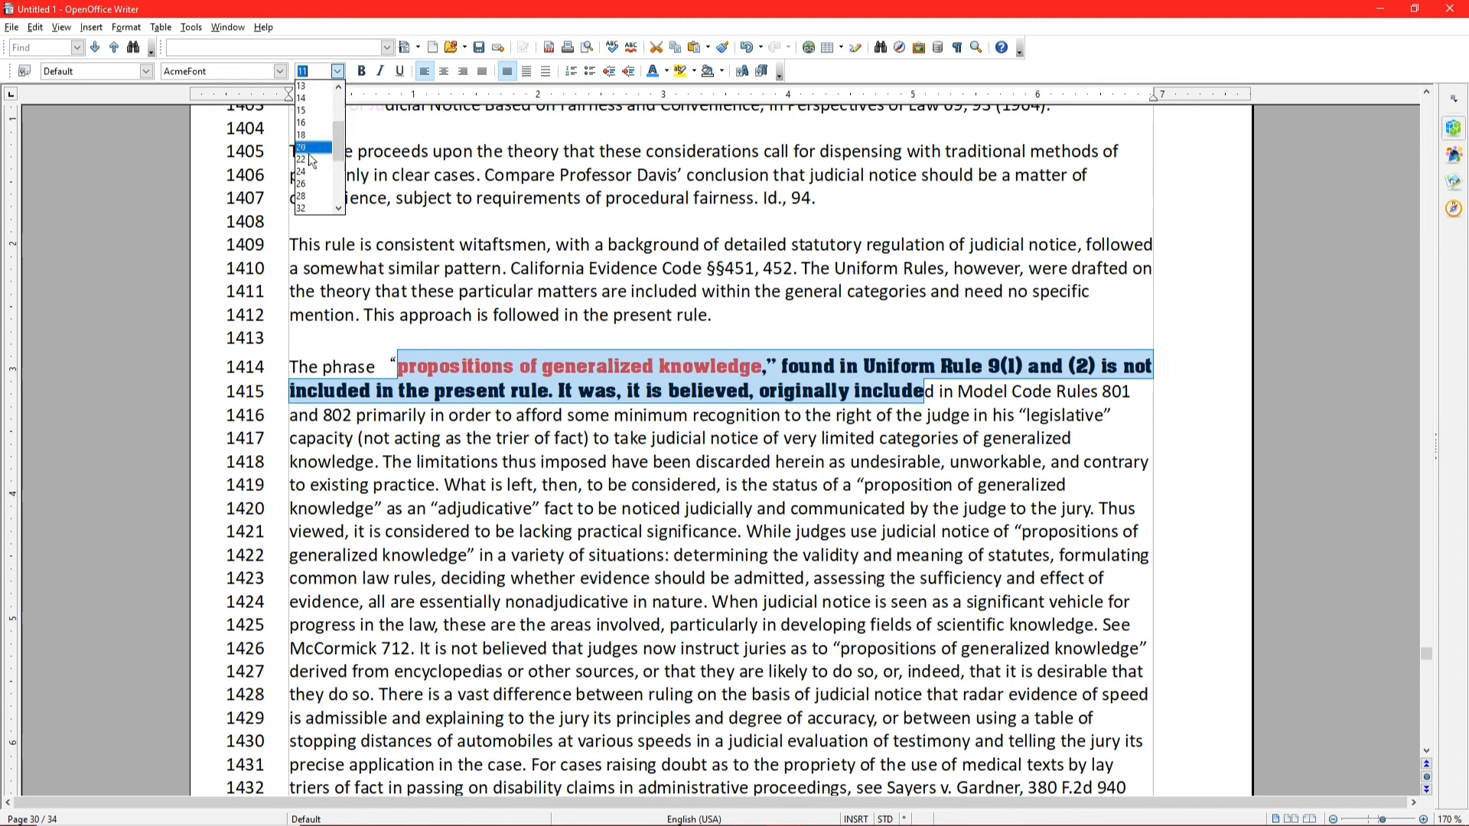
click(310, 155)
click(478, 237)
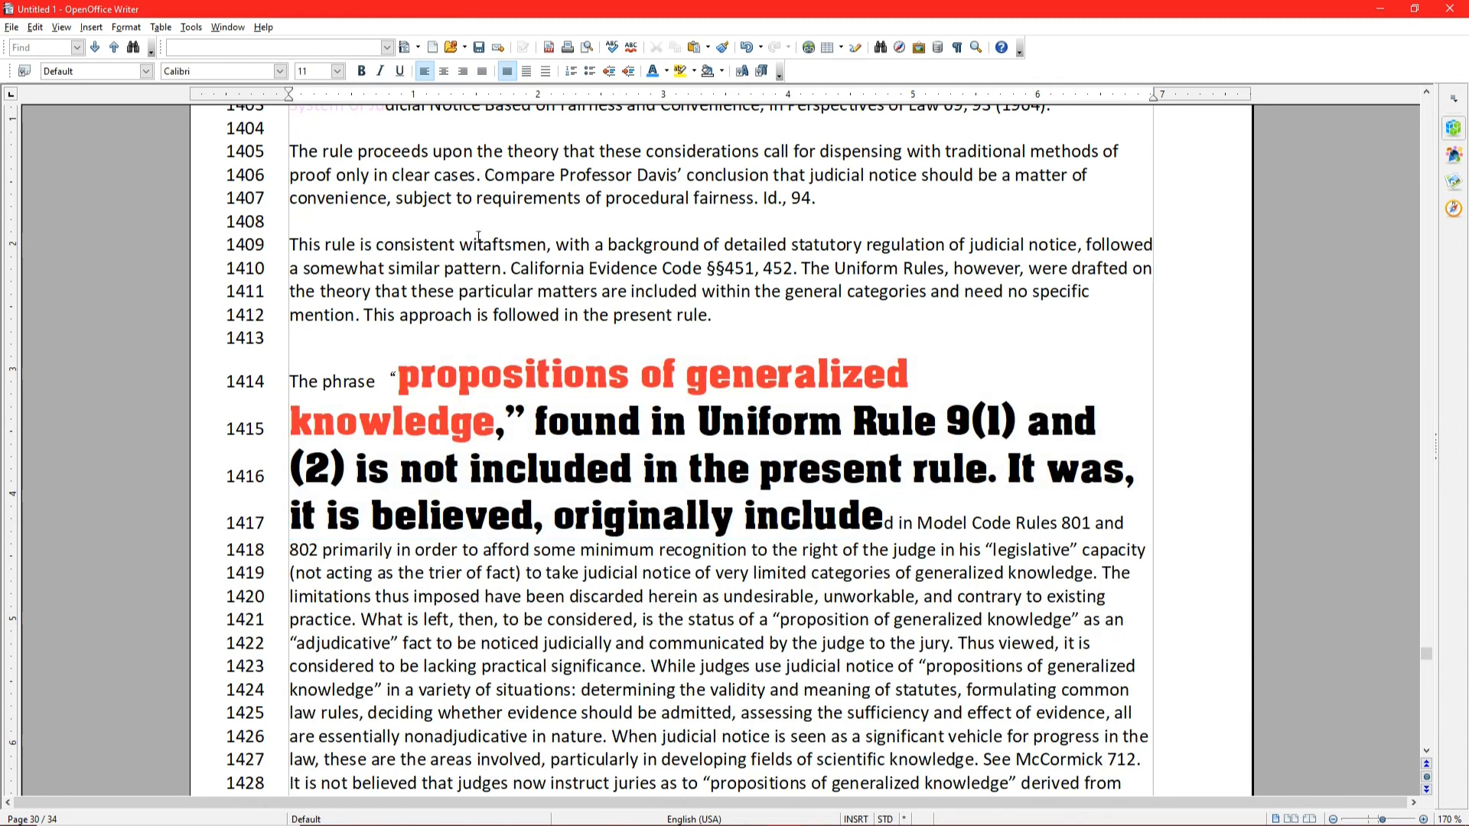